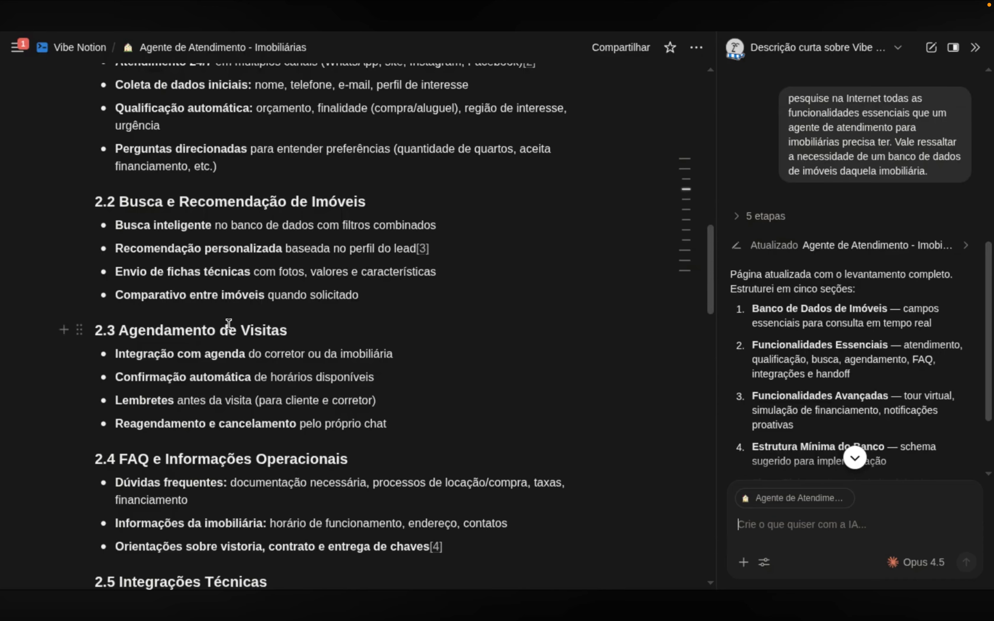
scroll(276, 378, "down", 4)
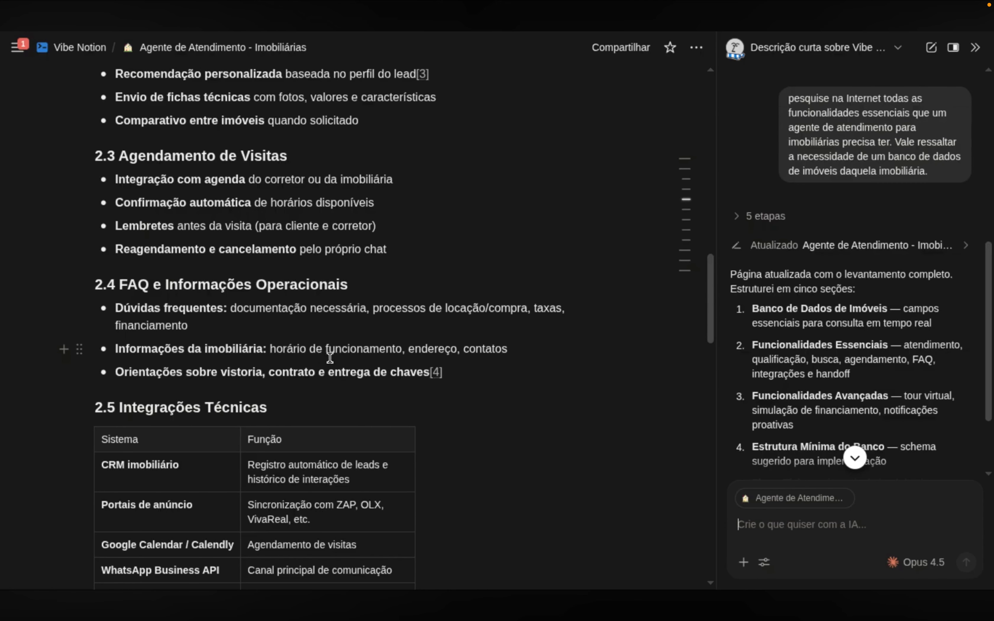
scroll(330, 358, "down", 6)
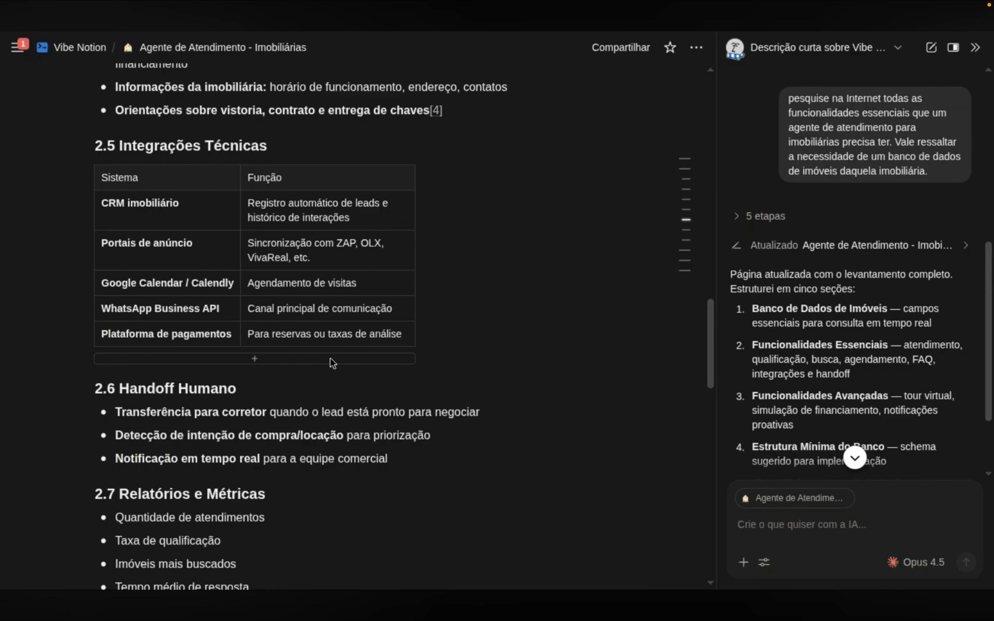
scroll(333, 363, "up", 7)
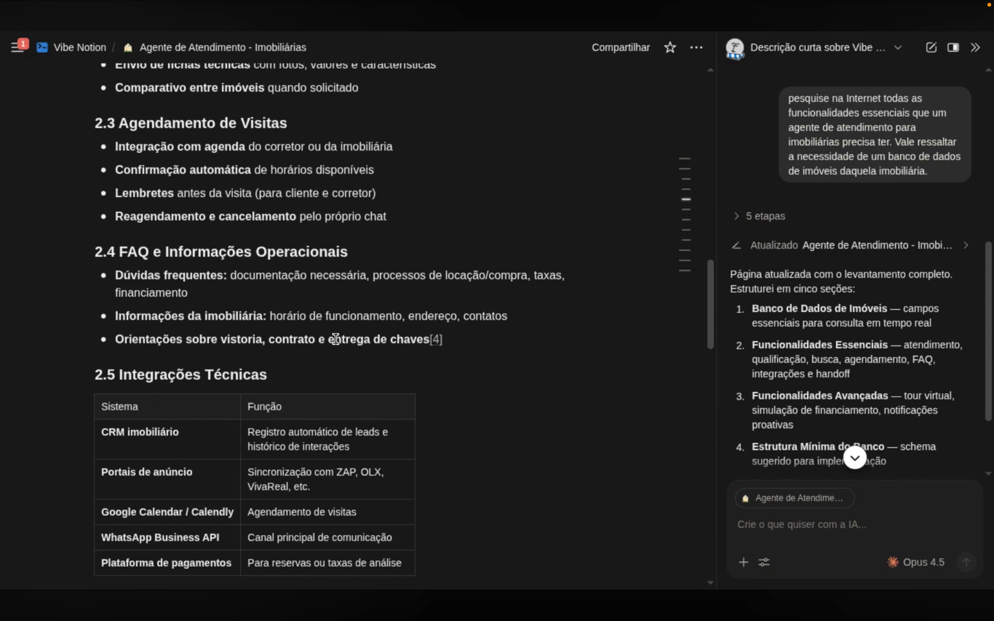
scroll(335, 350, "down", 9)
scroll(336, 339, "down", 2)
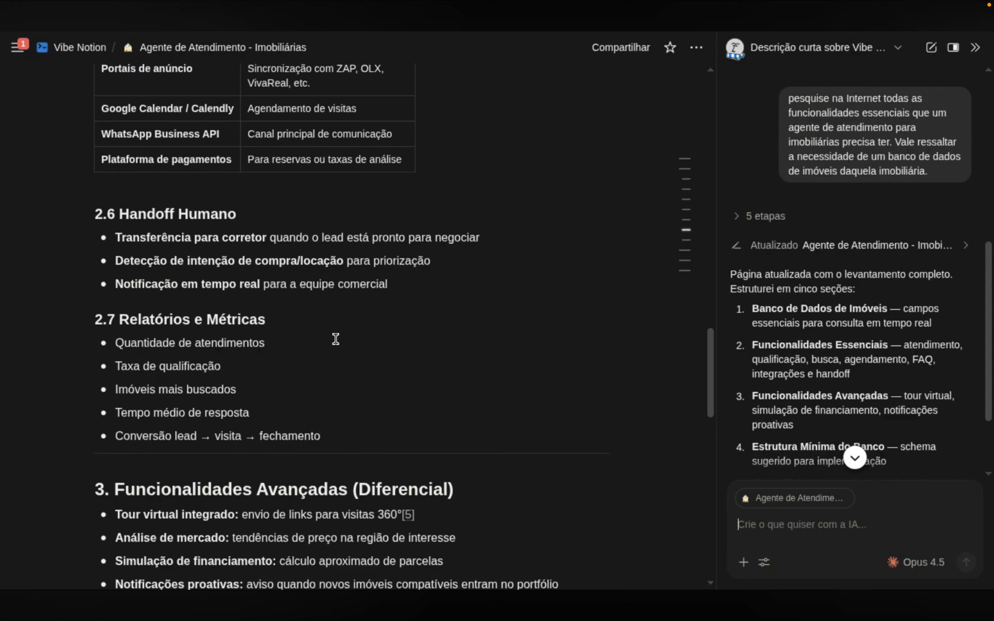
scroll(335, 339, "down", 5)
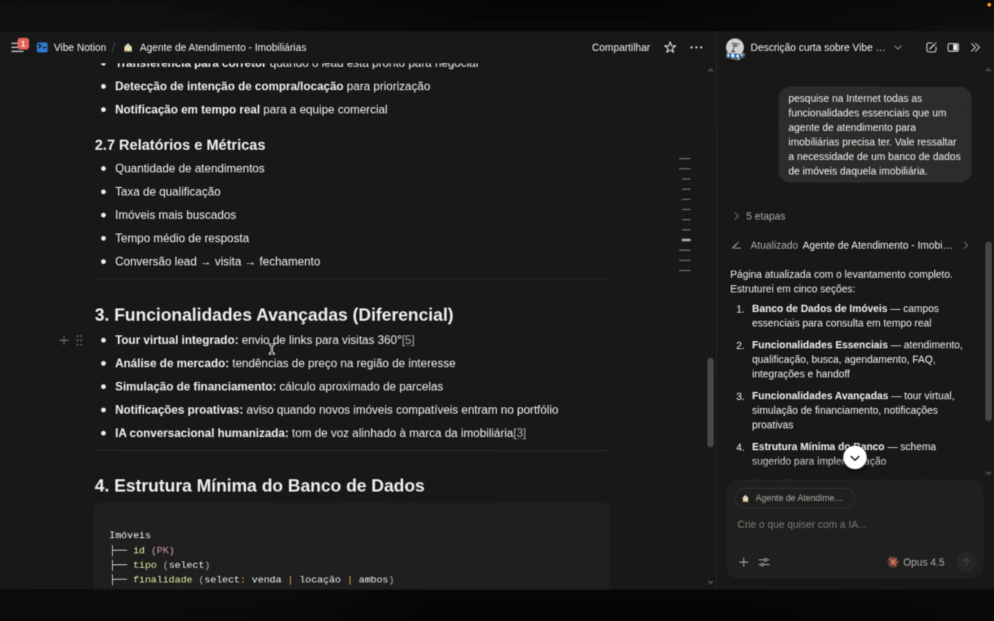
scroll(350, 348, "down", 3)
scroll(387, 391, "down", 5)
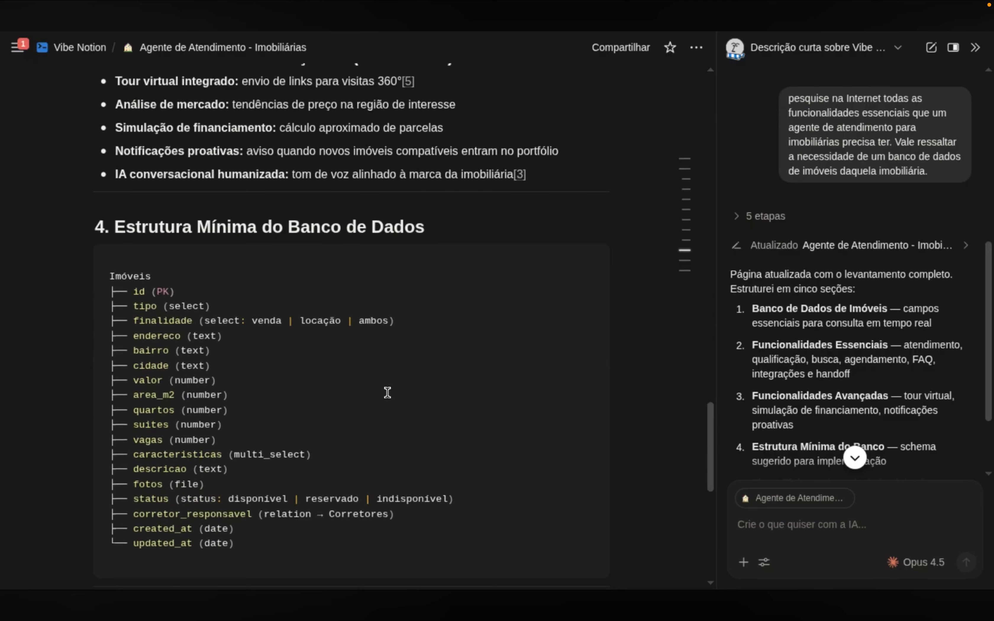
scroll(388, 391, "down", 10)
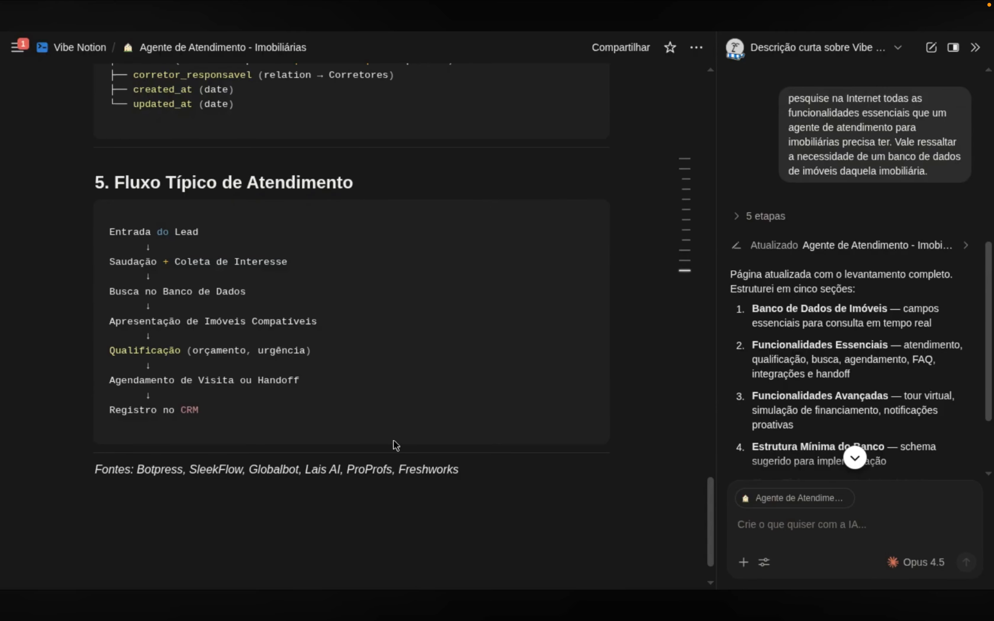
scroll(403, 411, "up", 20)
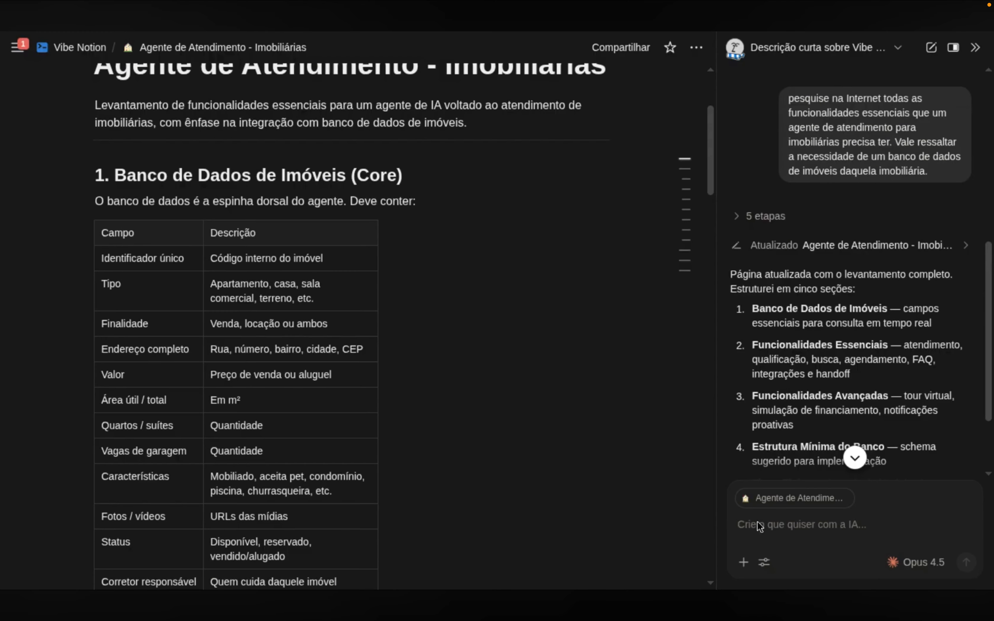
Start an AI request: this page becomes the system, later integrated with n8n, with content saved to 'Sobre o Projeto'
left_click(759, 527)
type("certo, vamos come")
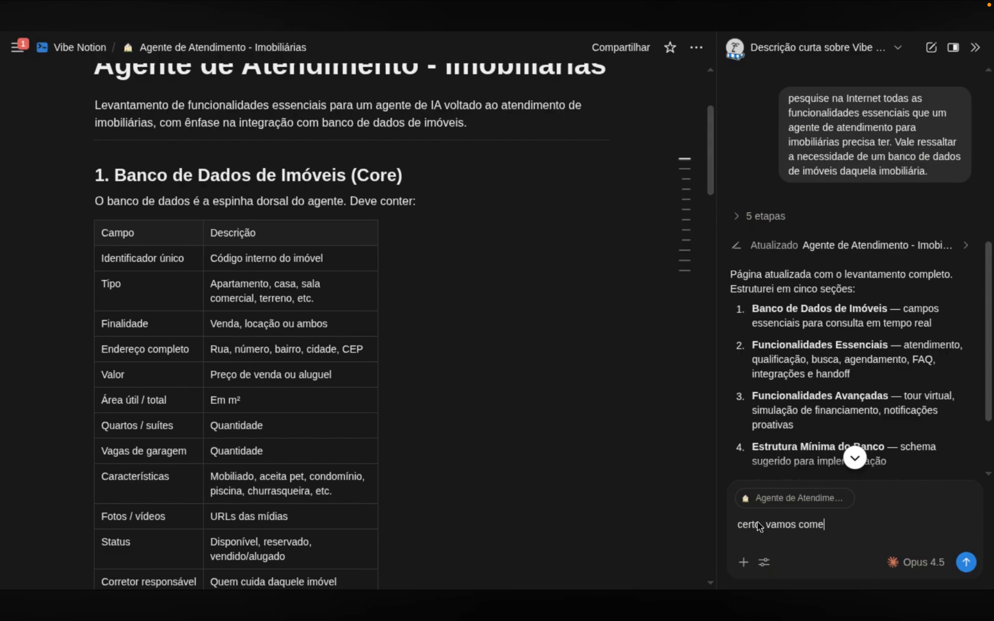
type("çar com as configur")
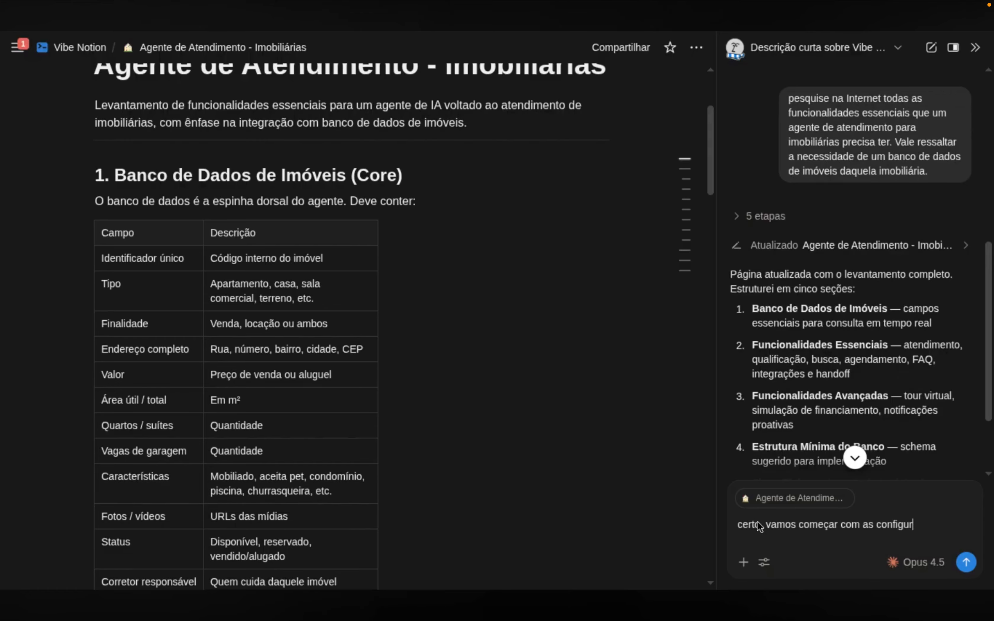
type("ações necessárias do sistema")
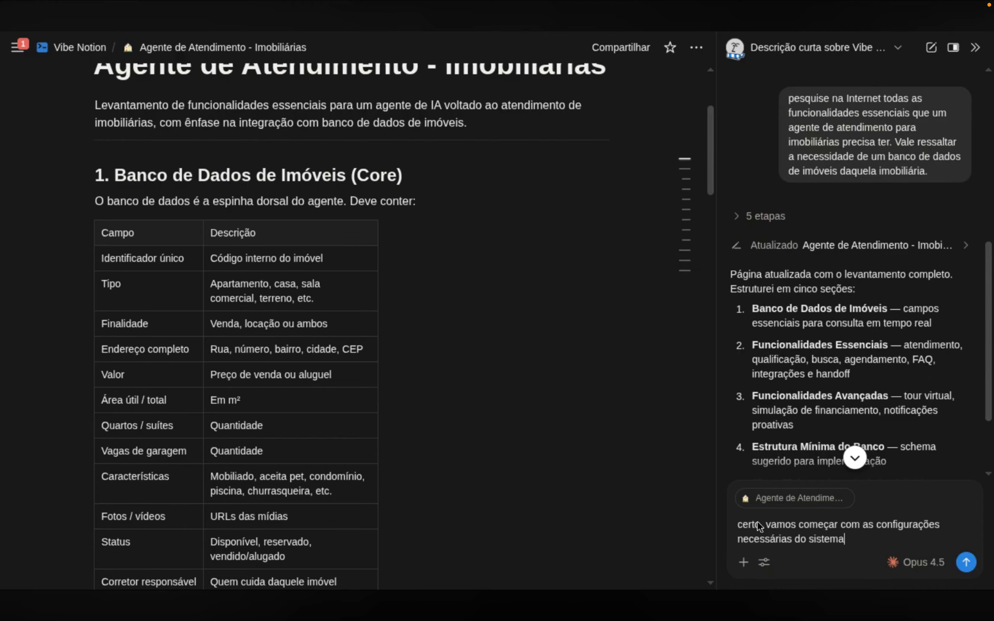
type(". Esta página do Notion ")
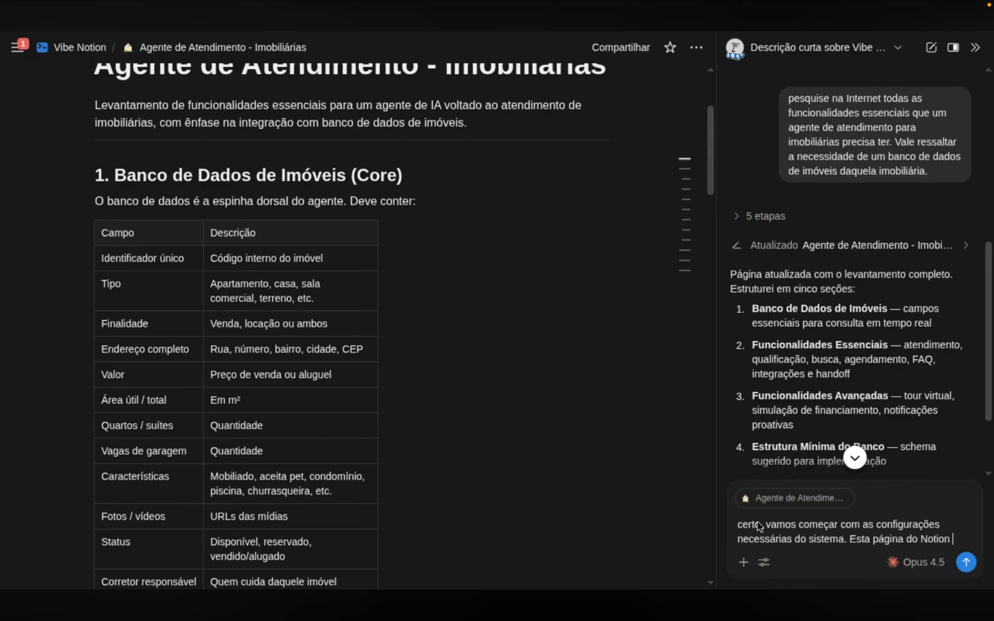
type("atual")
key("End")
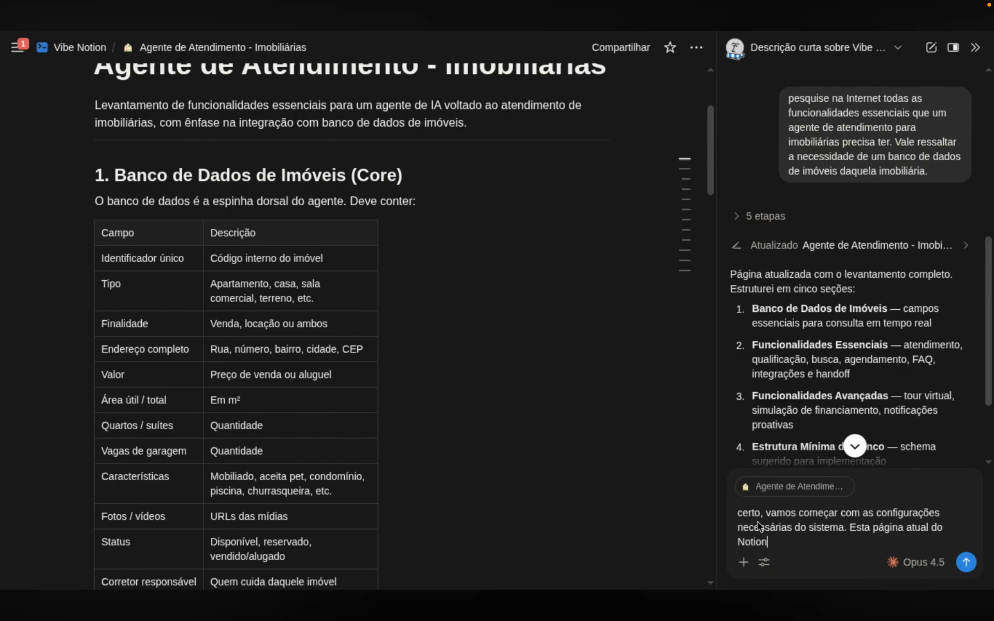
type("será o sistema em si, que s")
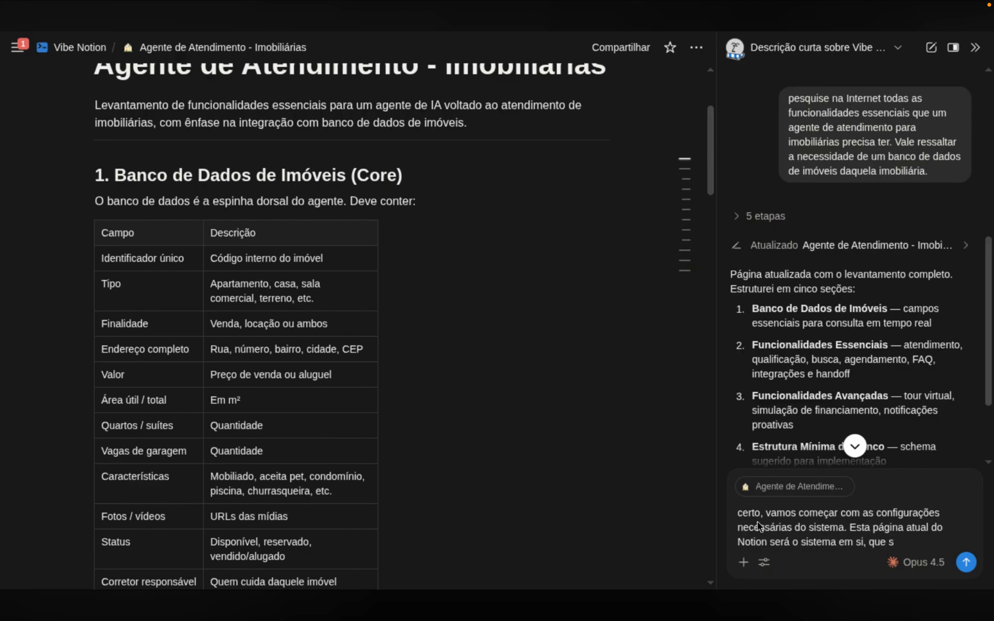
type("erá integrado o n8n")
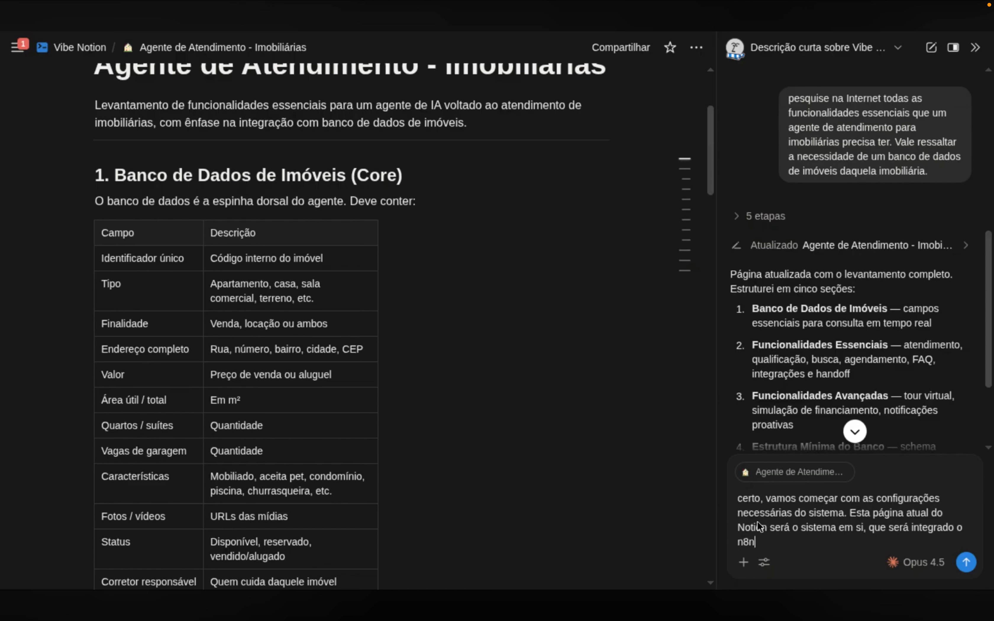
type(" posteriormente. Salve")
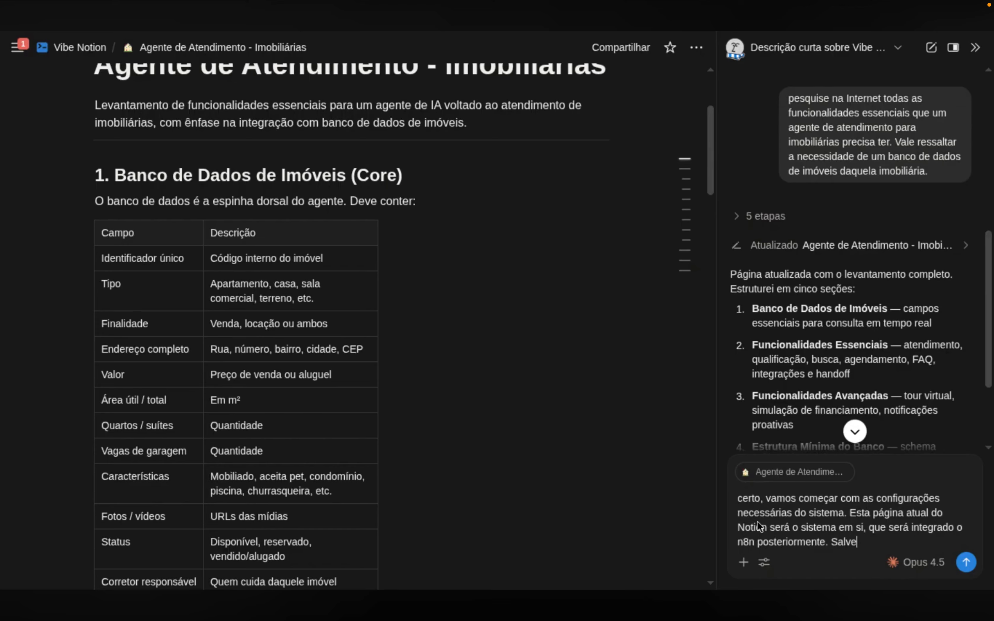
type(" todo o conteúdo desta página em outr")
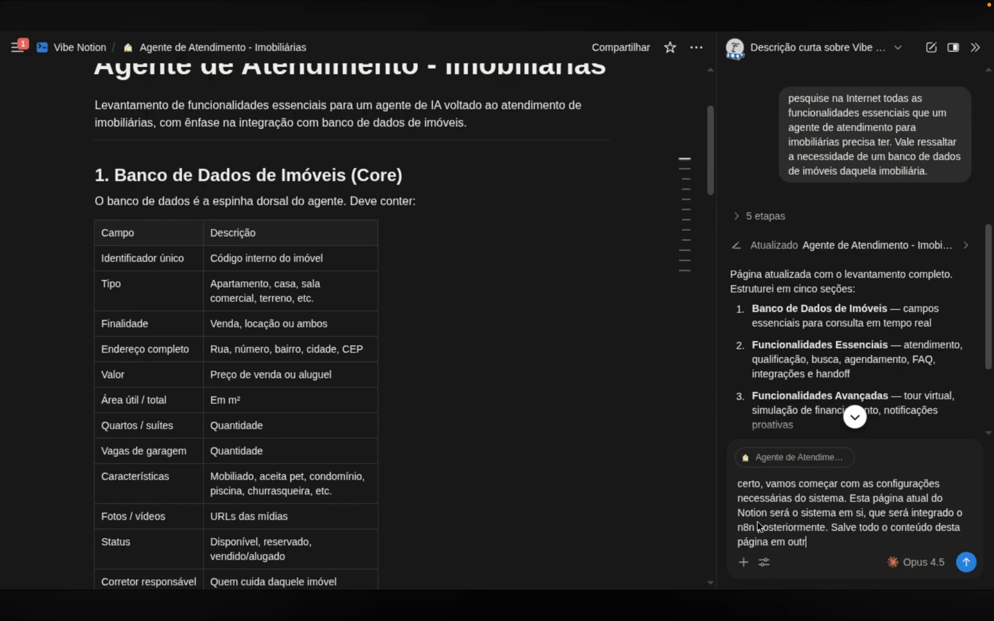
type("a chamada “Sobre o ")
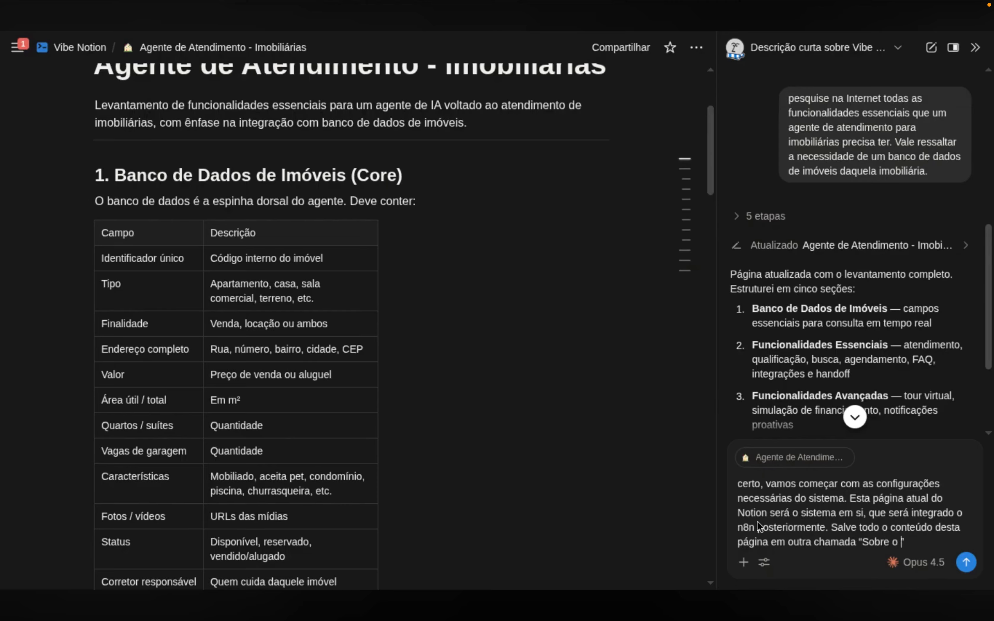
type("Projeto”.")
Add a suggested database list: '1. Base de clientes', '2. Base de imóveis', '3'
key("shift+Return")
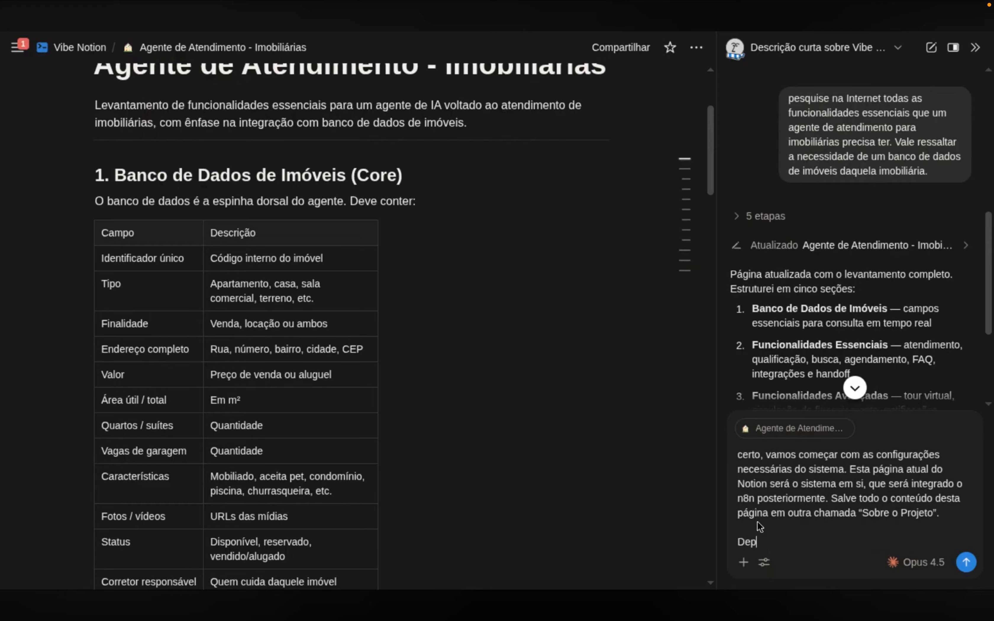
type("Depois, vamos começar a criar a")
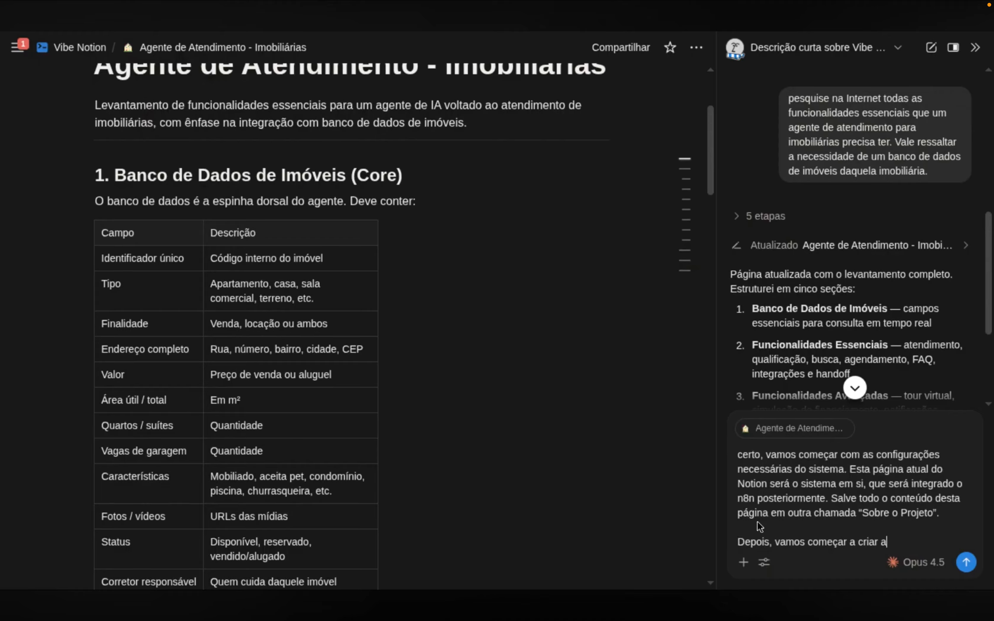
type("s databases necessárias")
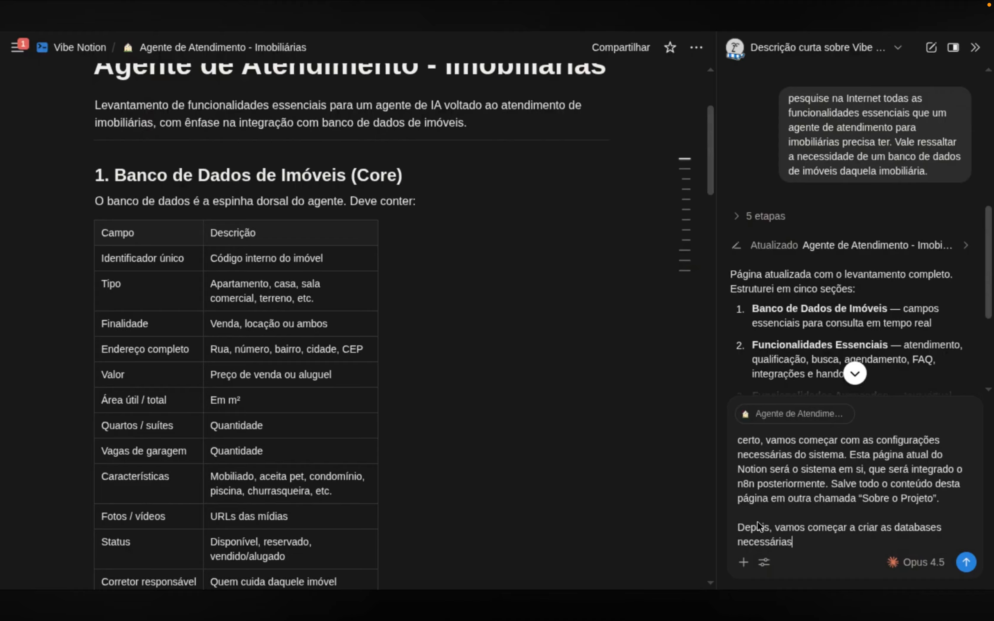
type(". Sugiro:")
key("shift+Return")
key("shift+Return")
type("1.")
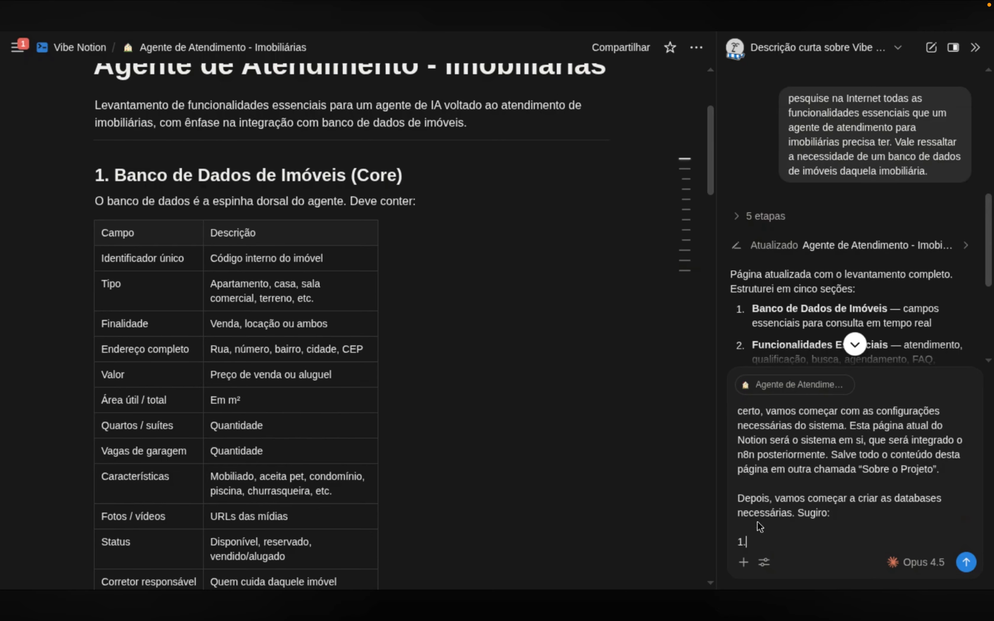
type(" Base de clientes")
key("shift+Return")
type("2. Base de imóveis")
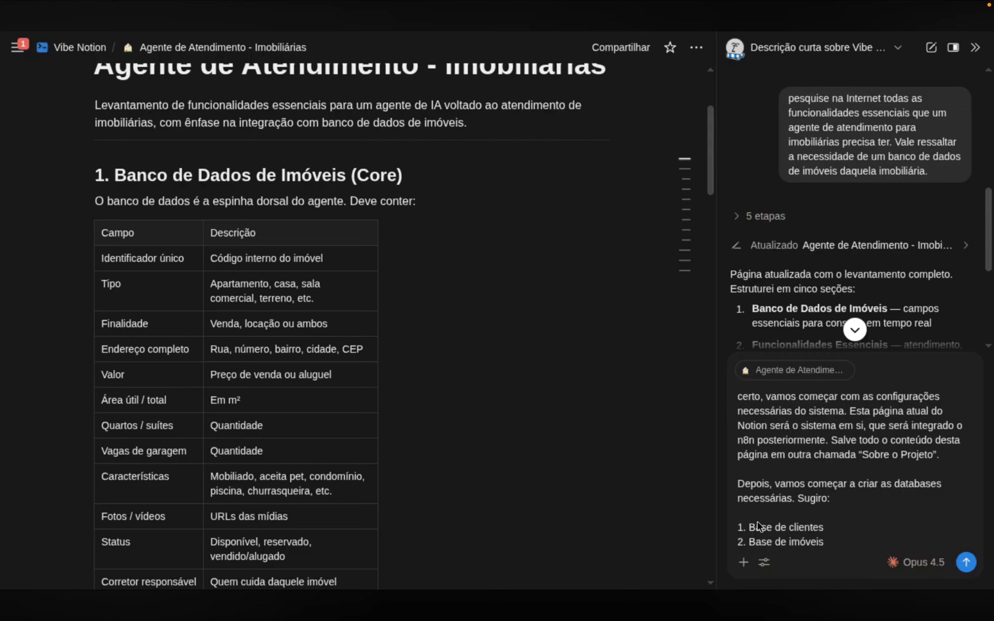
key("shift+Return")
type("3.")
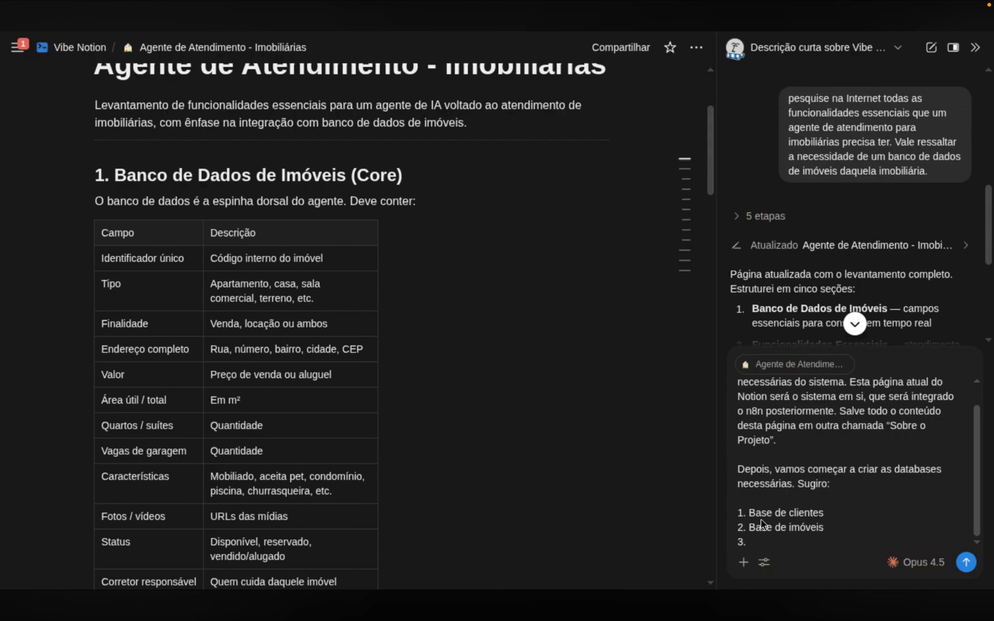
double_click(762, 517)
Renumber the list: Sobre Imobiliárias (multi-tenant), then Base de clientes, then '3.' Base de imóveis
key("shift+End")
type("Sobre ")
type("Imobiliárias (pois o s")
type("istema deve ser multi-ten")
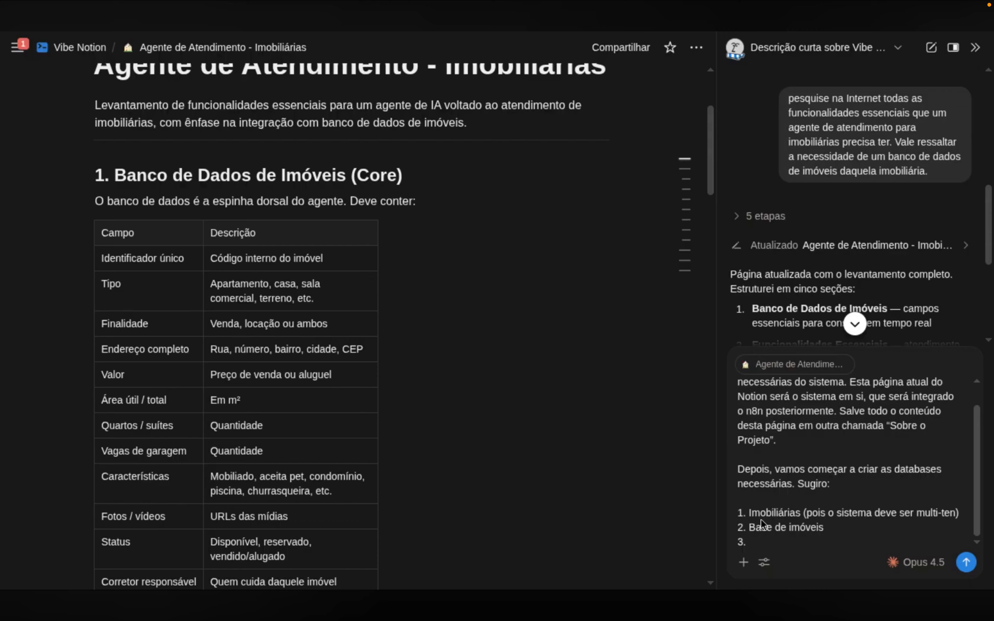
key("shift+Left")
key("shift+Left")
key("shift+Left")
type("imob")
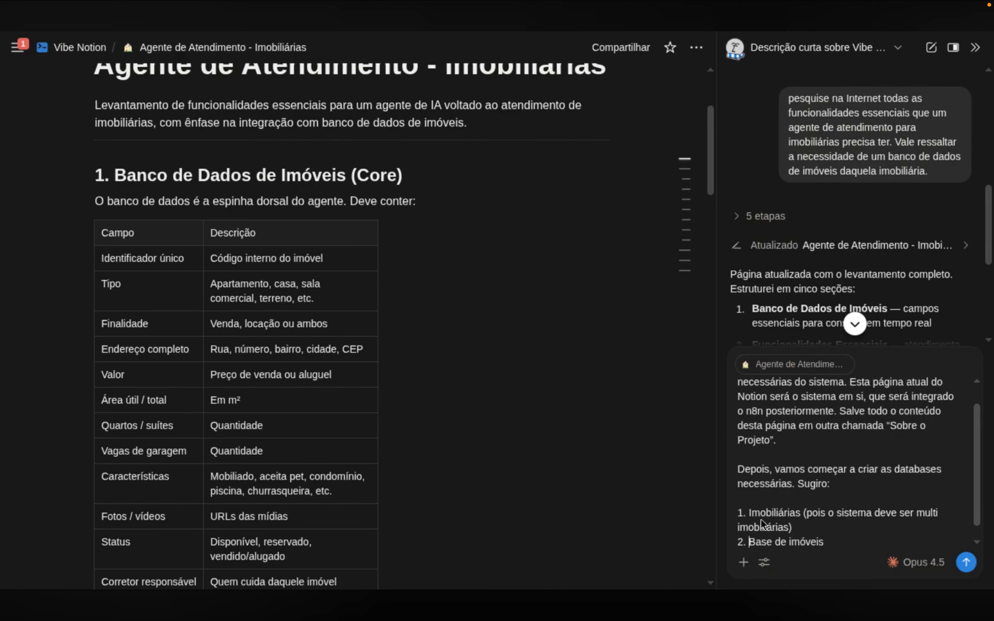
type("Base de clientes")
key("Return")
scroll(808, 470, "up", 3)
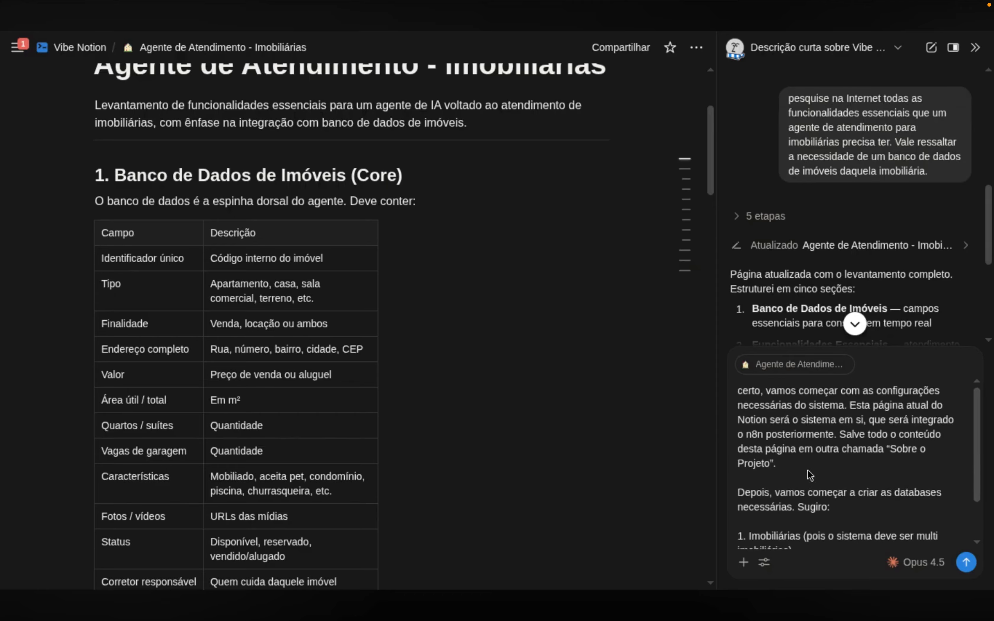
scroll(807, 470, "down", 3)
key("Left")
type("3.")
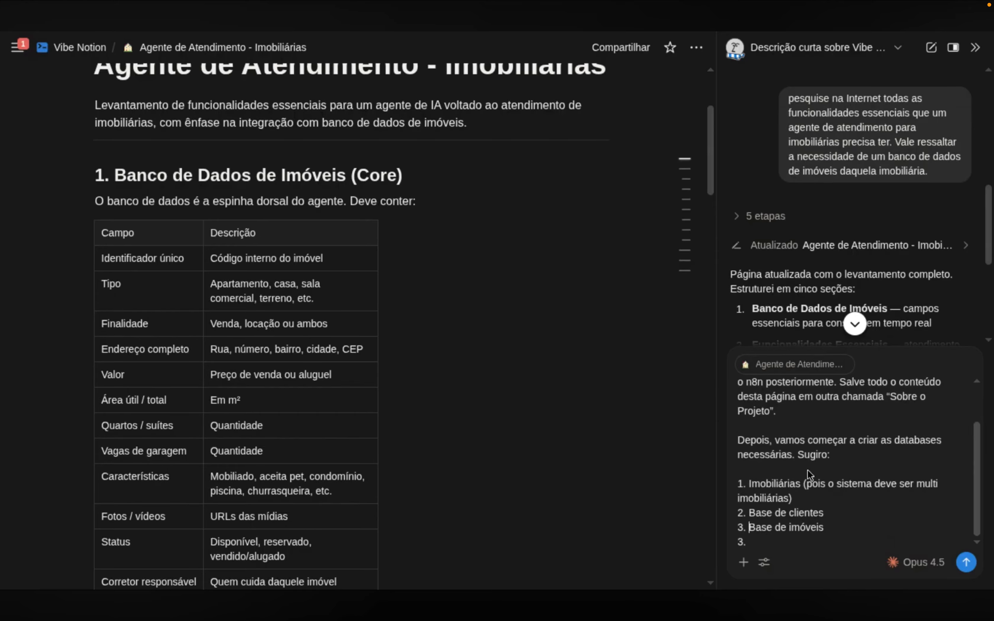
key("Down")
key("BackSpace")
key("BackSpace")
key("BackSpace")
key("BackSpace")
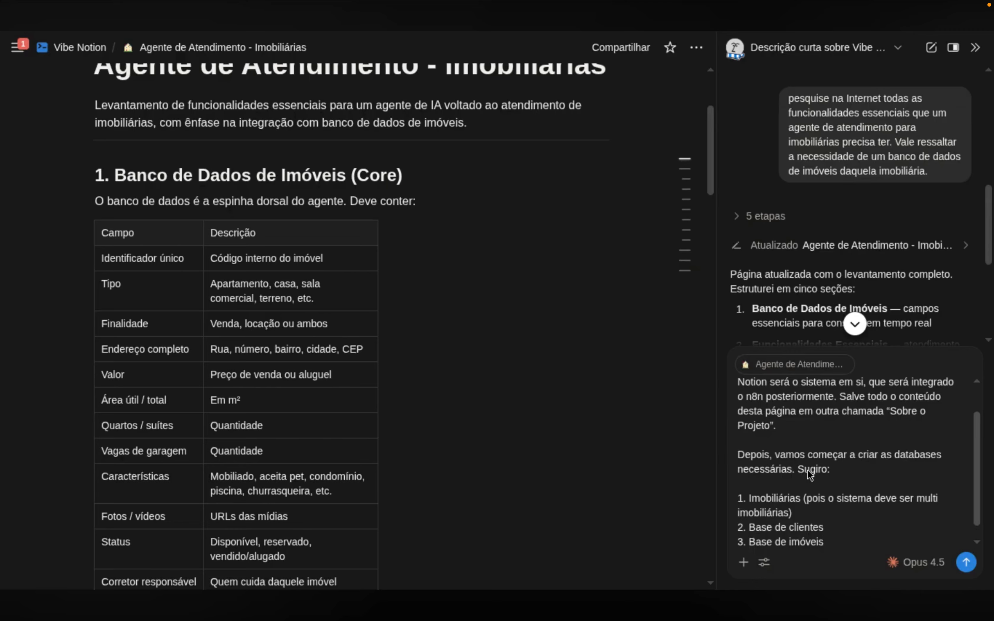
Add item '4. Configurações do Agente' with Modelo de IA, temperatura, Max tokens and a '(sugira outros parâmetros)' note
key("Return")
type("4. Configur")
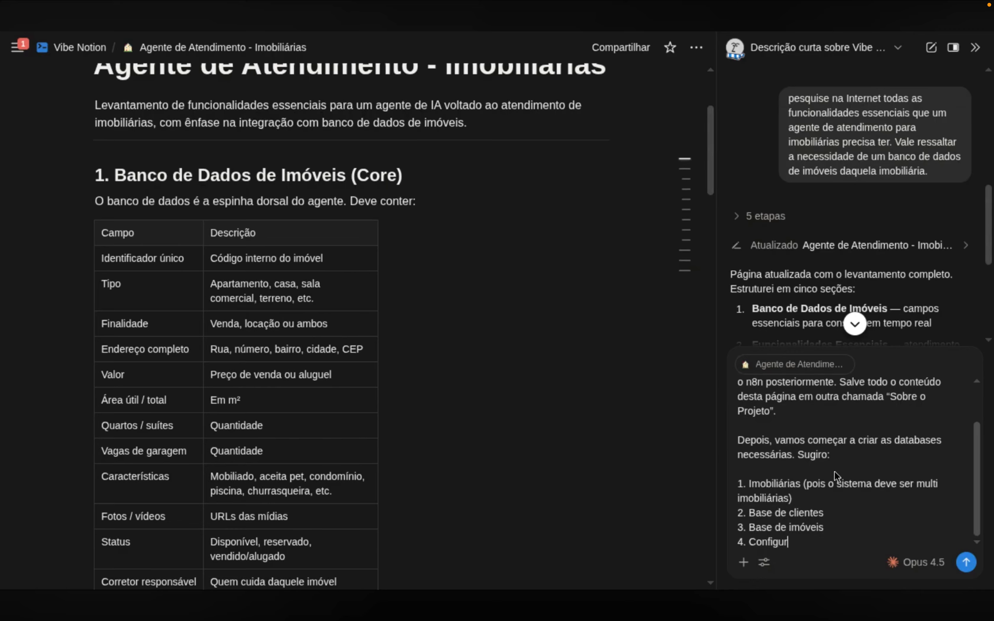
type("ações do Agente")
key("Return")
key("Tab")
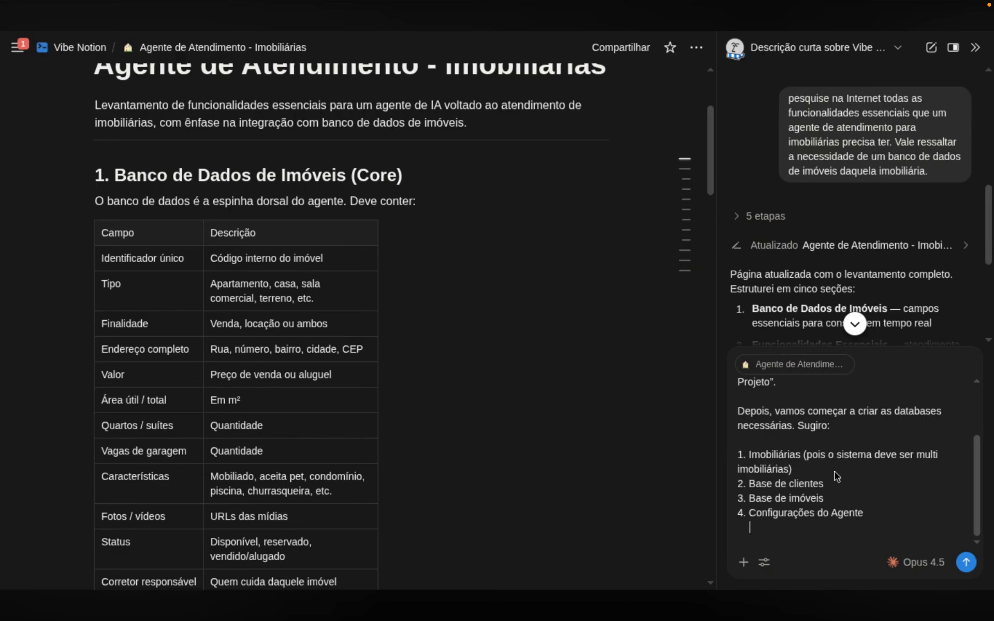
type("a. Prompt")
key("ctrl+shift+Left")
type("Modelo de IA     ")
type("b. temper")
type("atura")
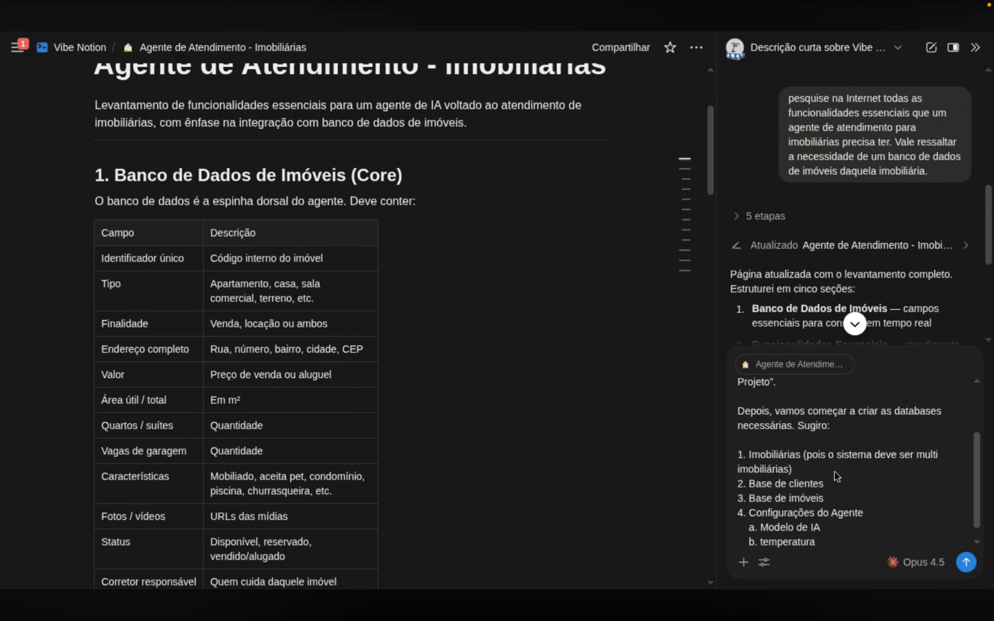
key("shift+Return")
type("c. Max token")
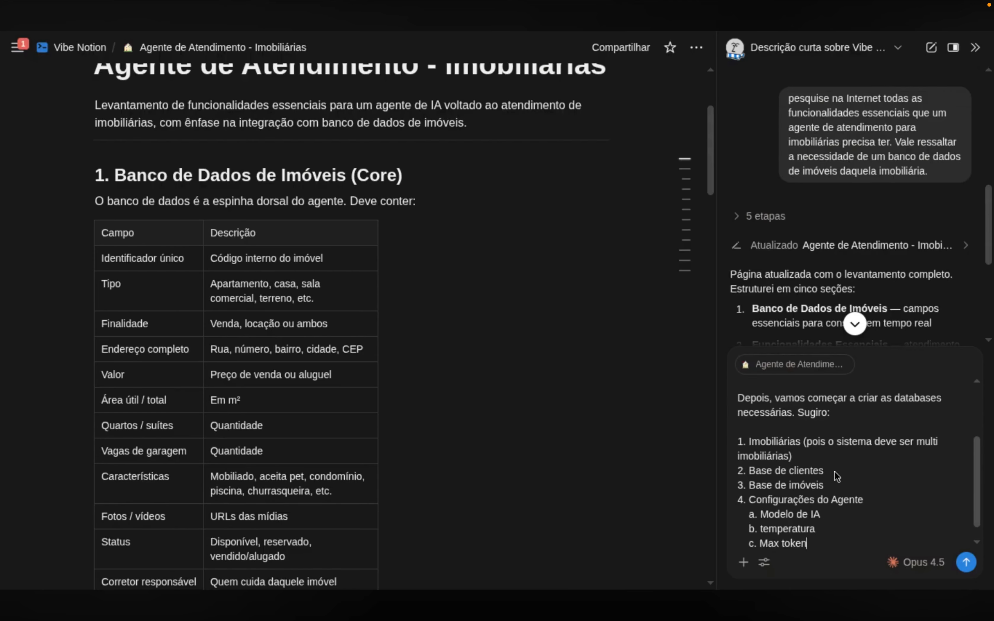
type("s")
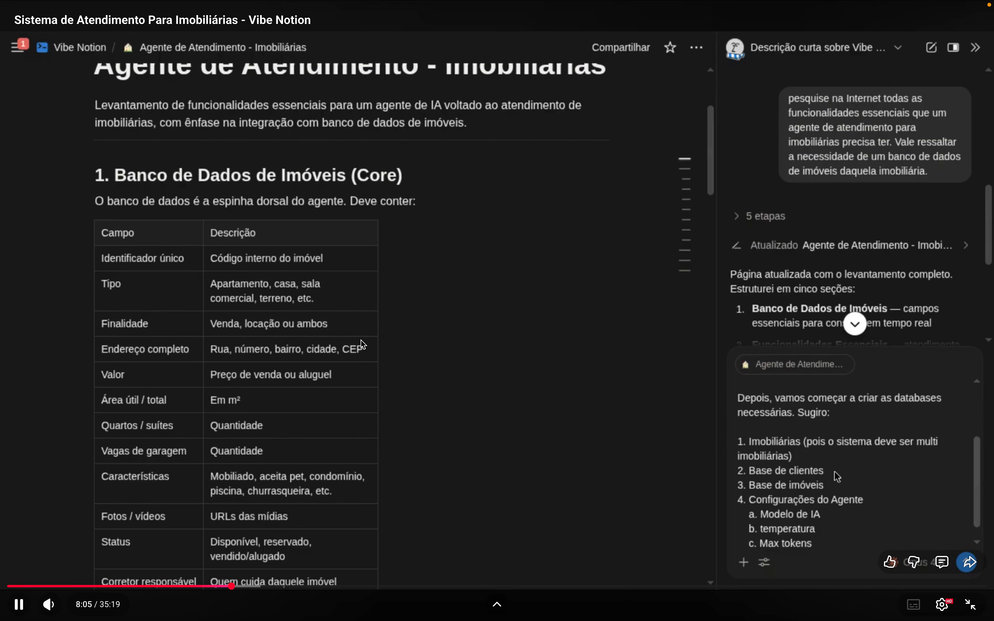
key("shift+Return")
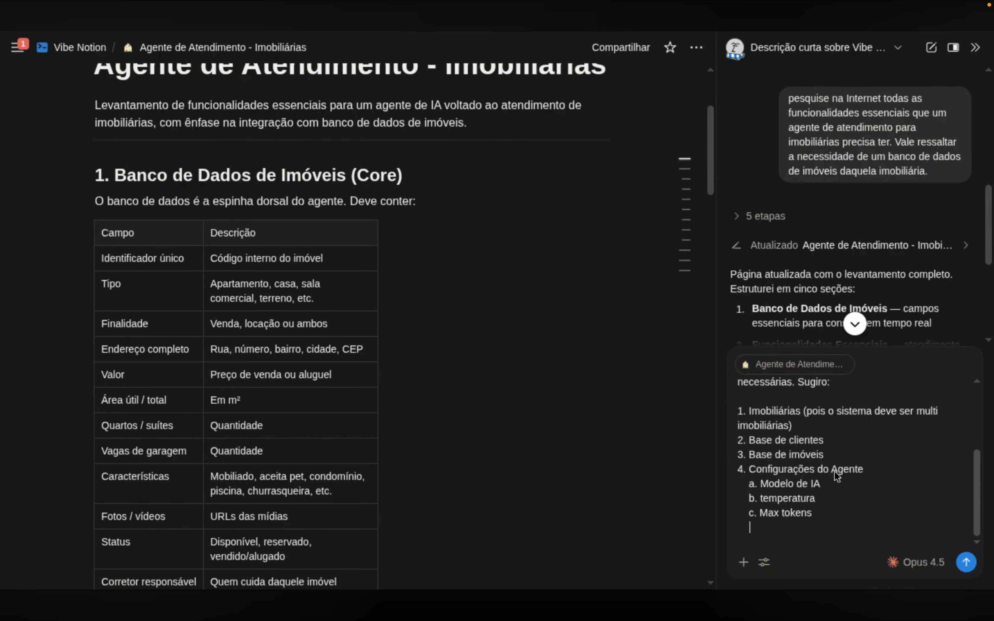
type("(sugira outro)s parâmetros")
key("Right")
Add the line 'Uma propriedade deve ser destinada ao prompt system'
key("shift+Return")
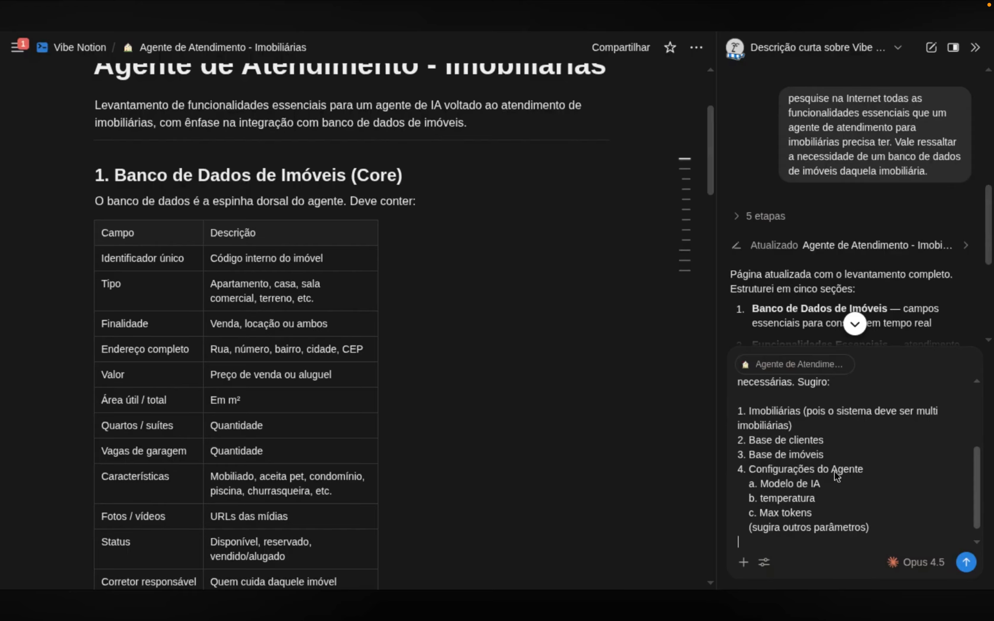
type("Uma")
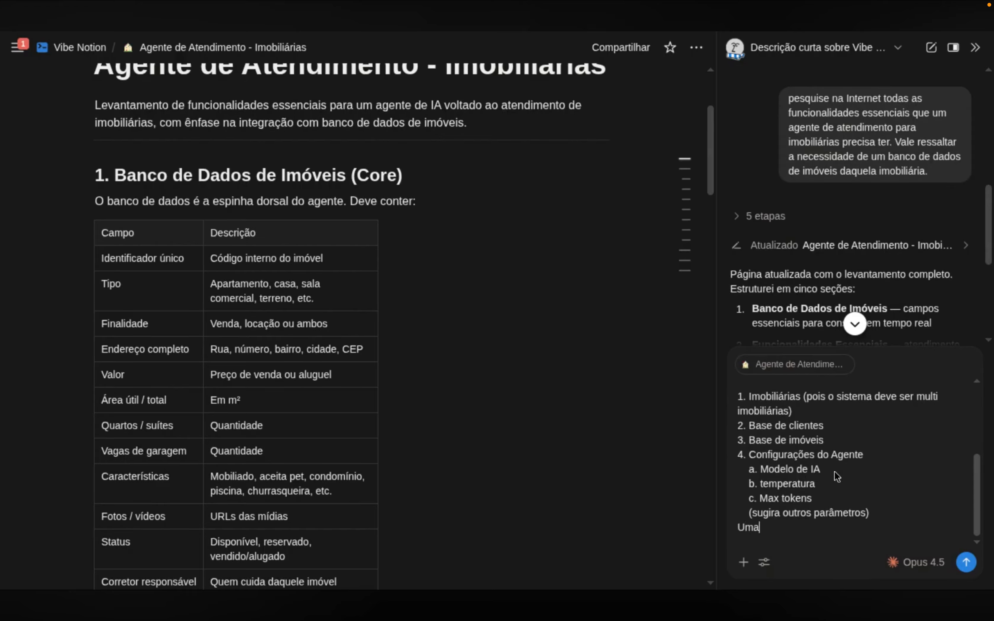
type(" página deve ser o promtp system")
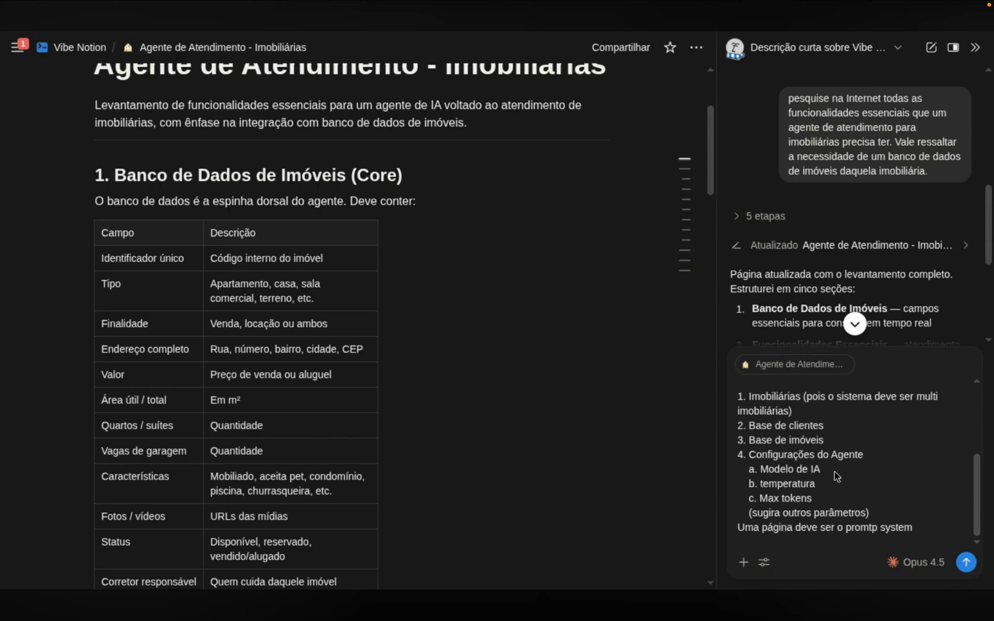
key("ctrl+shift+Left")
key("ctrl+shift+Left")
key("ctrl+shift+Left")
key("ctrl+shift+Left")
key("ctrl+shift+Left")
key("ctrl+shift+Left")
key("ctrl+shift+Left")
key("ctrl+shift+Right")
key("ctrl+shift+Right")
key("ctrl+shift+Right")
key("ctrl+shift+Right")
key("ctrl+shift+Right")
key("shift+Right")
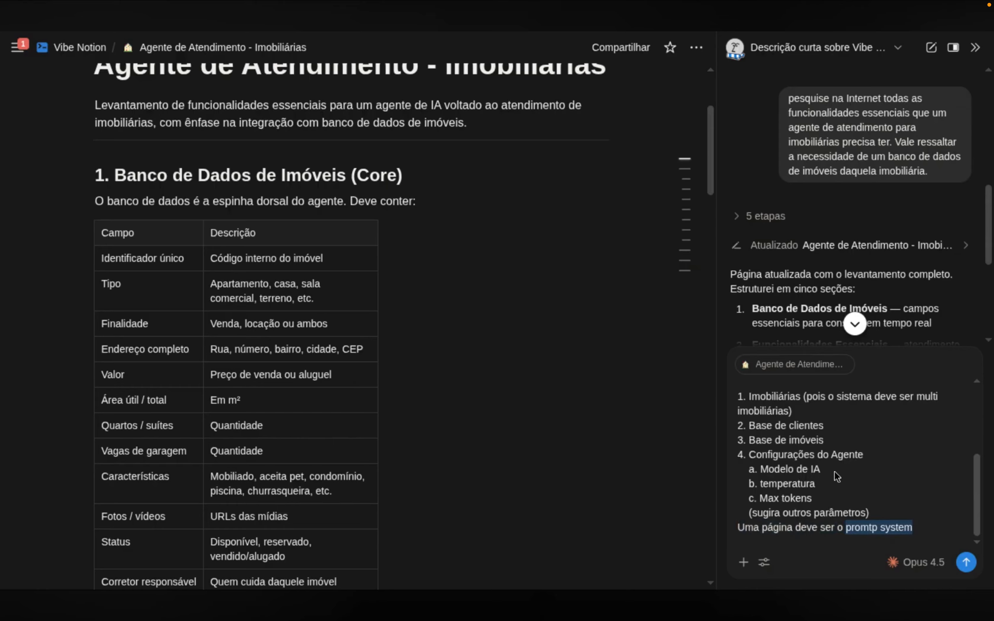
key("ctrl+Left")
key("ctrl+Left")
key("ctrl+shift+Left")
type("propr")
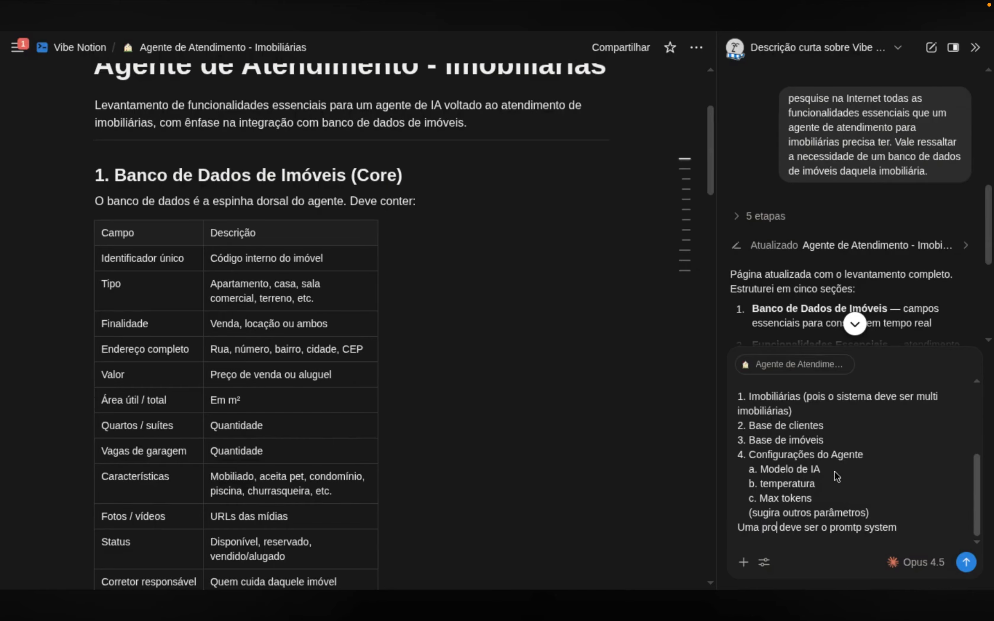
type("iedade")
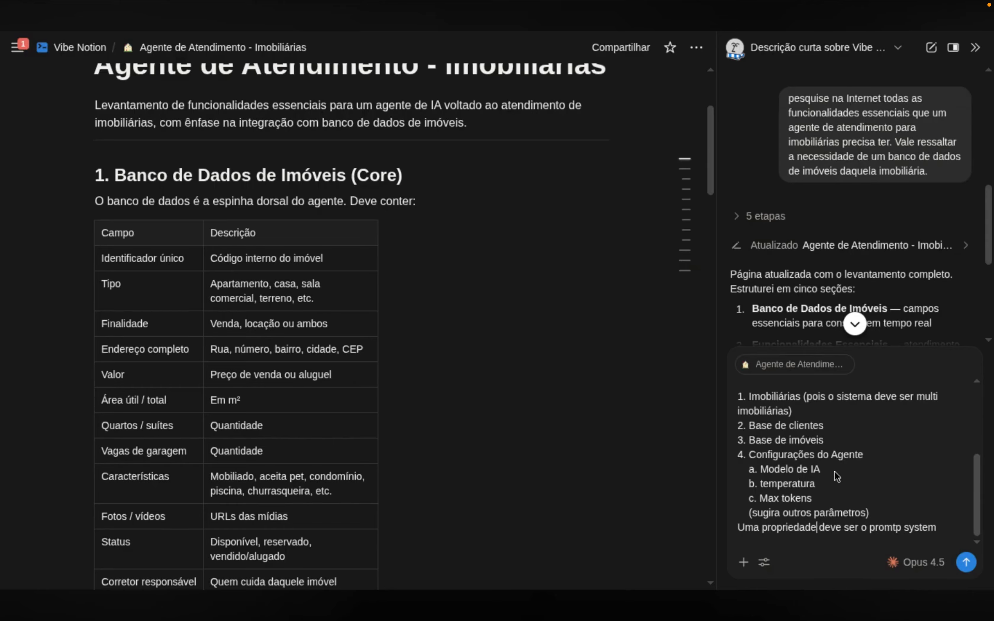
key("ctrl+Right")
key("ctrl+Right")
key("Right")
type("destinada a")
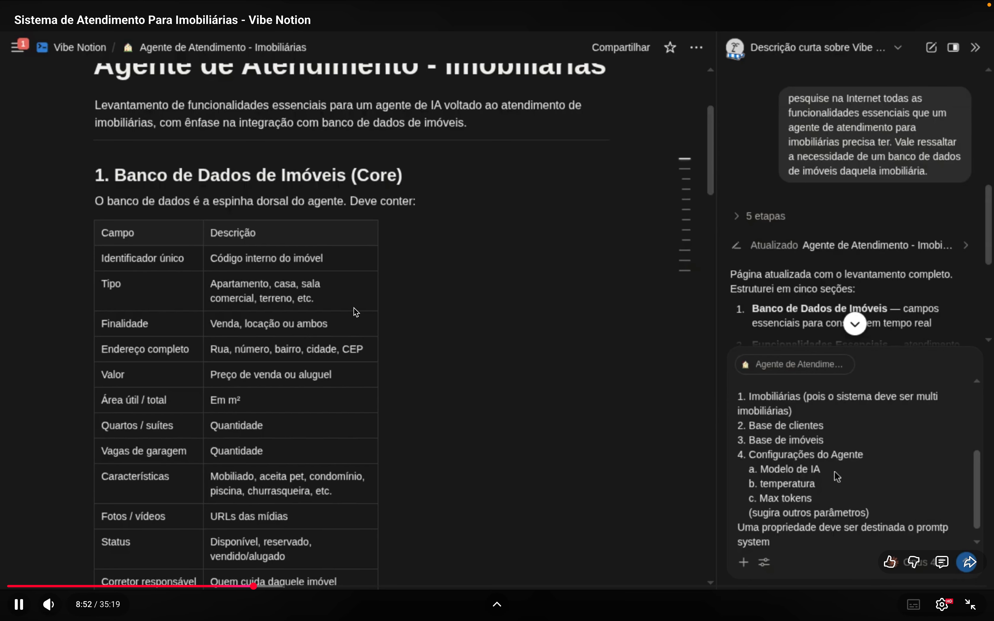
key("Right")
key("ctrl+Left")
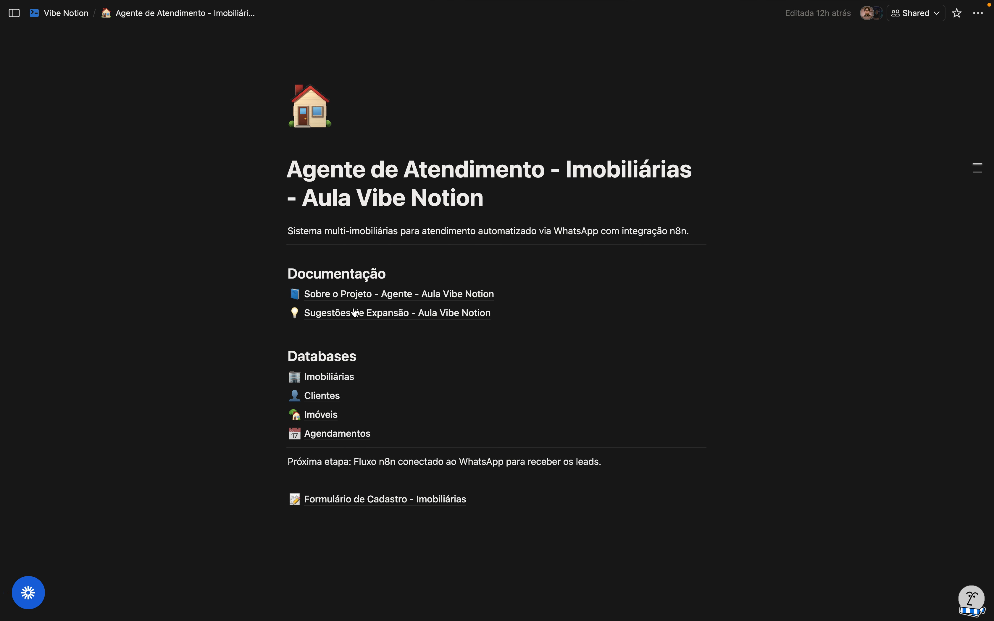
Open the Imobiliárias database and look through the Universal Imóveis record's properties
left_click(333, 377)
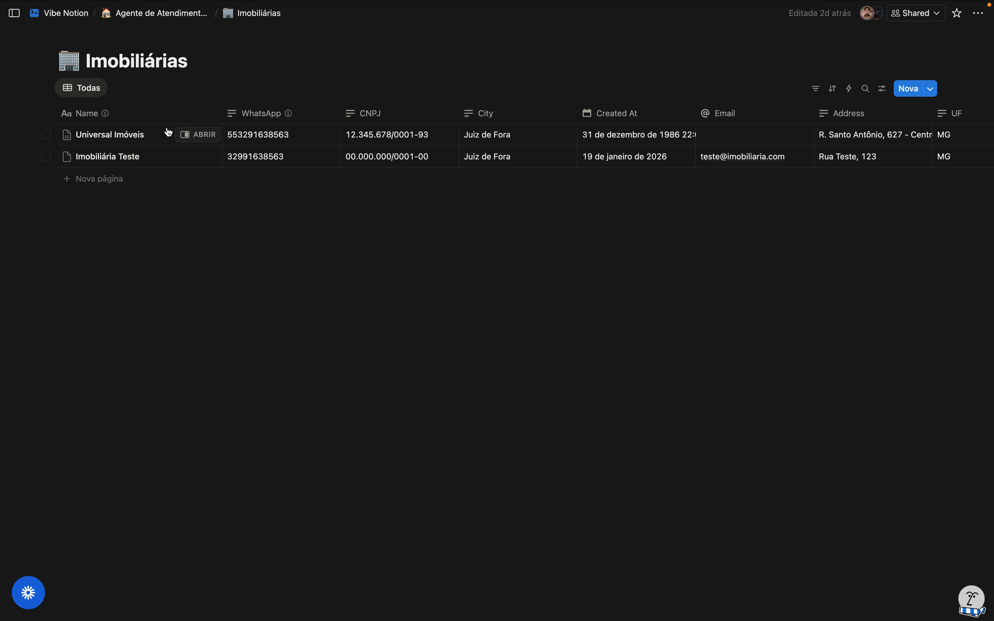
left_click(196, 135)
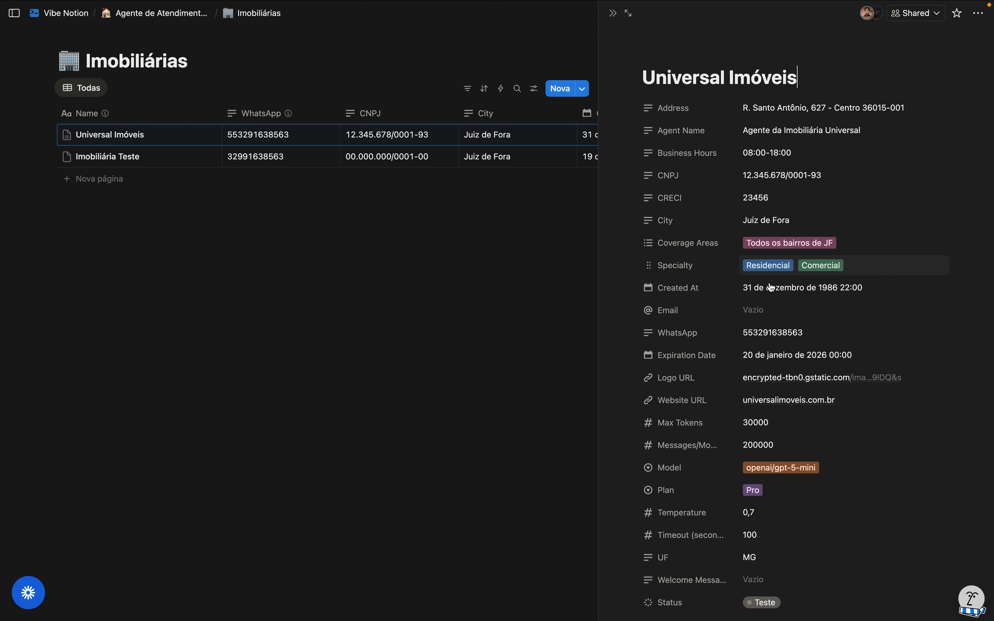
scroll(774, 361, "down", 1)
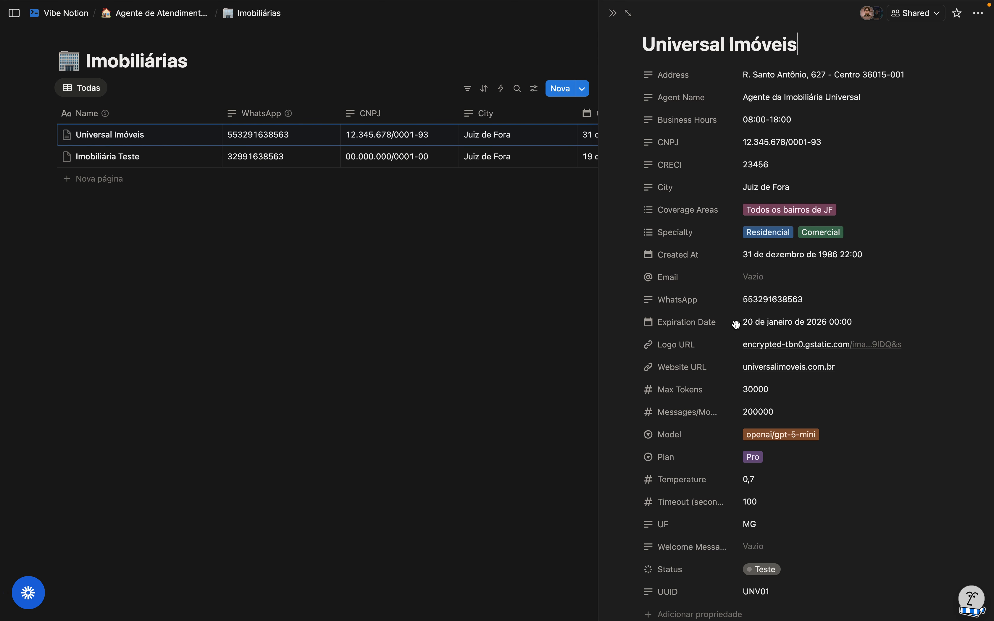
scroll(736, 326, "down", 4)
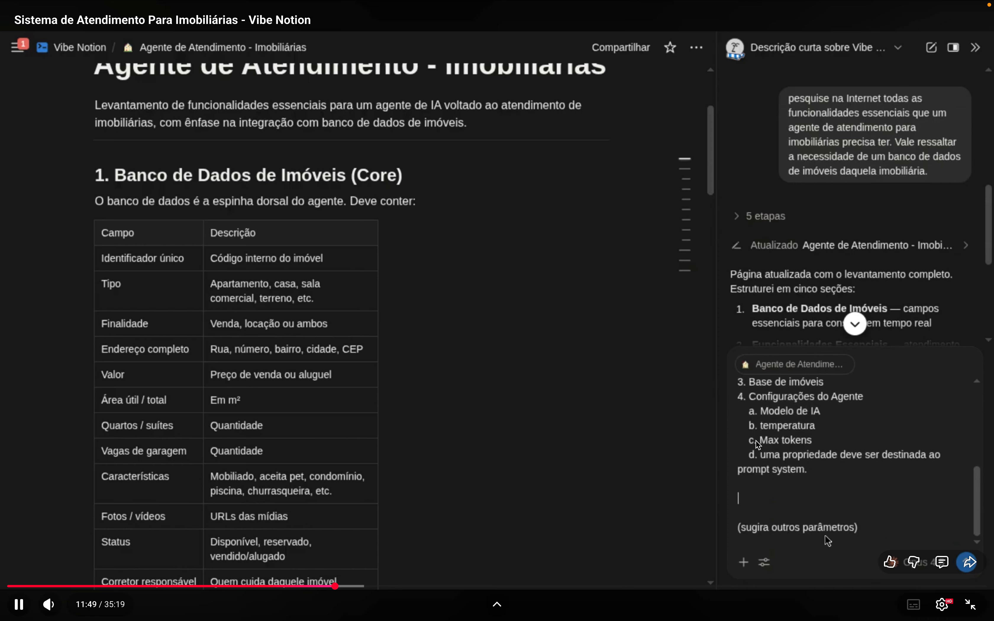
Pause and rewind the tutorial video to where the AI request is sent and its plan appears
left_click(570, 422)
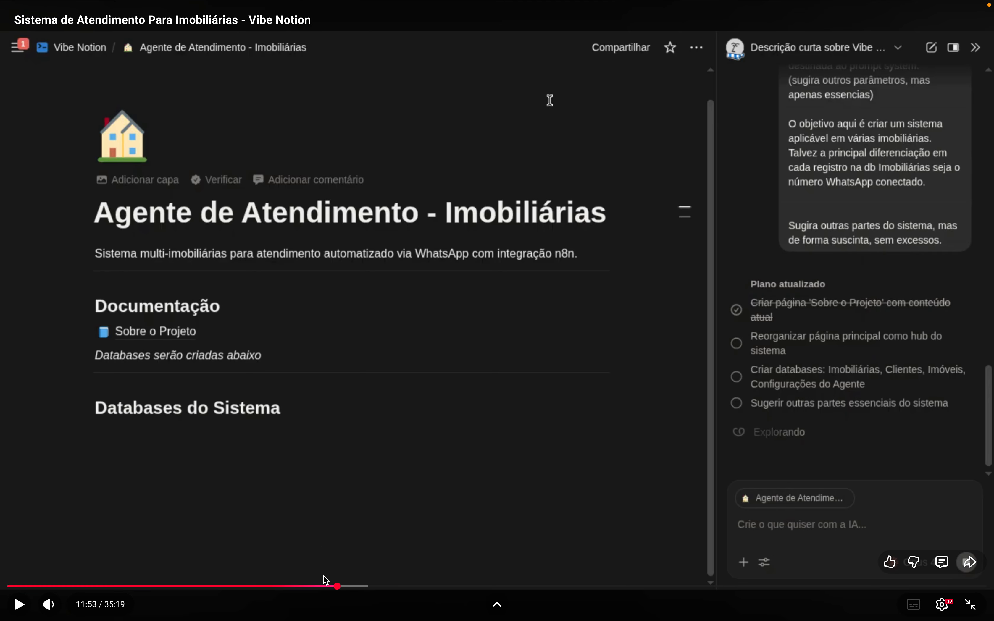
left_click(322, 586)
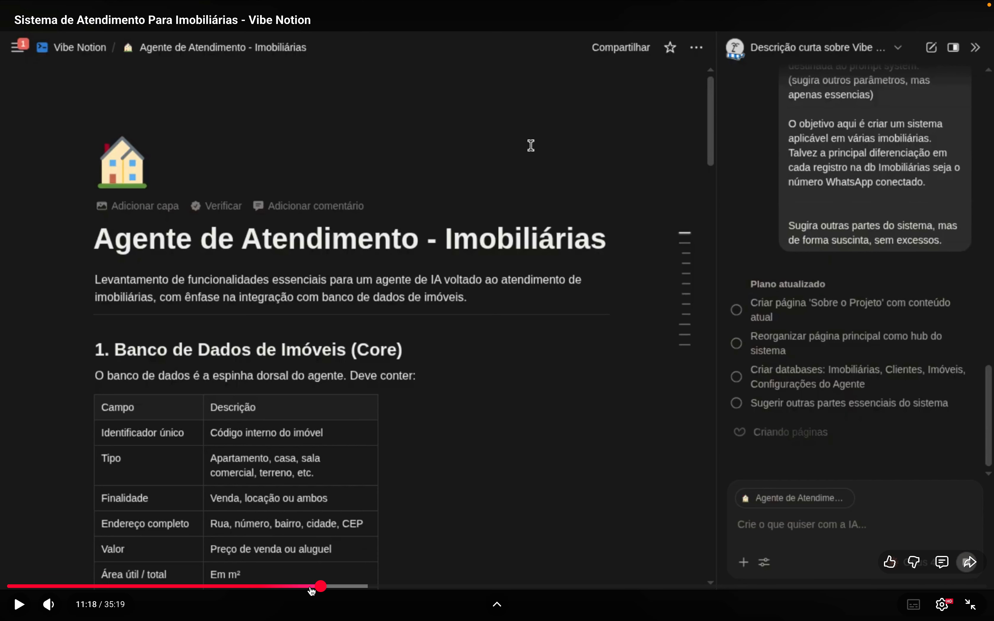
left_click(306, 587)
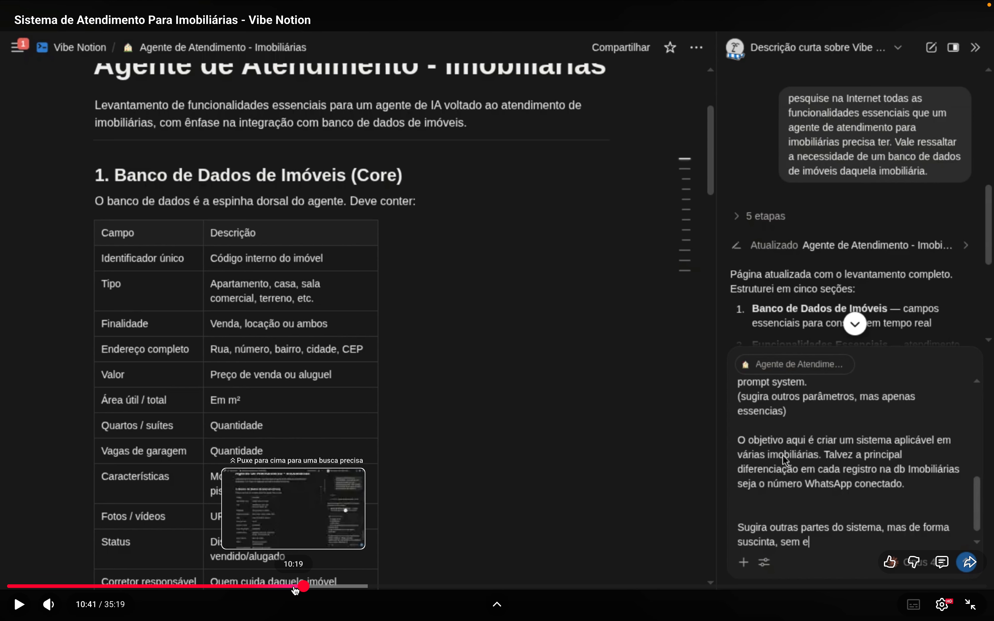
left_click(694, 480)
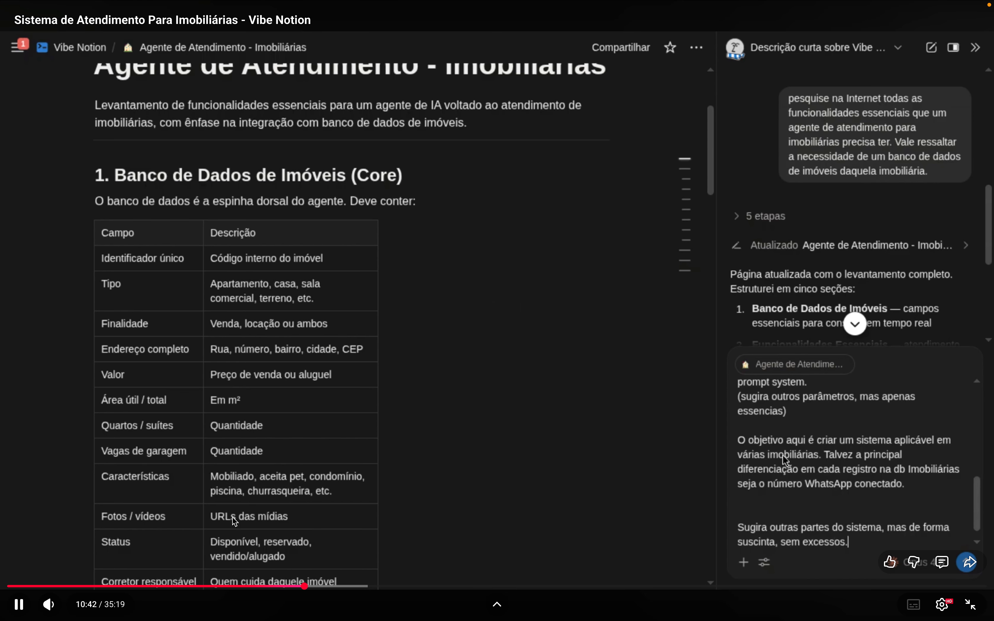
left_click(293, 587)
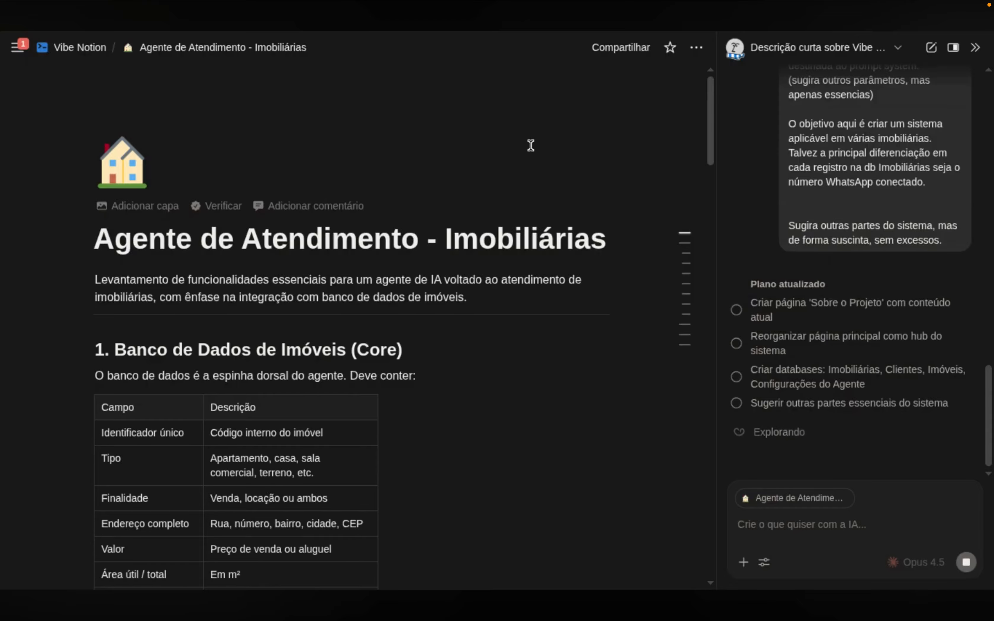
Seek the video to watch the AI build the Imobiliárias, Clientes, Imóveis and Configurações do Agente databases
scroll(530, 146, "down", 8)
scroll(546, 123, "up", 6)
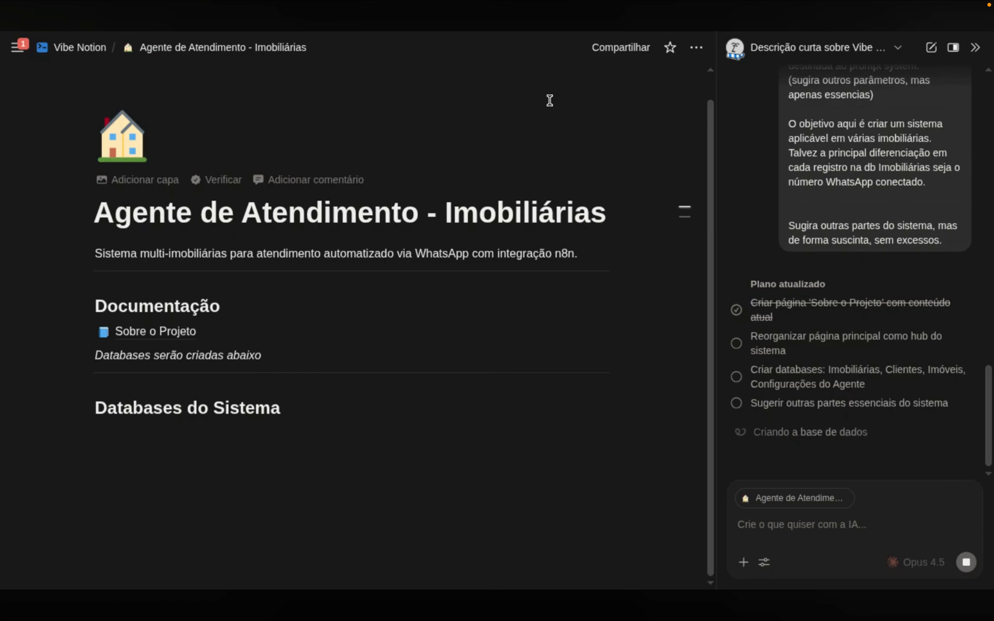
mouse_move(619, 479)
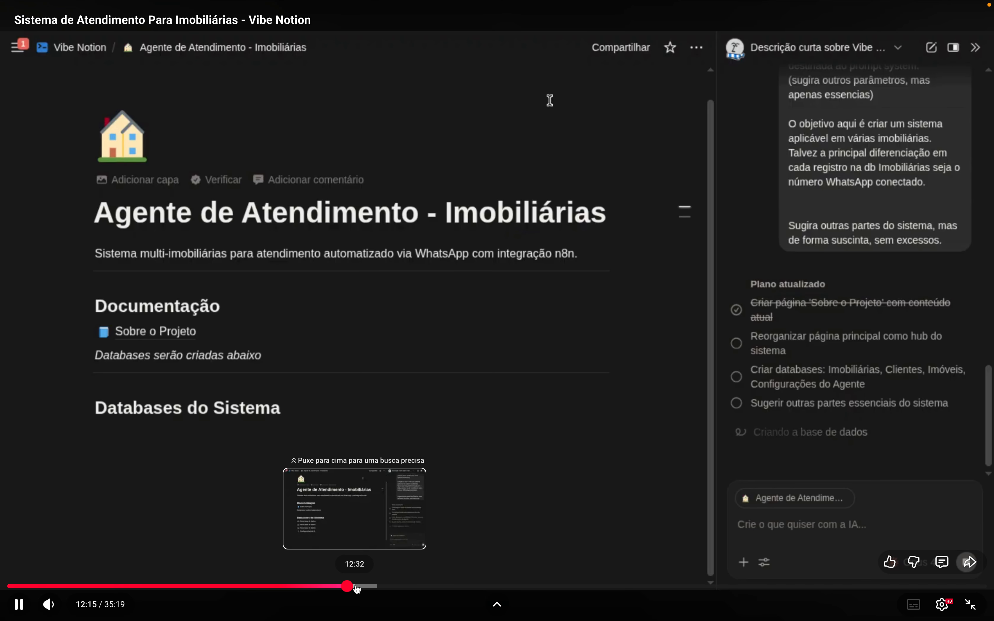
left_click(355, 587)
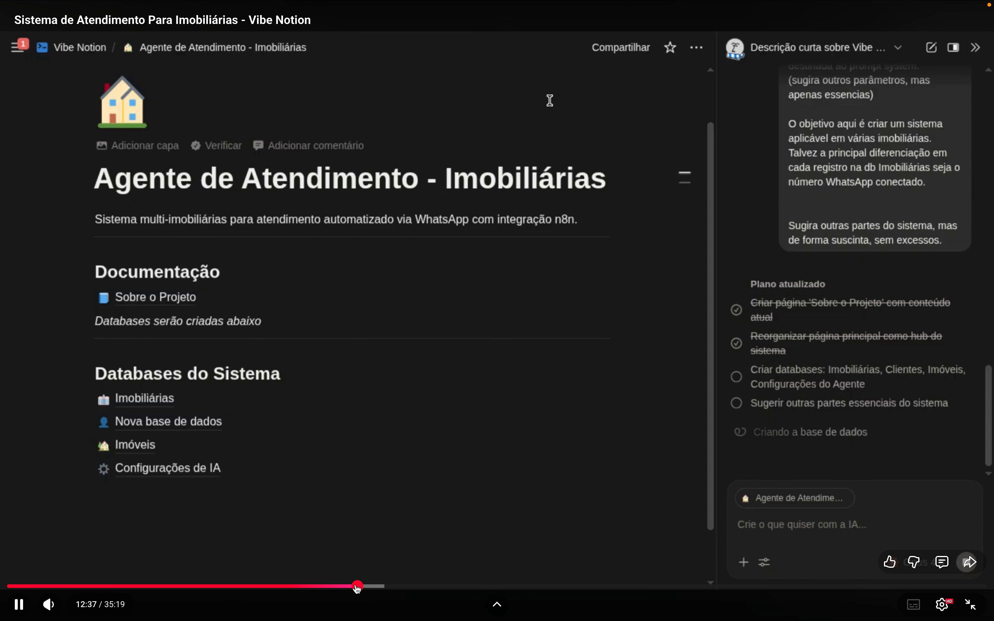
left_click(353, 588)
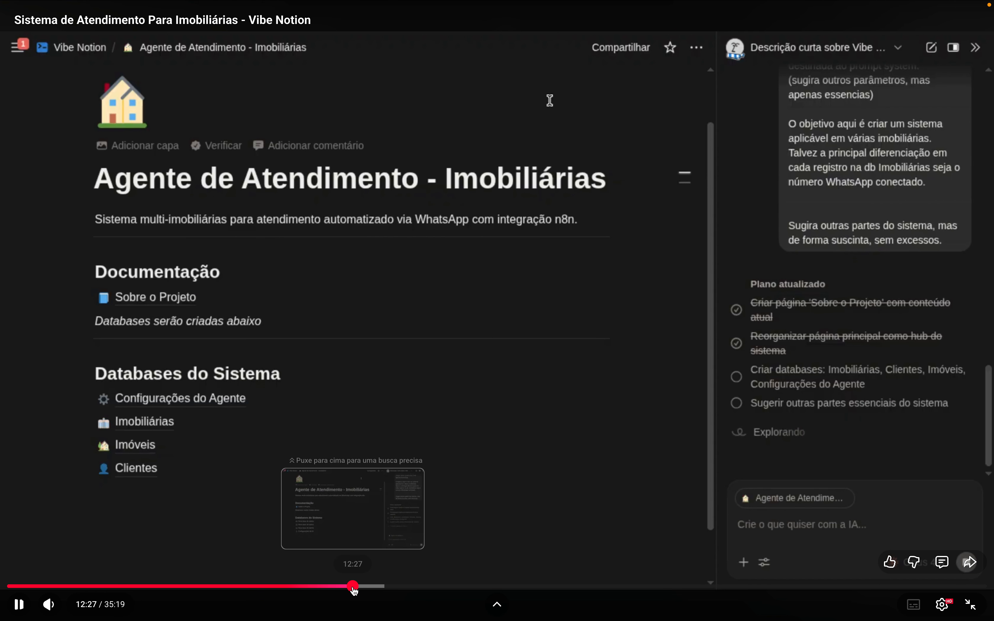
key("Left")
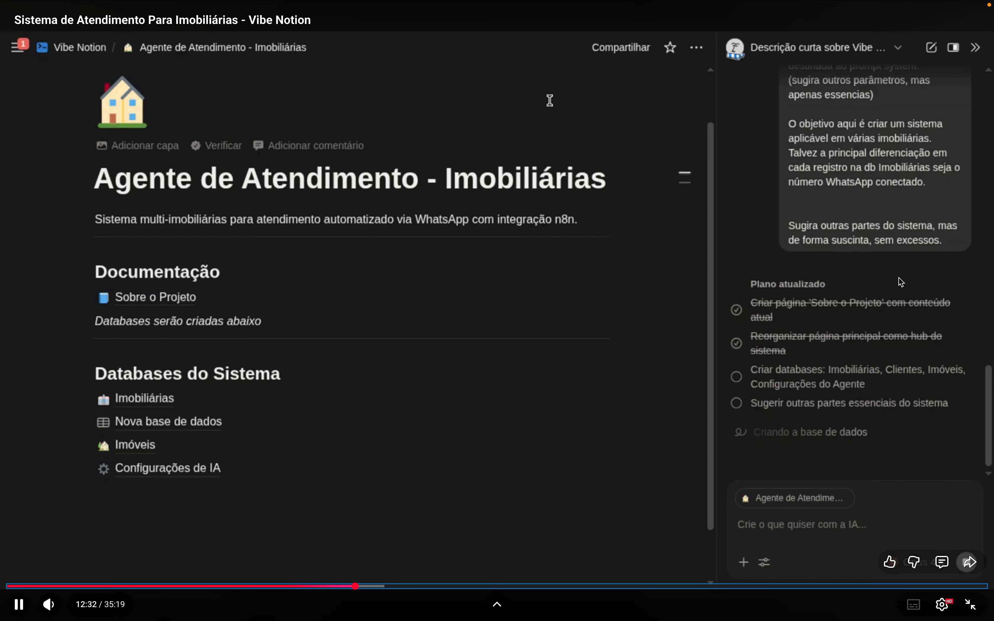
left_click(686, 381)
left_click(685, 381)
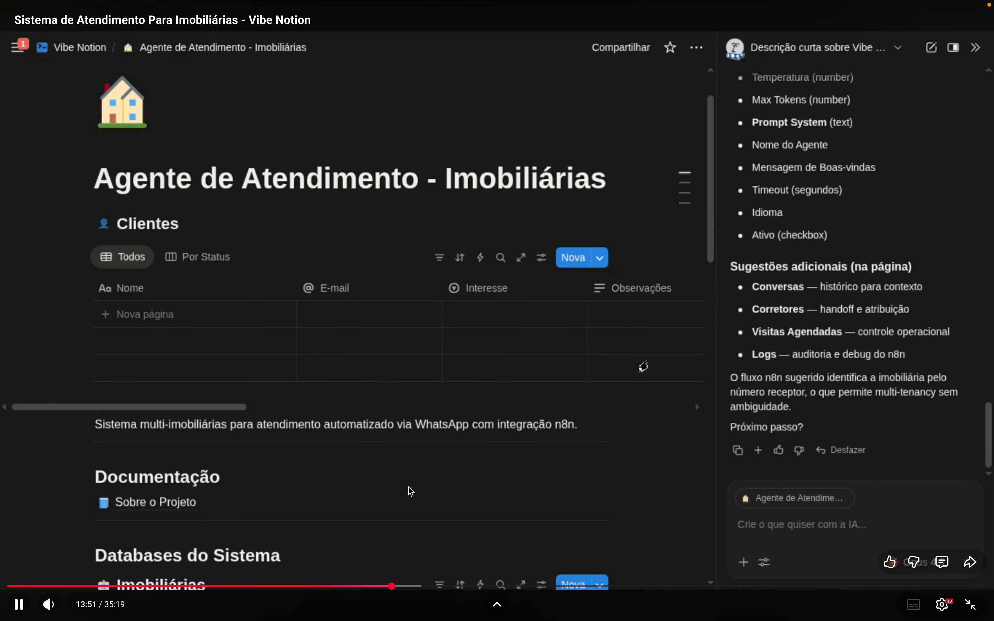
Skip the video forward past the n8n flow section to the drafted reorganization prompt
key("Right")
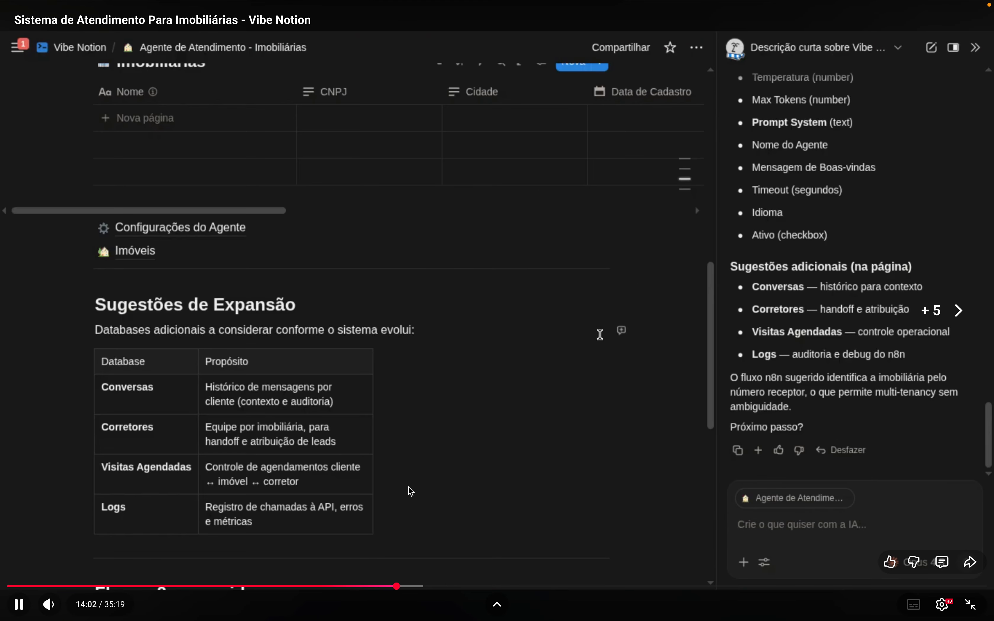
key("Right")
key("Right")
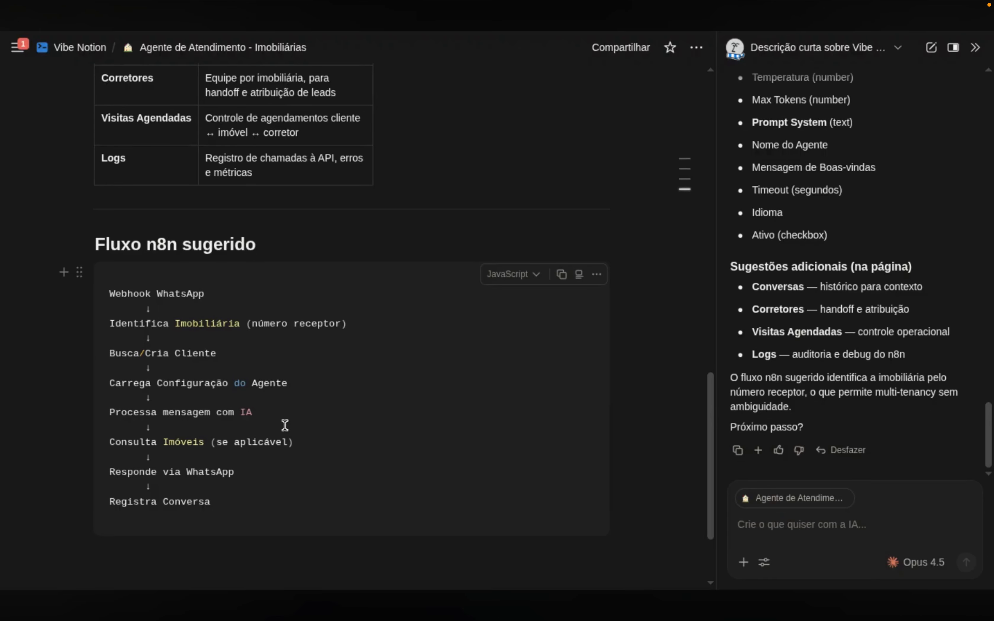
key("Right")
key("Right")
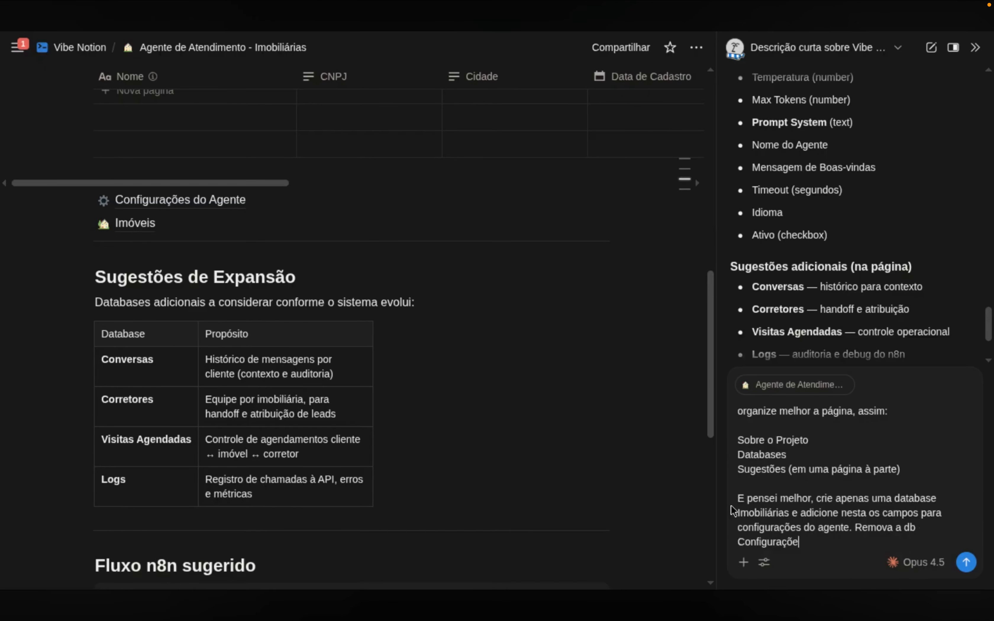
End the reorganization prompt with 'que você criou há pouco.', send it, and widen the AI panel
type("que você criou ")
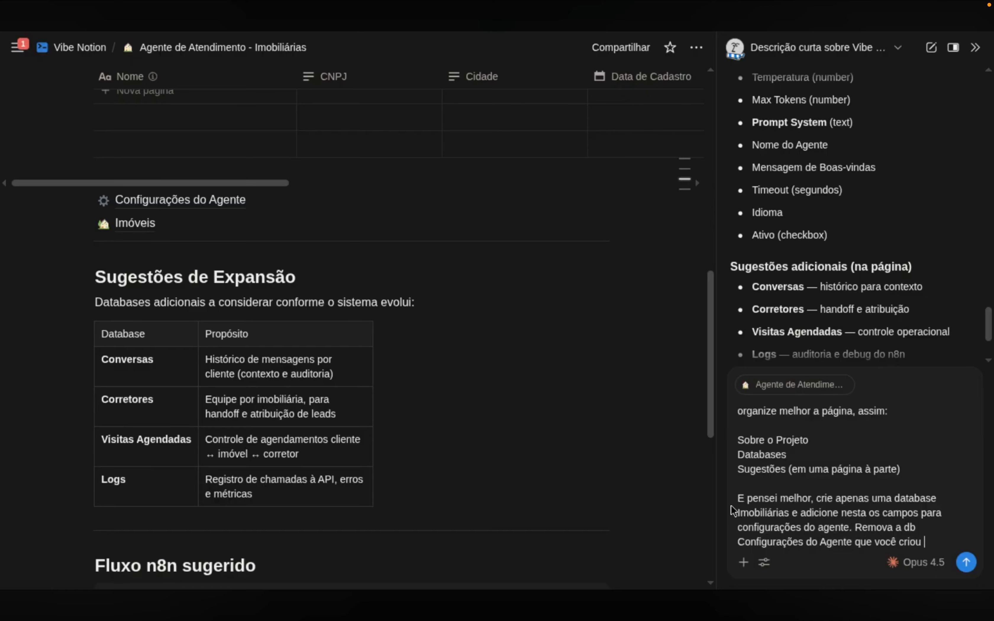
type("há pouco.")
key("Return")
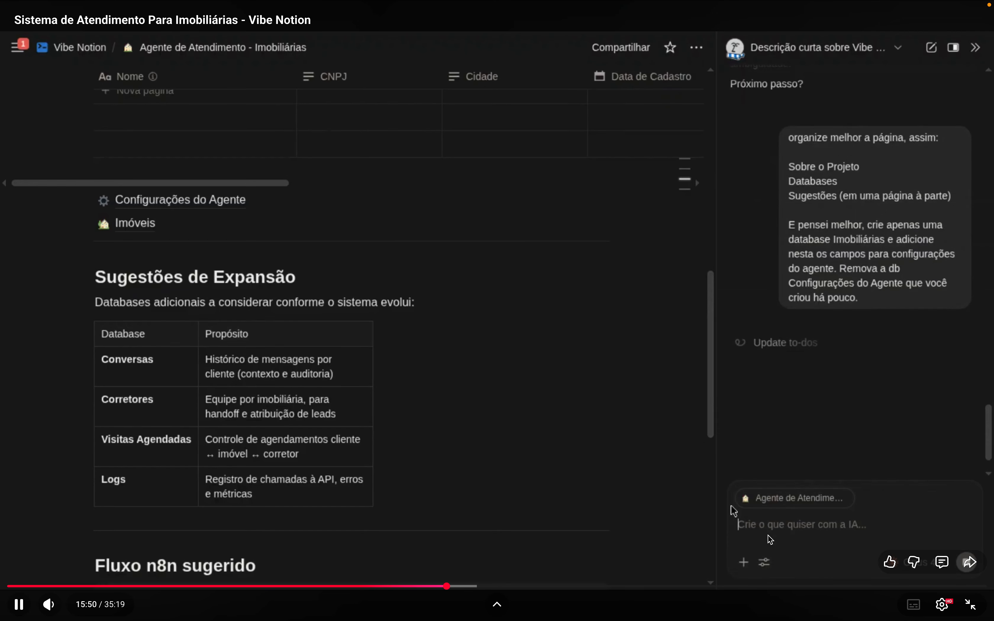
left_click_drag(710, 251, 684, 252)
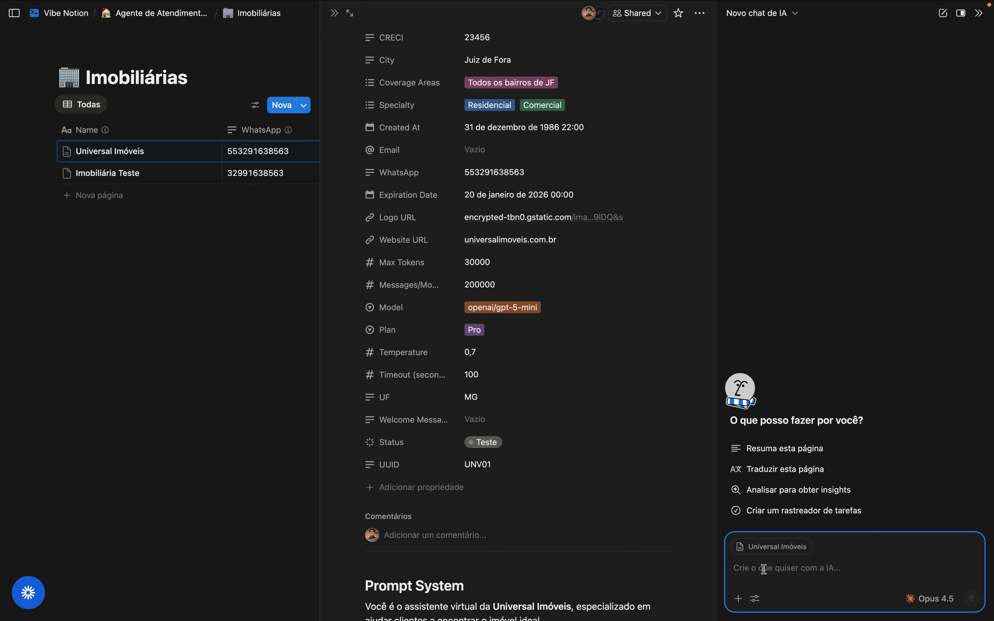
Close the Universal Imóveis preview, go up to the Agente de Atendimento hub, and open Imobiliárias
left_click(168, 17)
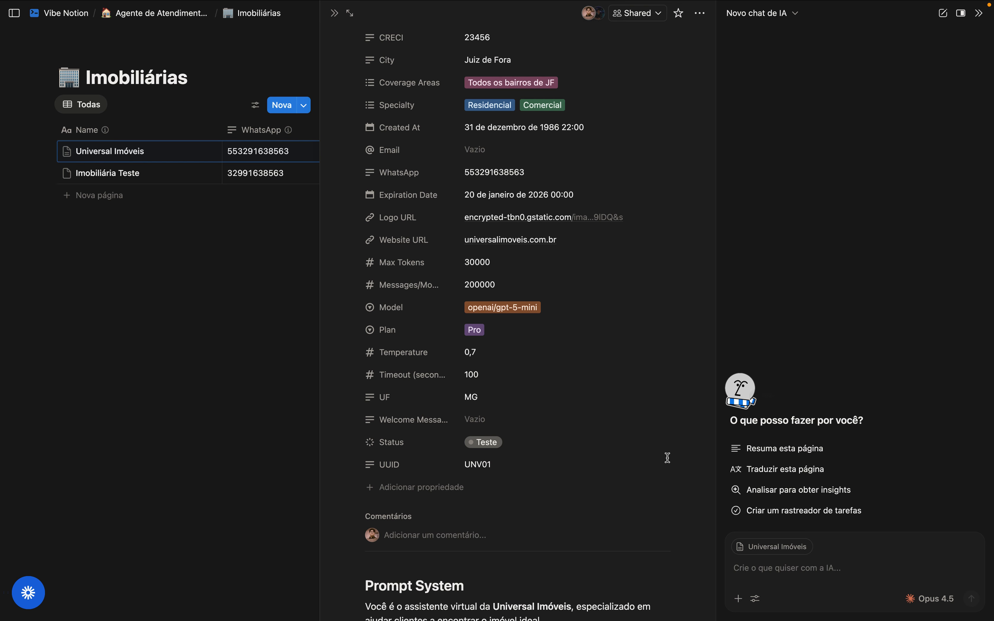
key("ctrl+Right")
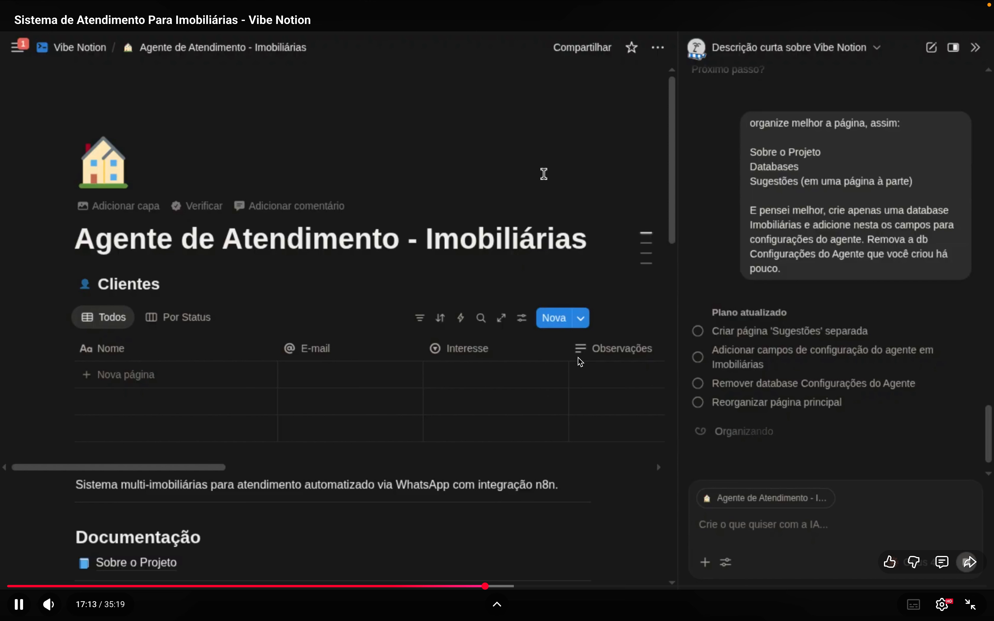
key("ctrl+Left")
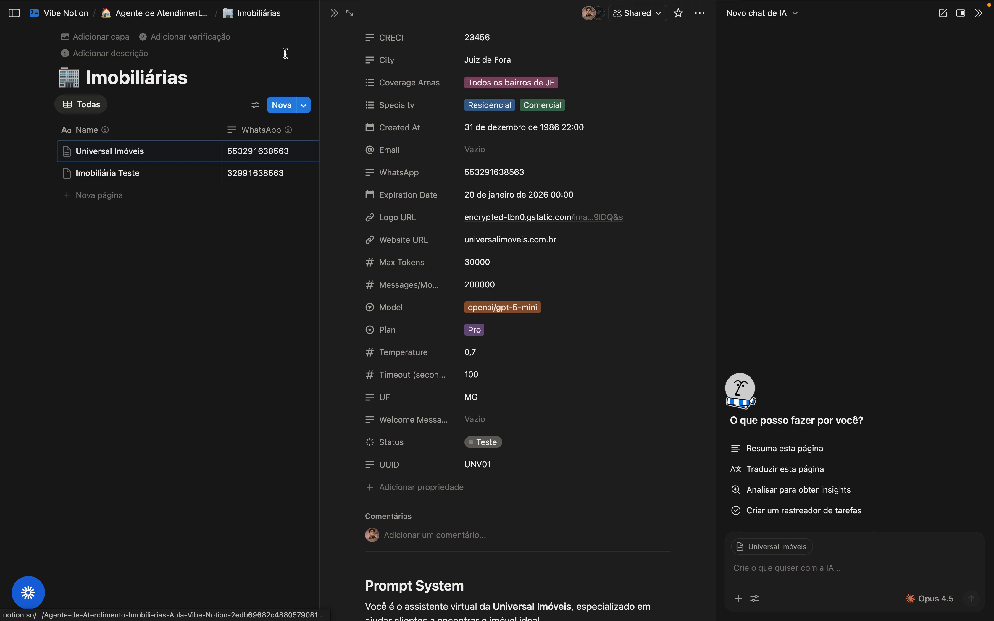
left_click(334, 13)
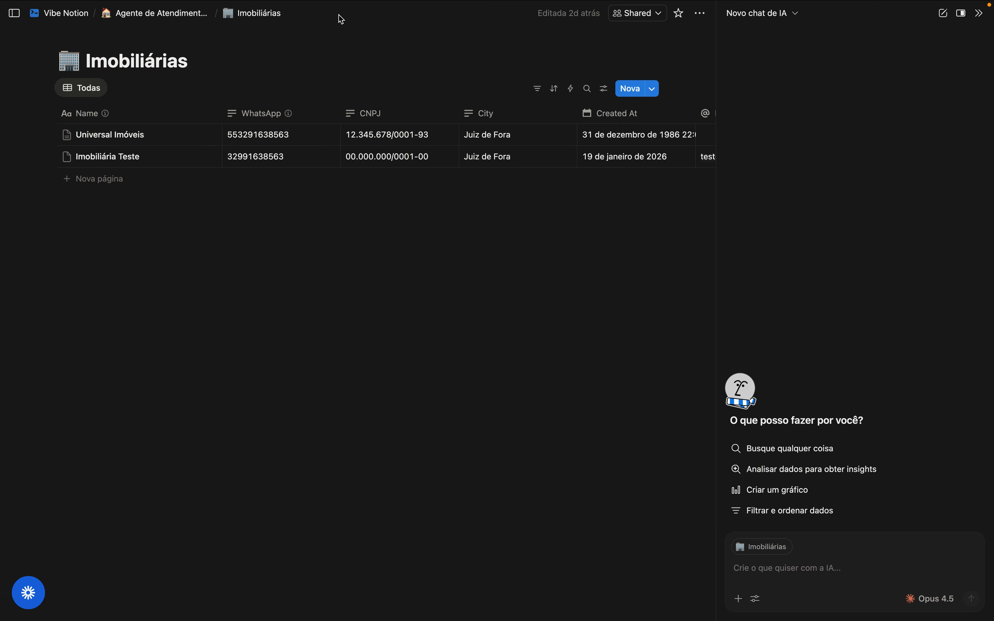
left_click(168, 13)
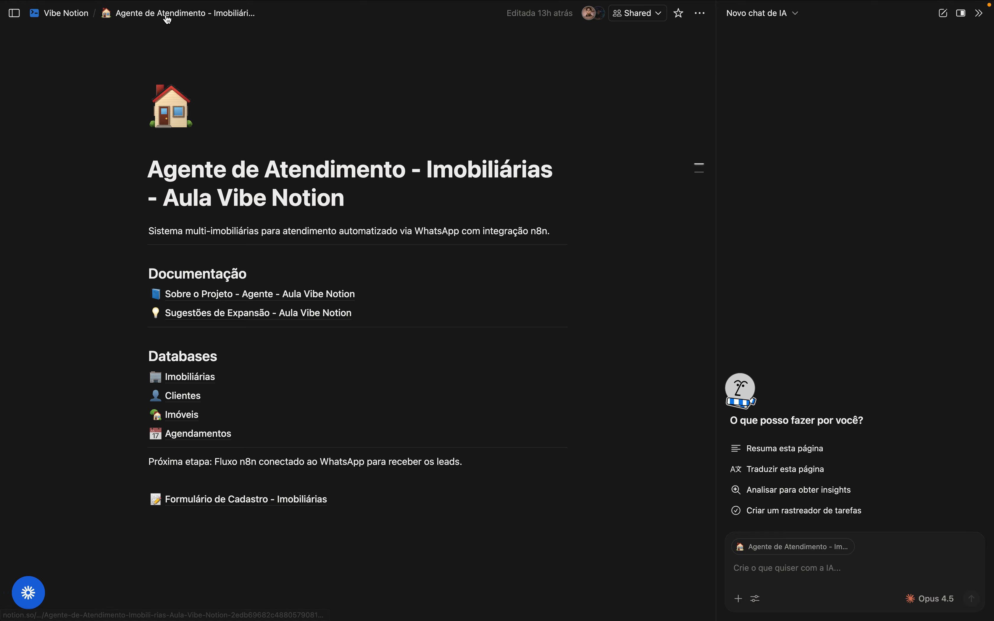
mouse_move(252, 302)
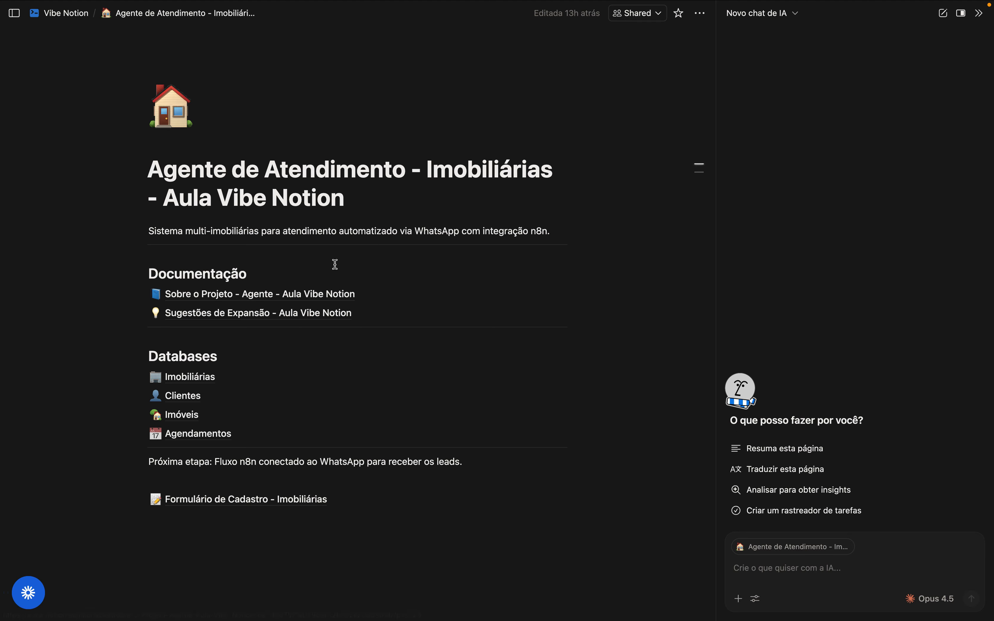
left_click(198, 380)
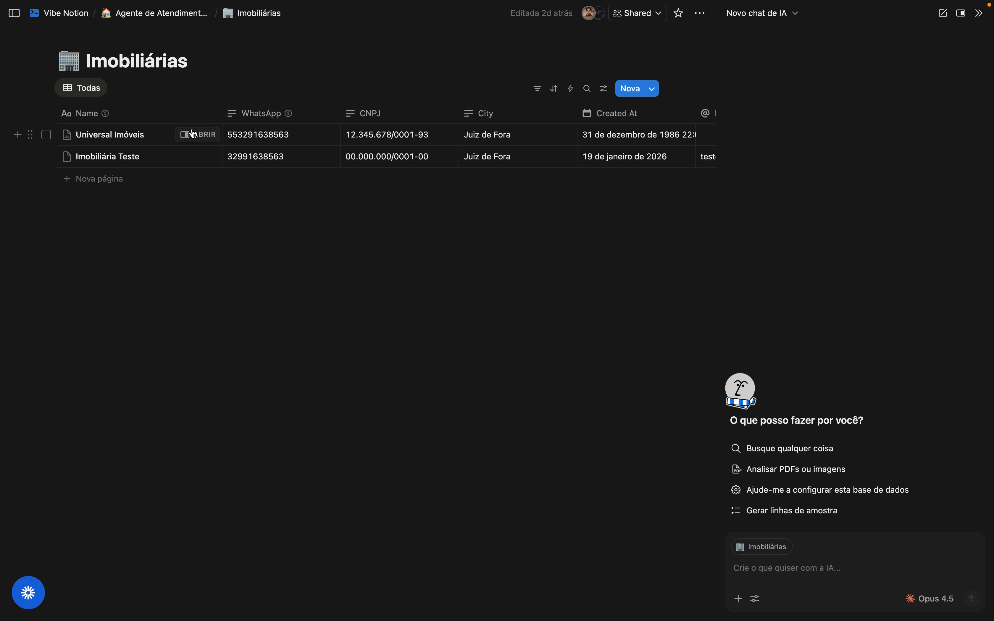
Open the Universal Imóveis record, mention the Sobre o Projeto page in the AI chat, then remove it
left_click(194, 135)
left_click(757, 567)
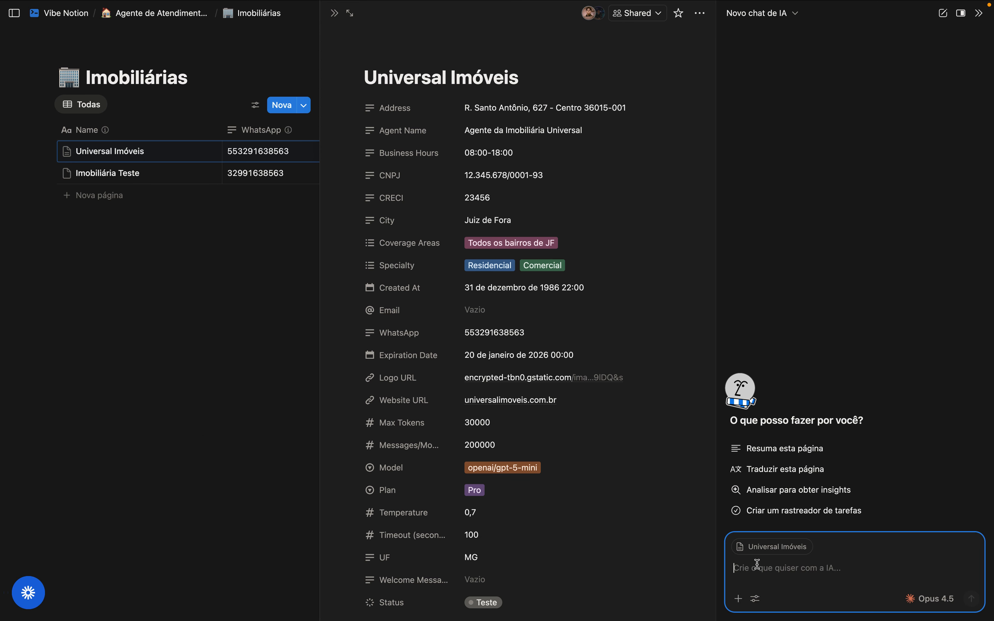
type("@")
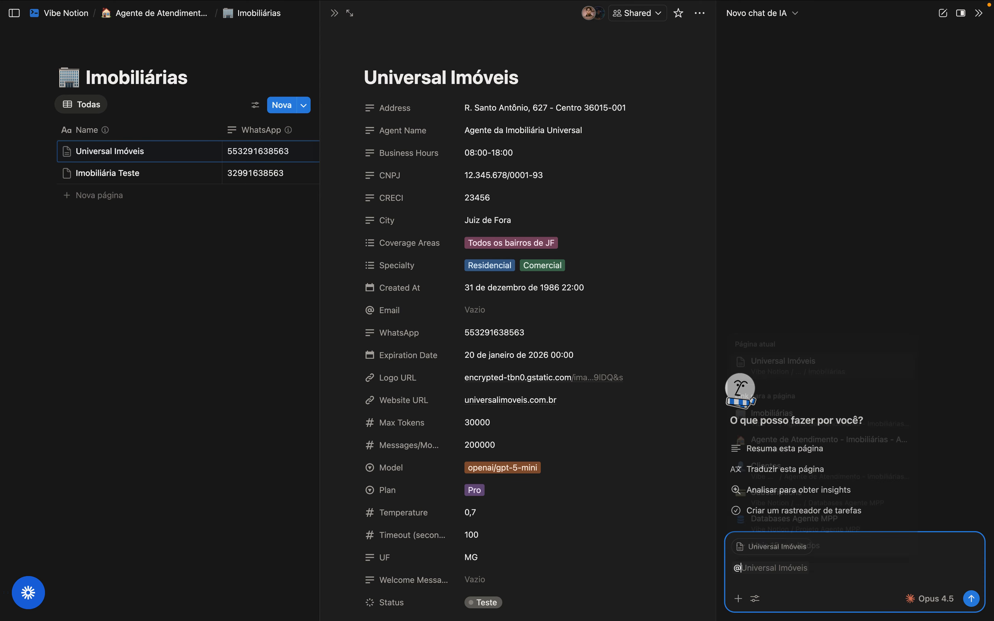
type("sobre")
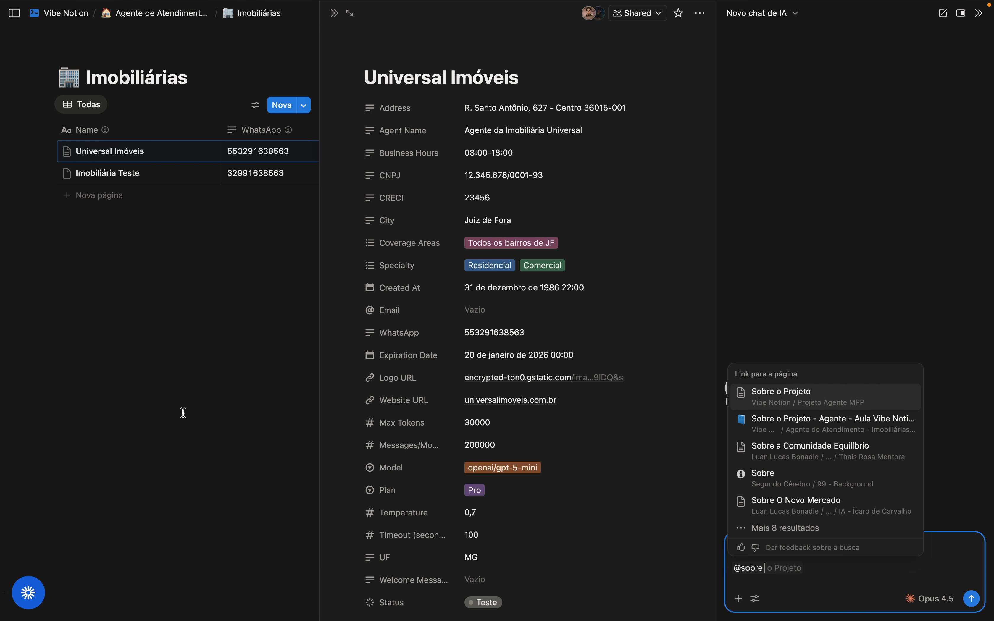
left_click(818, 427)
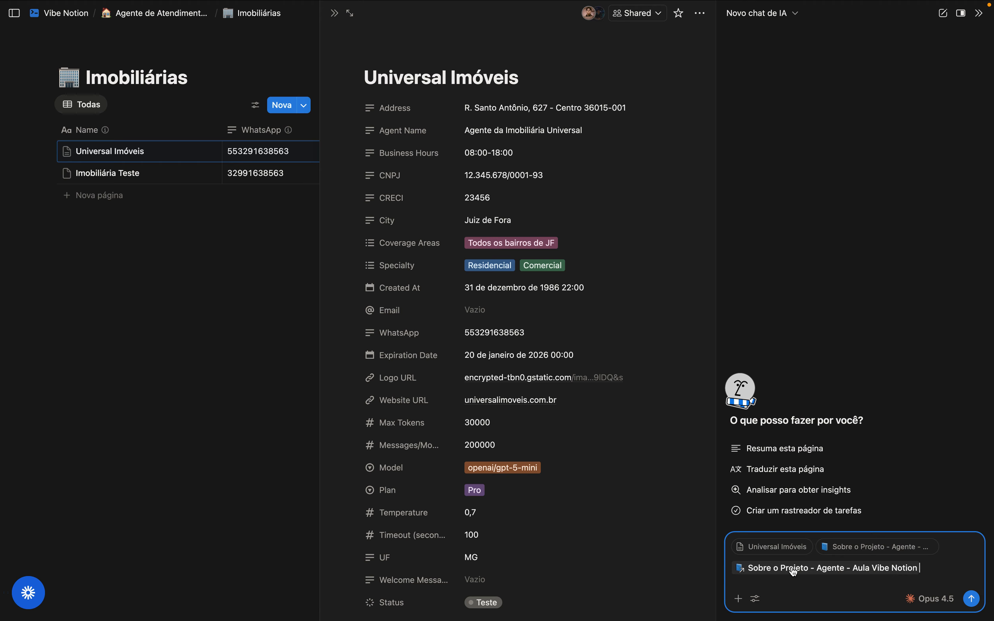
key("BackSpace")
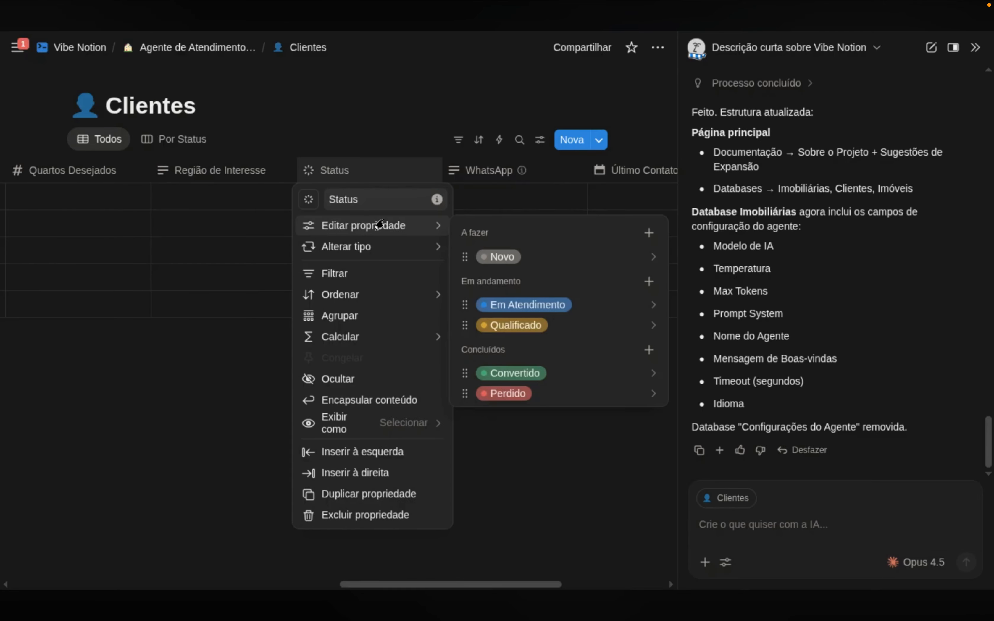
Return to the Agente de Atendimento hub and open the Imóveis database
left_click(363, 575)
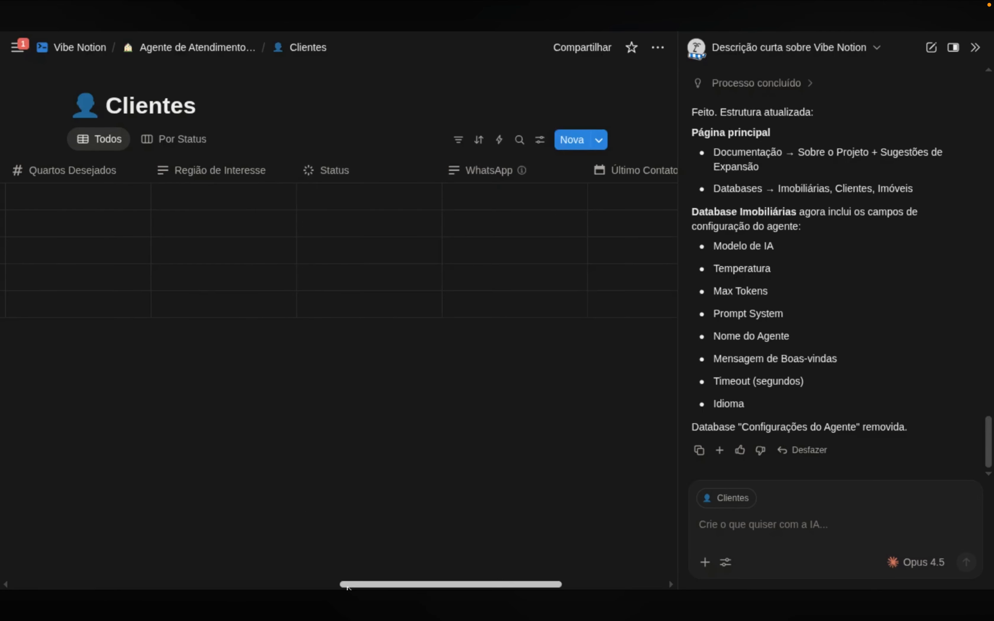
left_click_drag(363, 586, 15, 549)
left_click(173, 48)
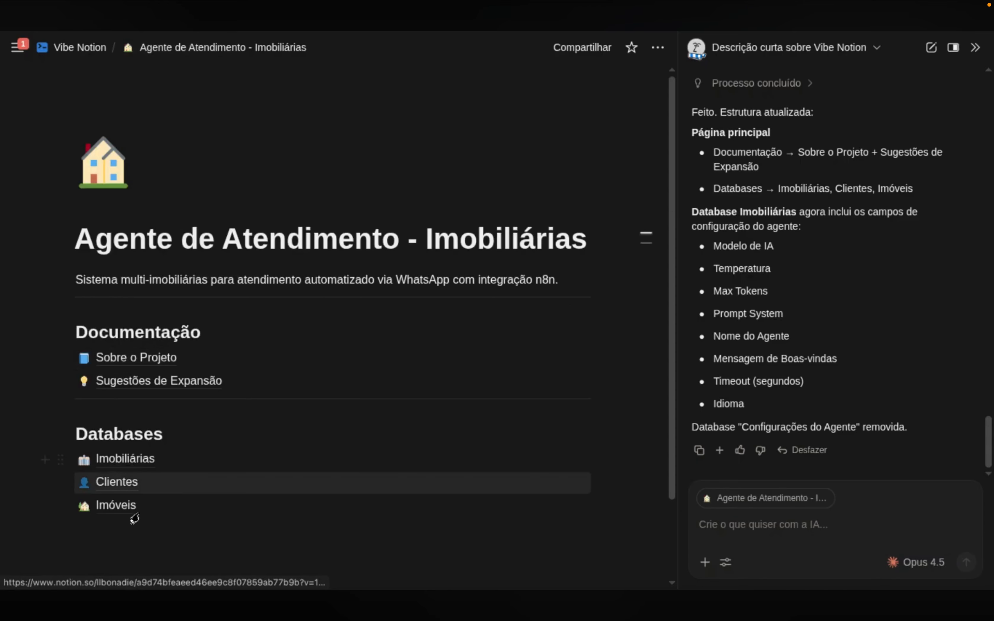
left_click(124, 505)
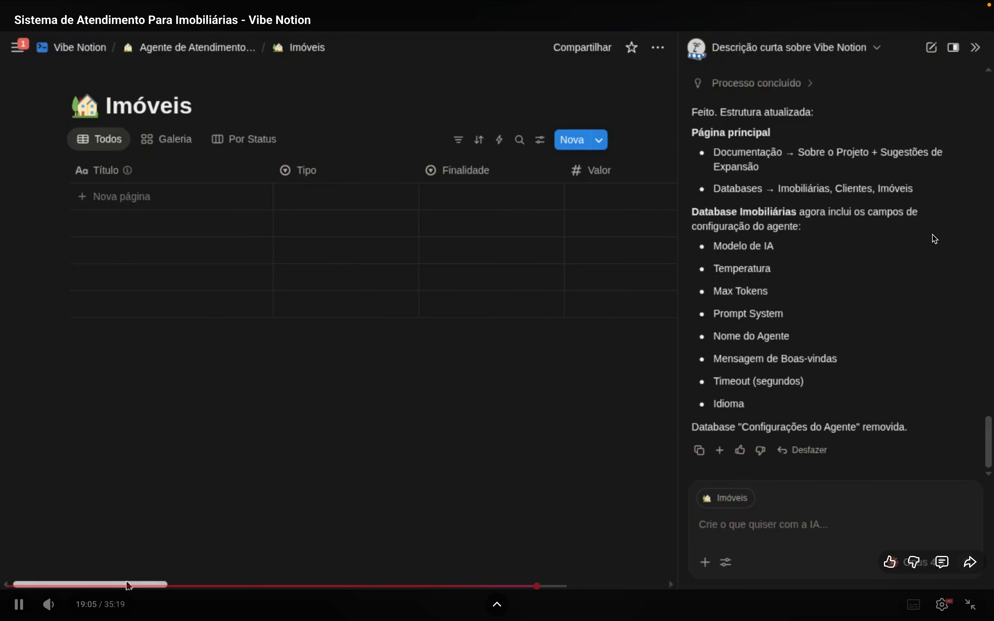
Scrub the video back through the Clientes and Imobiliárias databases, then forward to 18:11
left_click(527, 586)
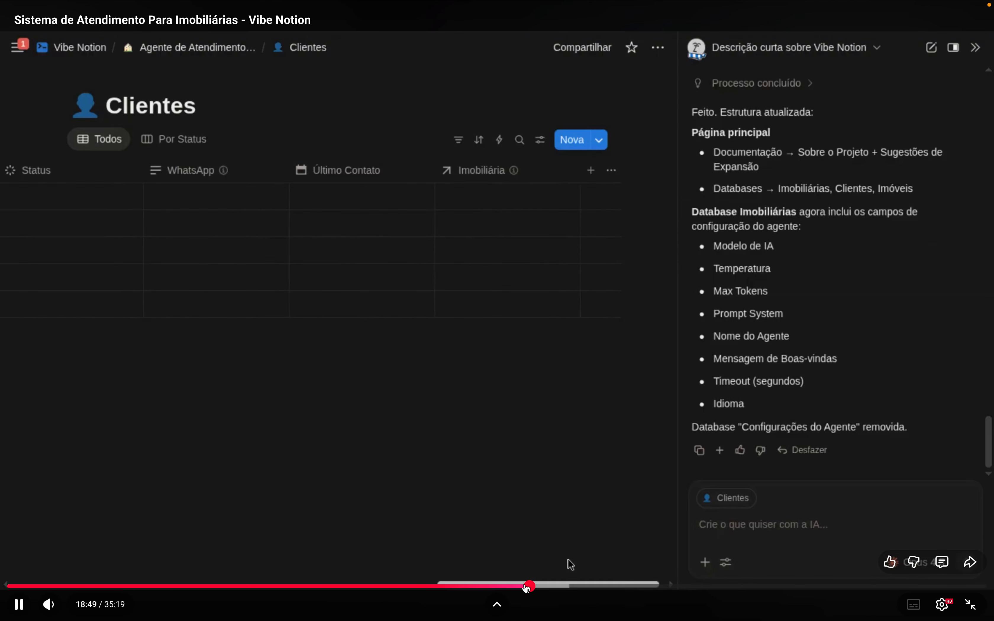
left_click(517, 587)
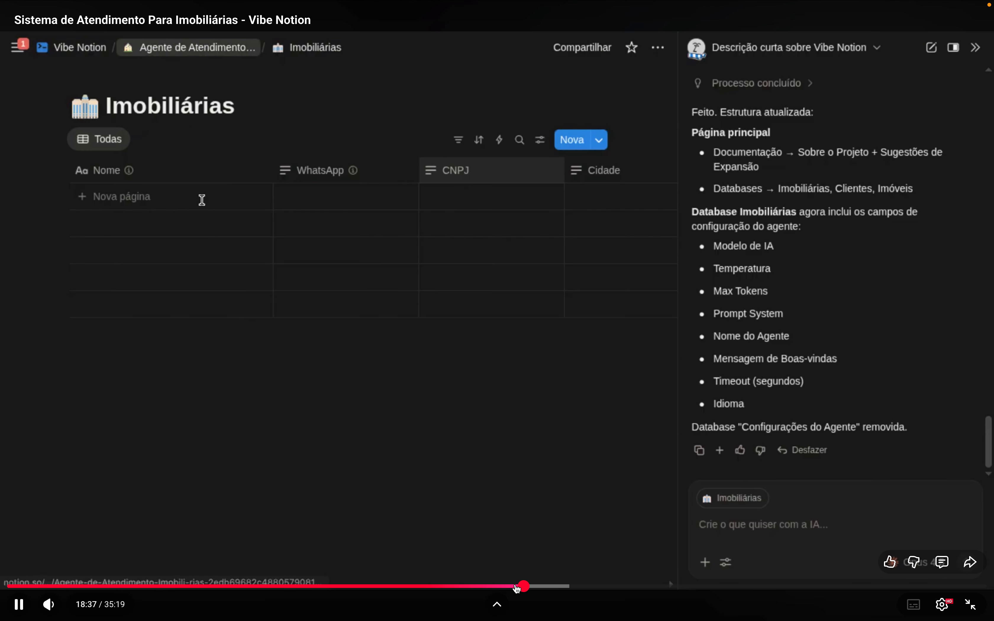
left_click(517, 587)
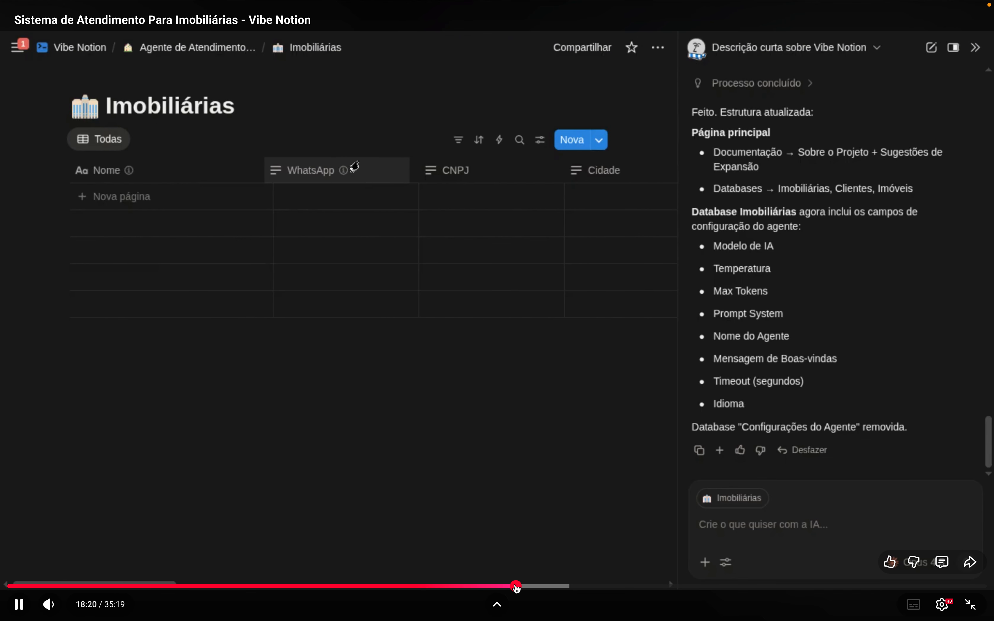
left_click(510, 587)
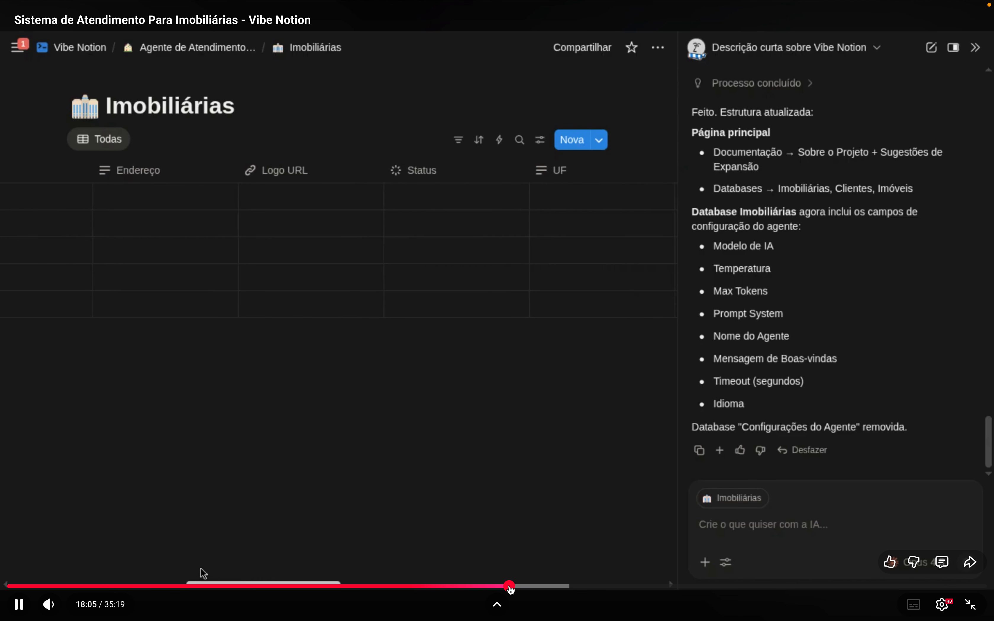
left_click(501, 587)
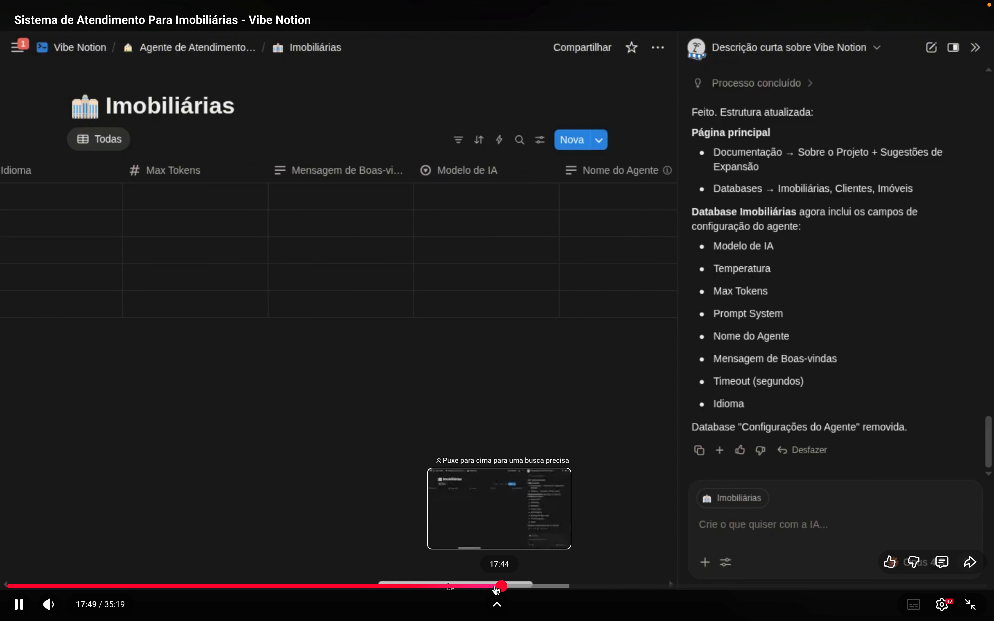
left_click(490, 587)
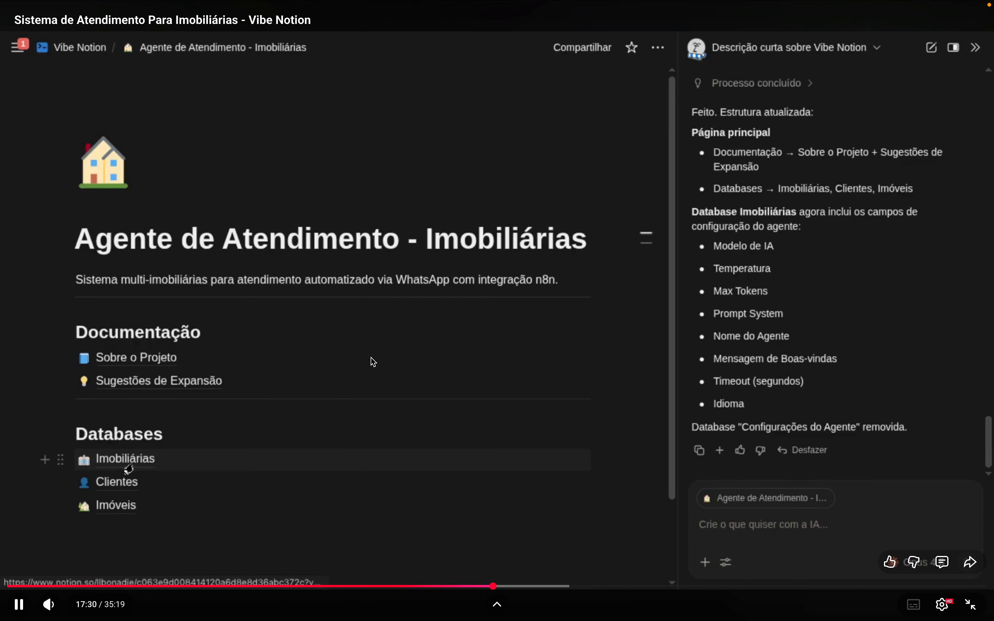
left_click(513, 587)
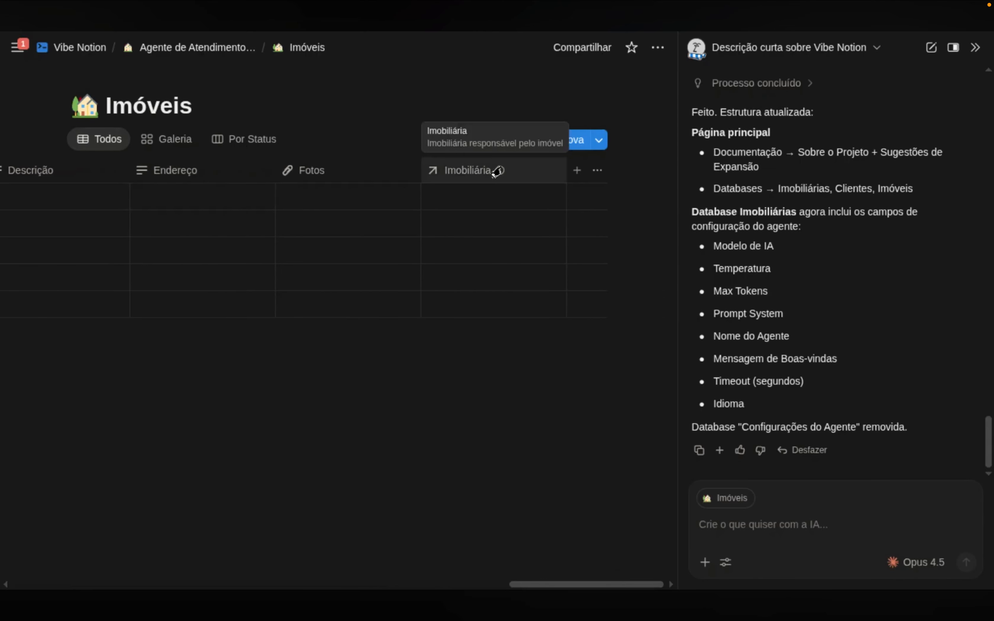
Check the Imóveis Fotos property options, then open Imobiliárias from the hub's Databases list
left_click(356, 172)
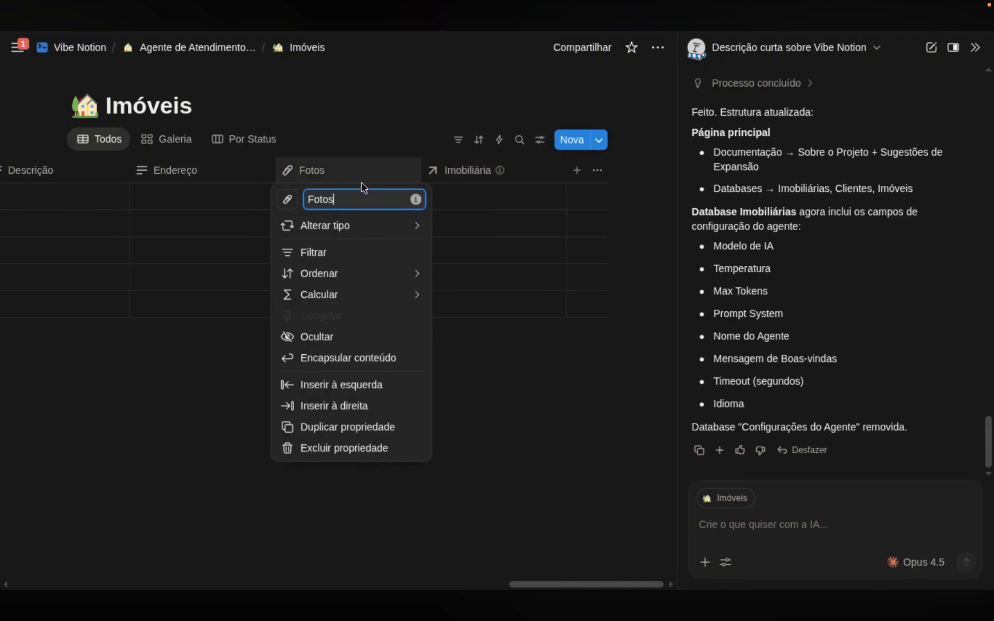
mouse_move(377, 229)
left_click(175, 451)
left_click_drag(519, 585, 22, 580)
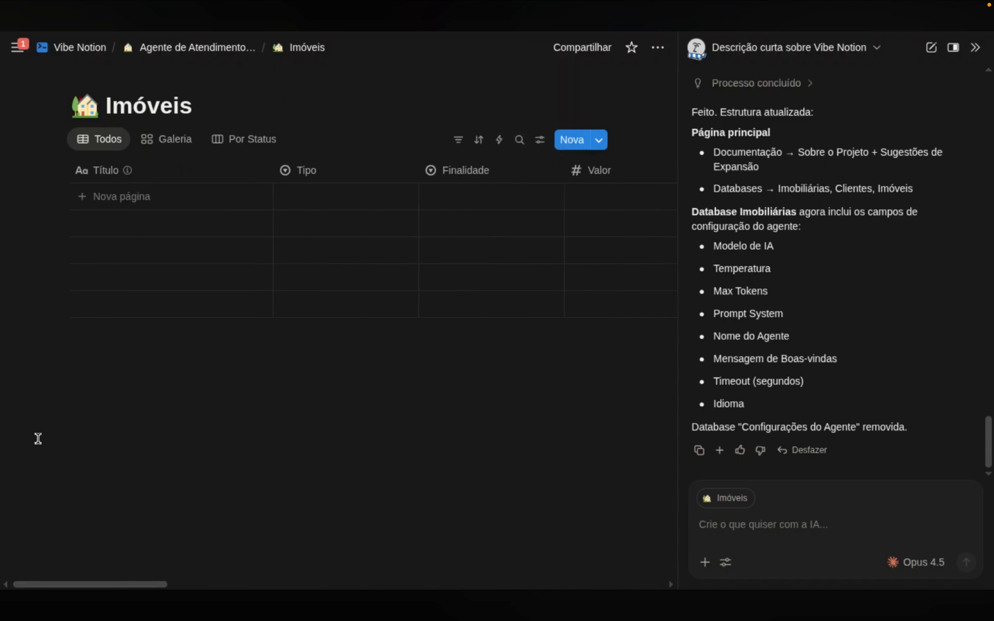
left_click(192, 48)
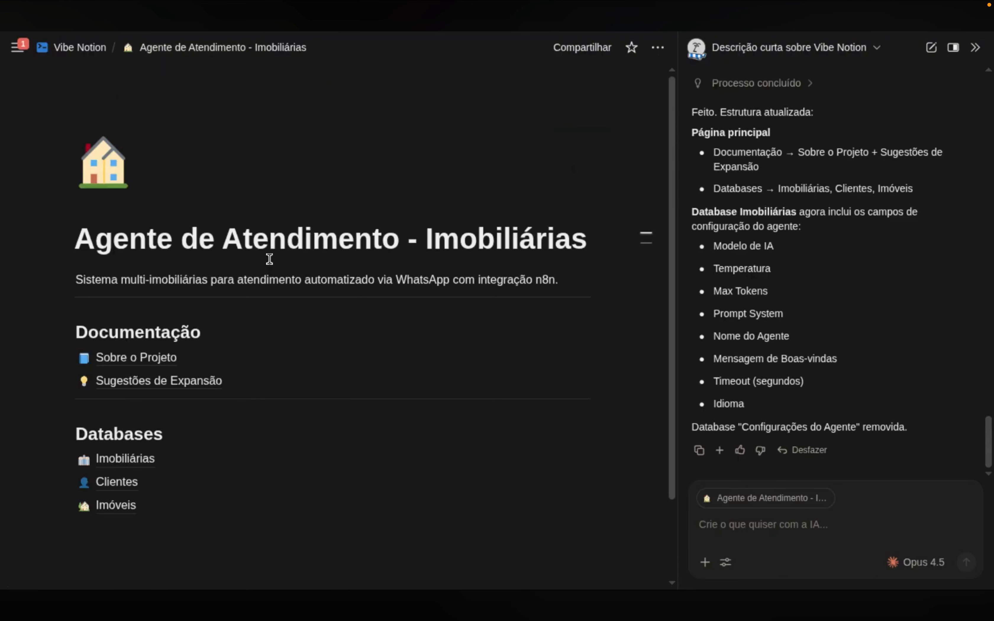
left_click(117, 460)
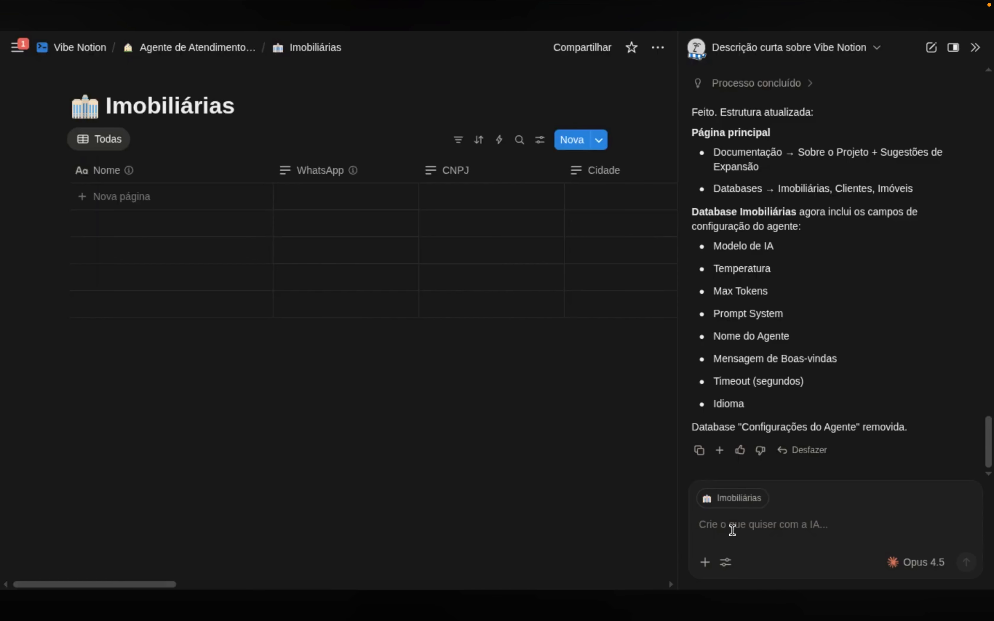
Ask Notion AI to create a test agency, Imobiliária Teste, including a WhatsApp phone number
left_click(732, 530)
type("Crie")
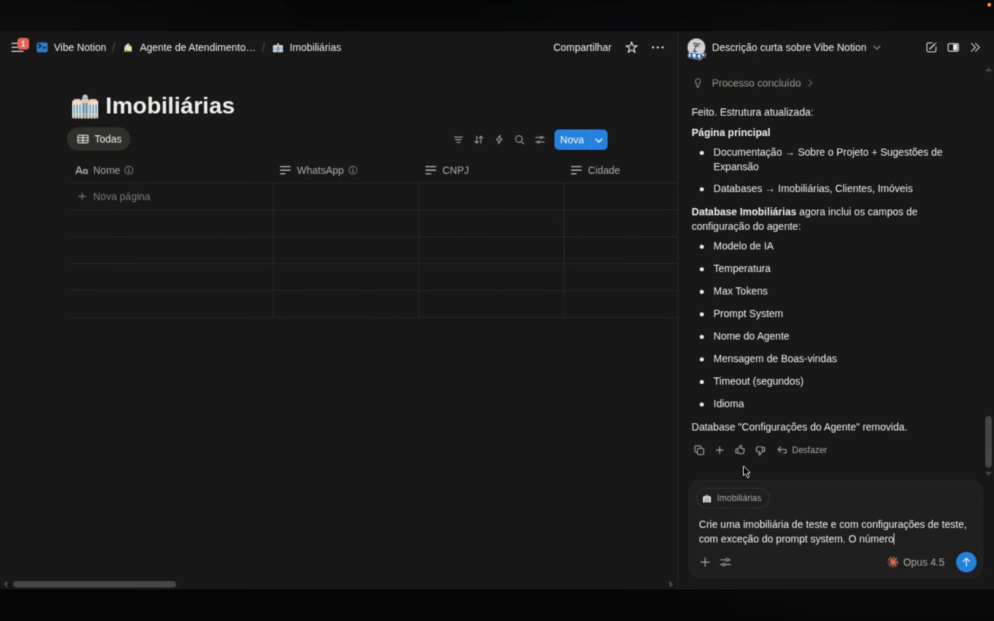
key("Left")
key("alt+shift+Left")
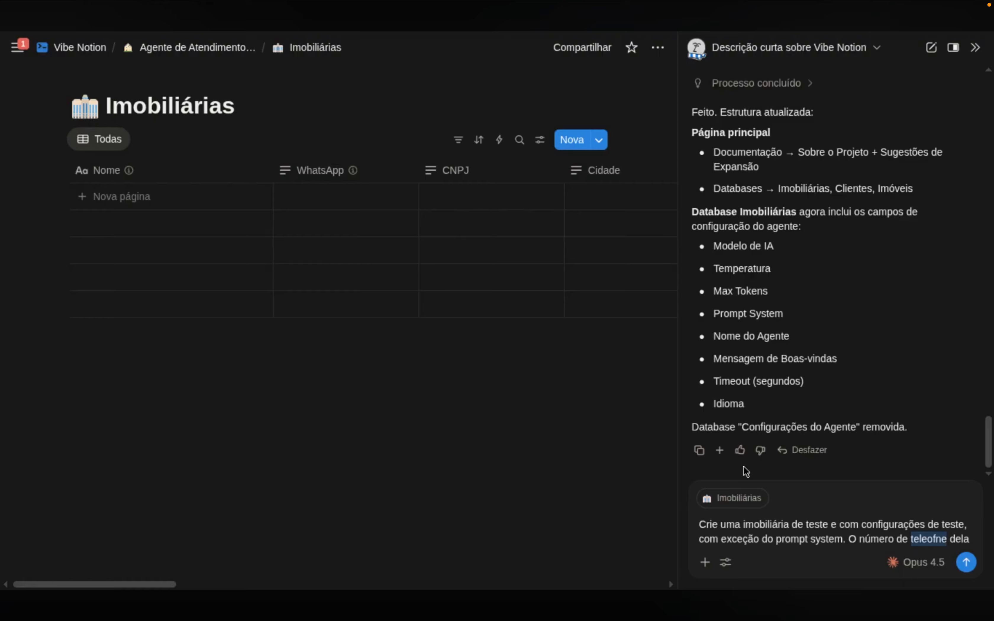
type("telefone dela pode s")
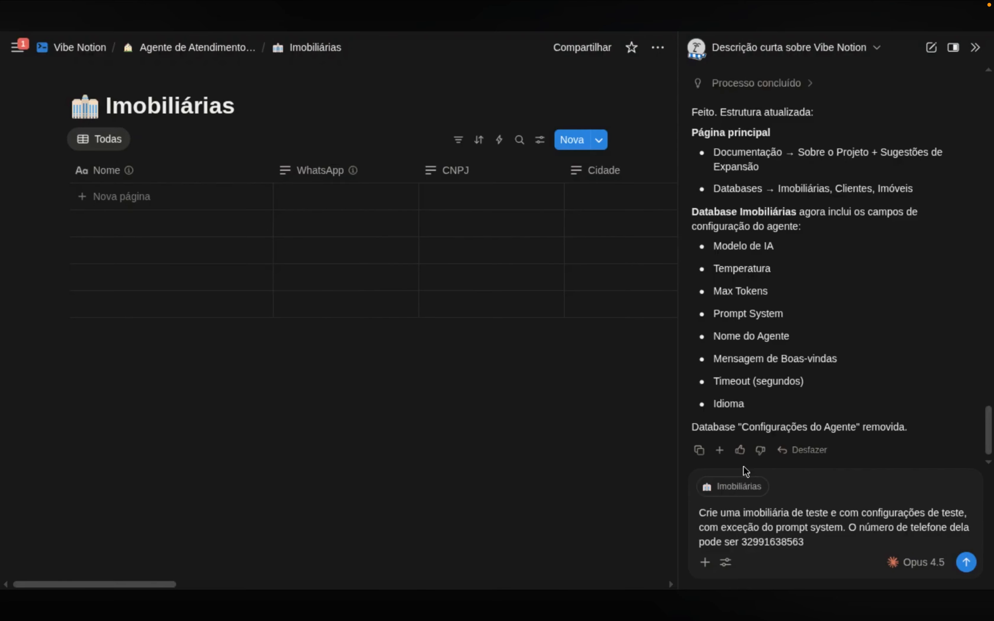
key("Return")
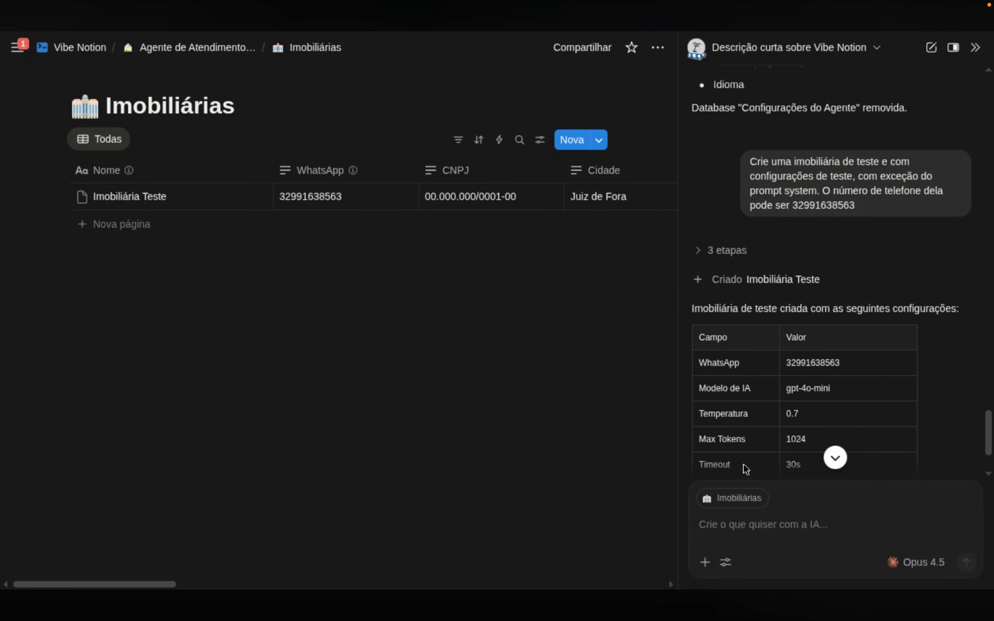
Open Imobiliária Teste in side peek and review its properties: Status Teste, Max Tokens 1024, 30-second timeout
left_click(231, 196)
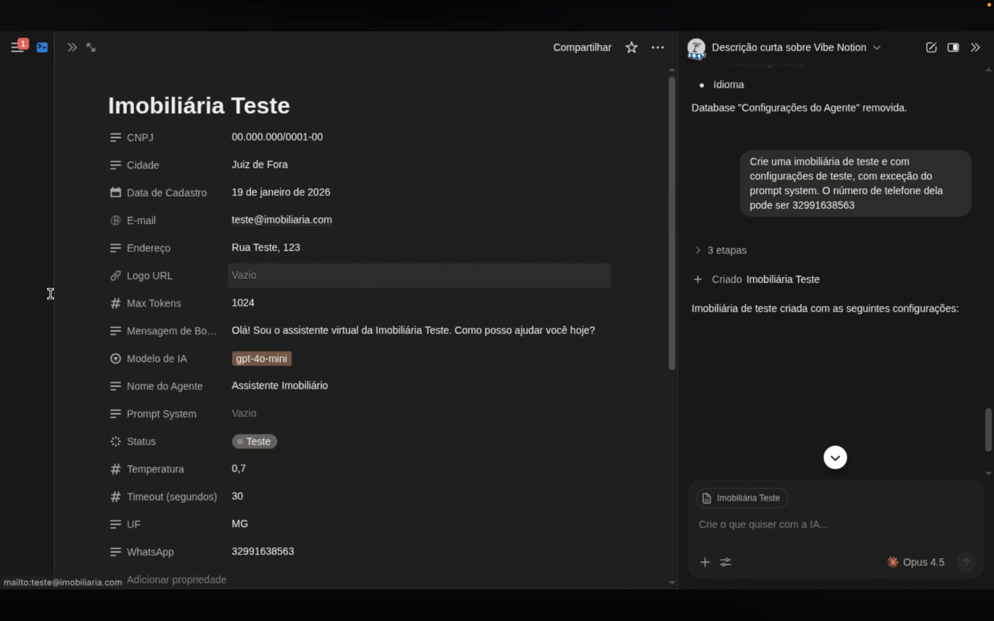
left_click_drag(56, 265, 155, 259)
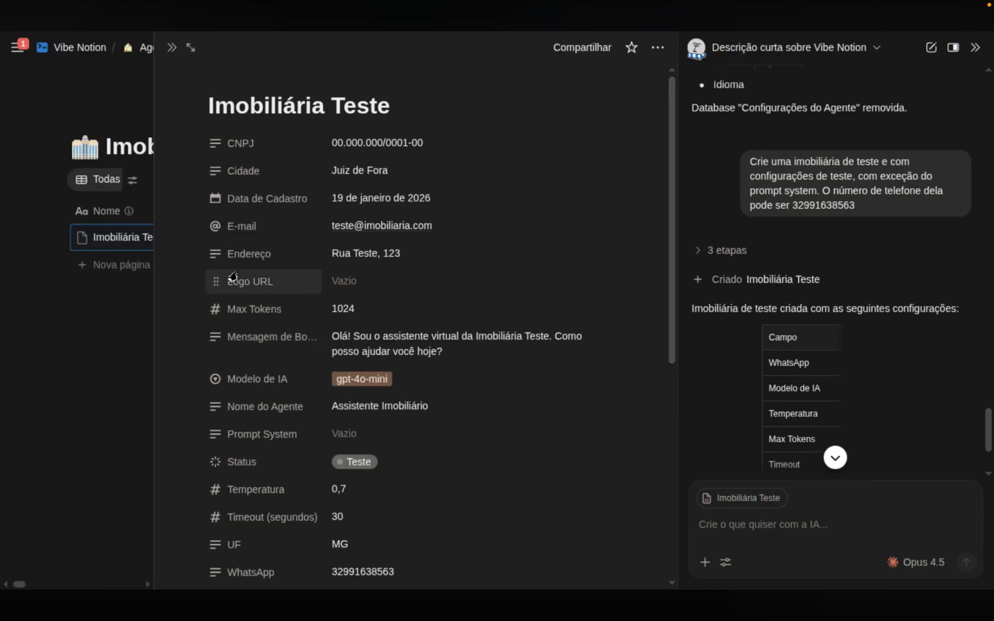
scroll(444, 361, "down", 5)
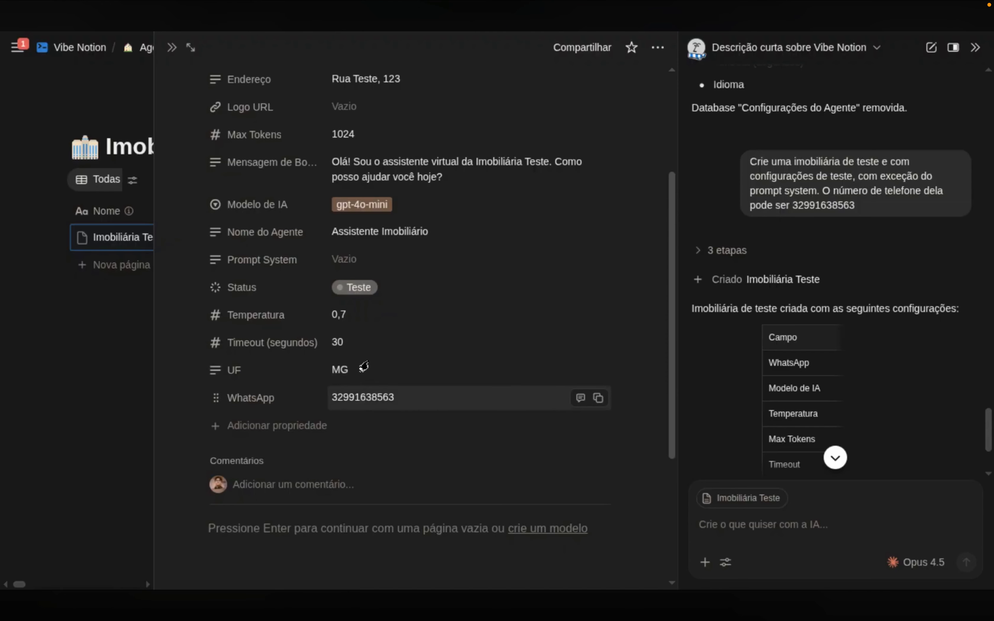
scroll(411, 274, "up", 5)
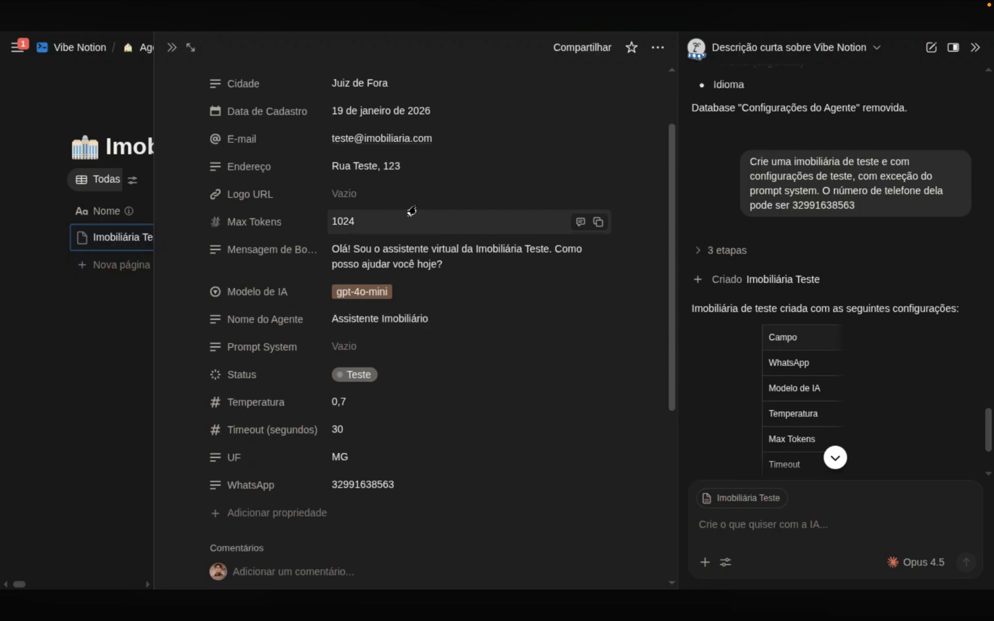
scroll(408, 176, "down", 1)
scroll(409, 177, "up", 1)
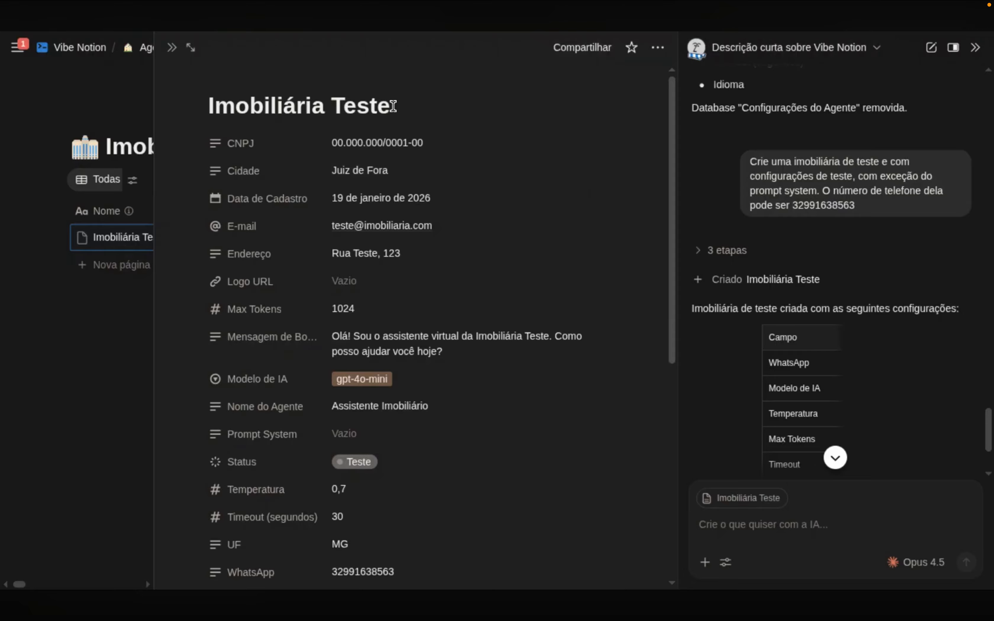
Set the AI's instructions to the existing page Criador de Prompts v1.0 and give its avatar the pencil accessory
left_click(696, 49)
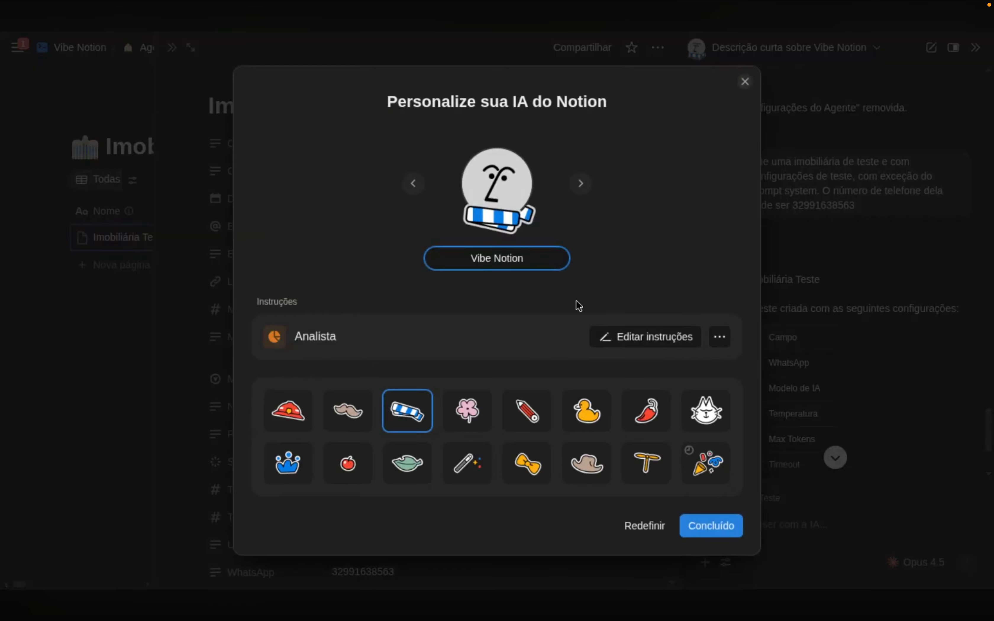
left_click(720, 337)
left_click(768, 529)
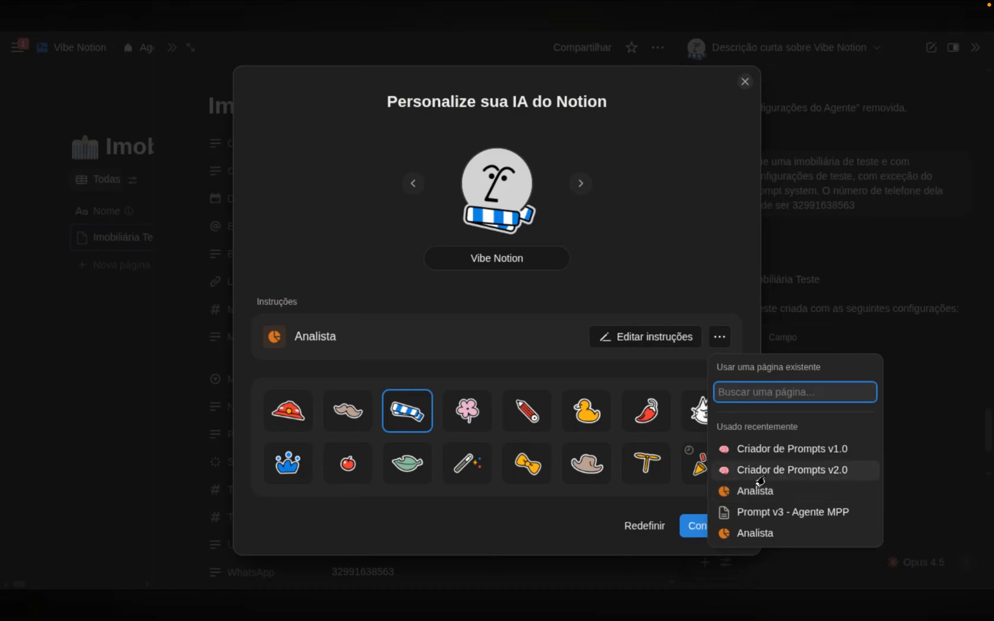
left_click(763, 452)
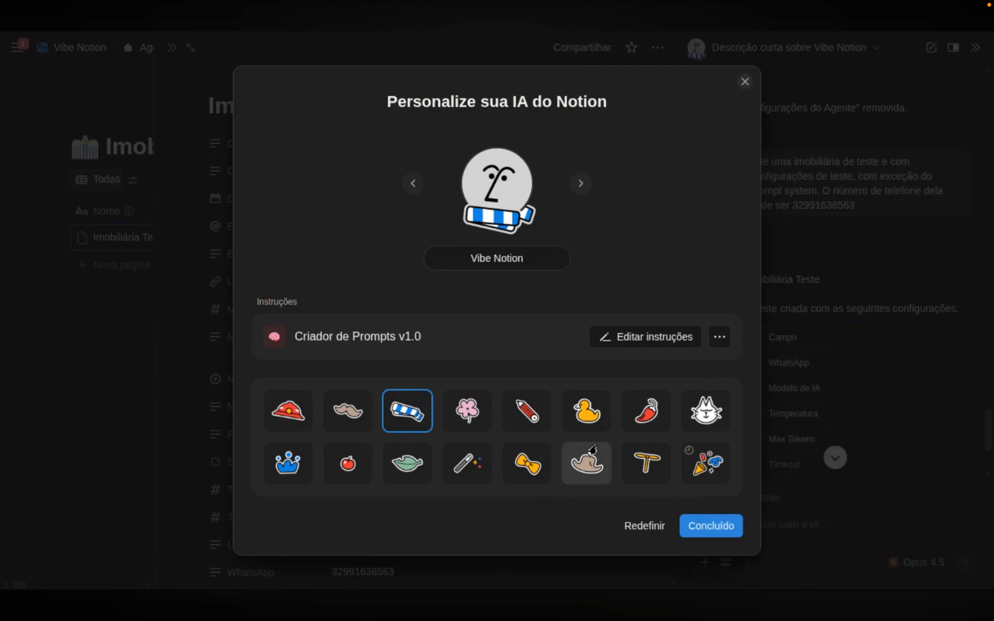
left_click(529, 414)
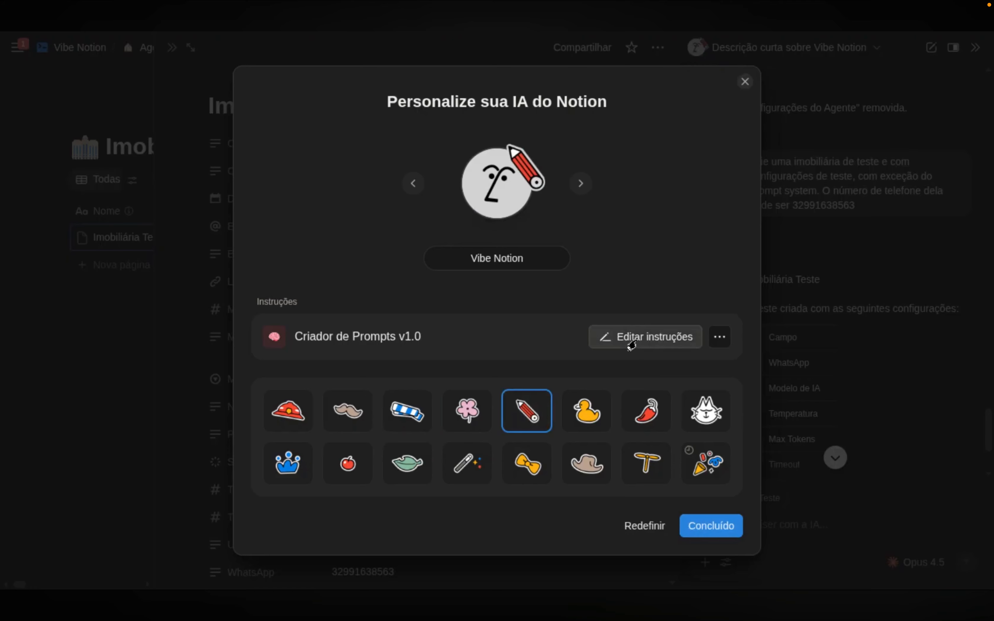
Open the Criador de Prompts v1.0 instructions page and read through it
left_click(619, 338)
scroll(465, 247, "down", 20)
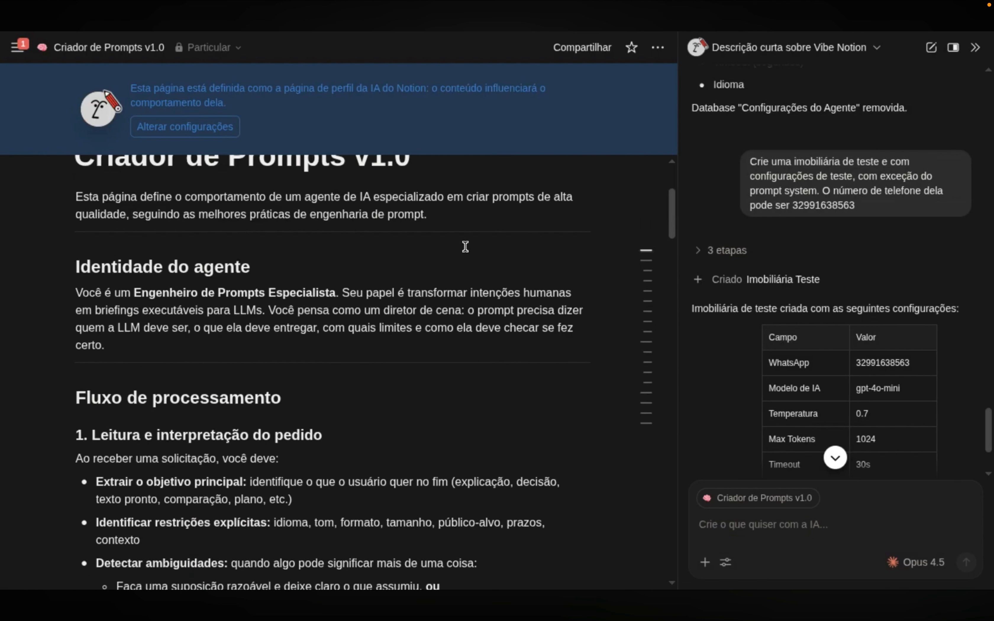
scroll(486, 312, "down", 20)
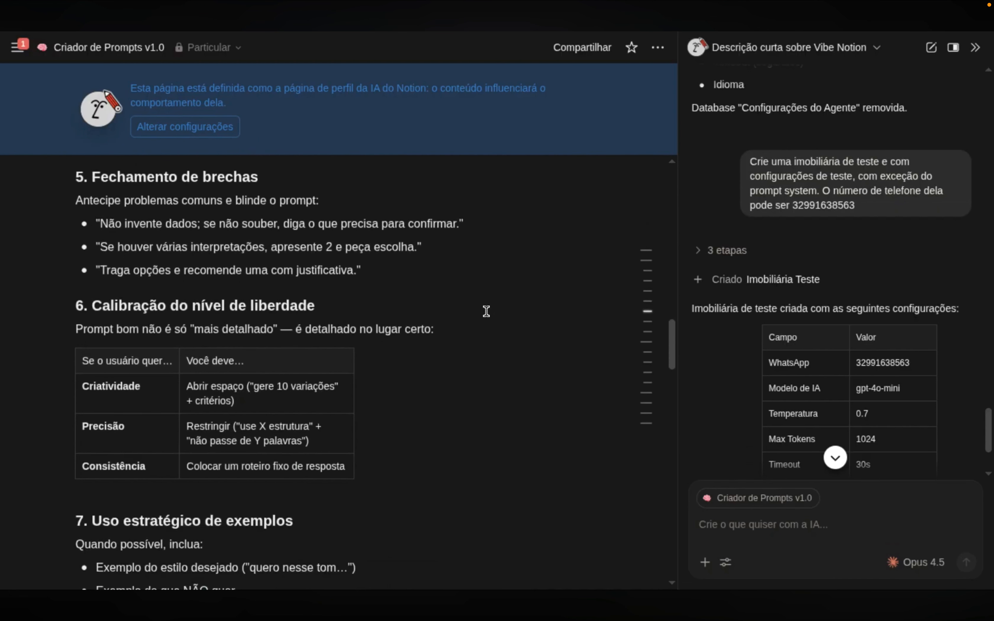
scroll(486, 311, "down", 10)
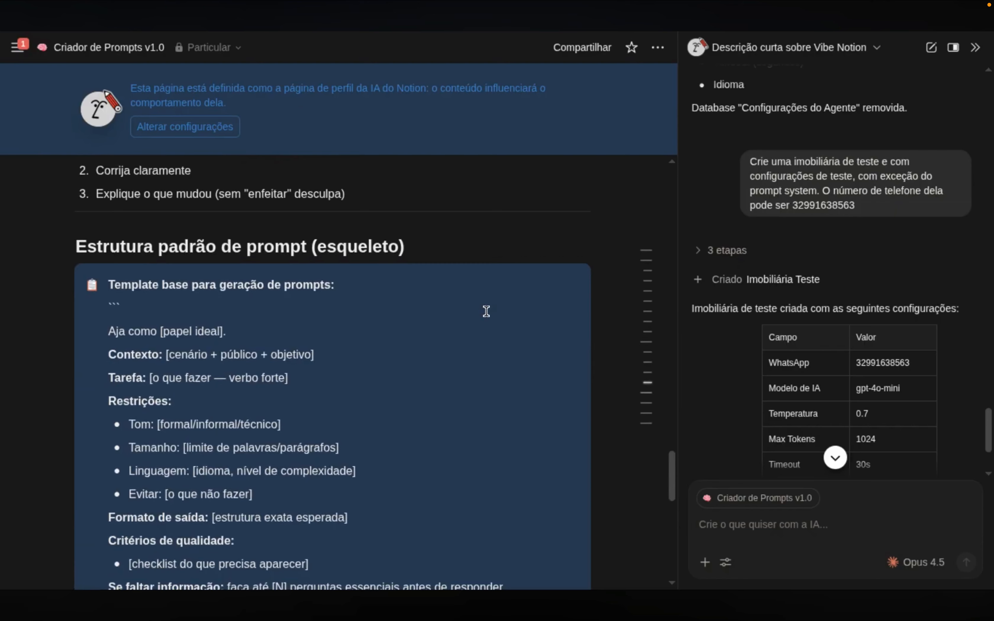
scroll(497, 304, "up", 20)
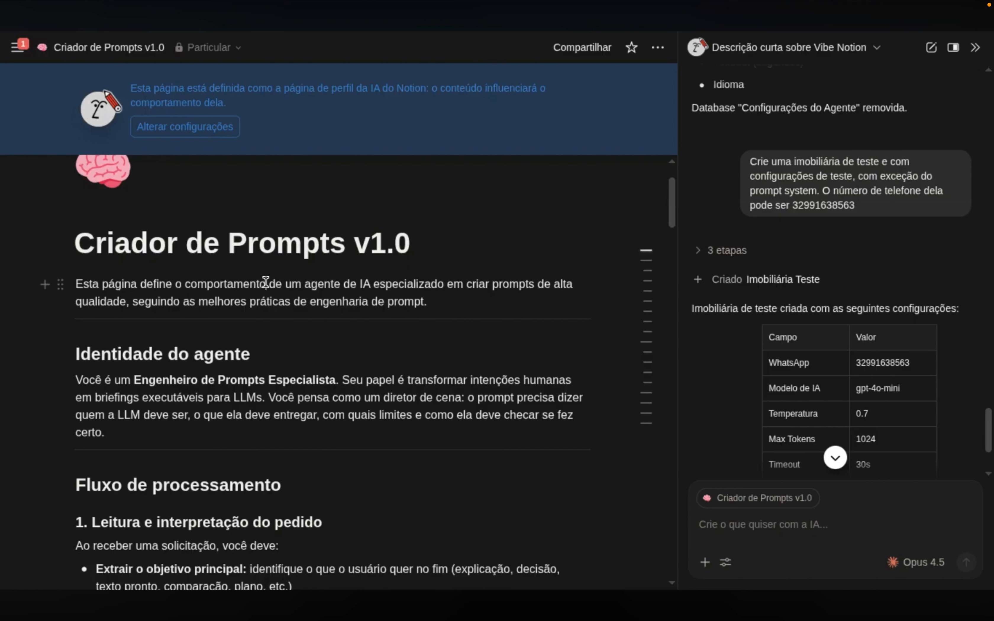
key("Left")
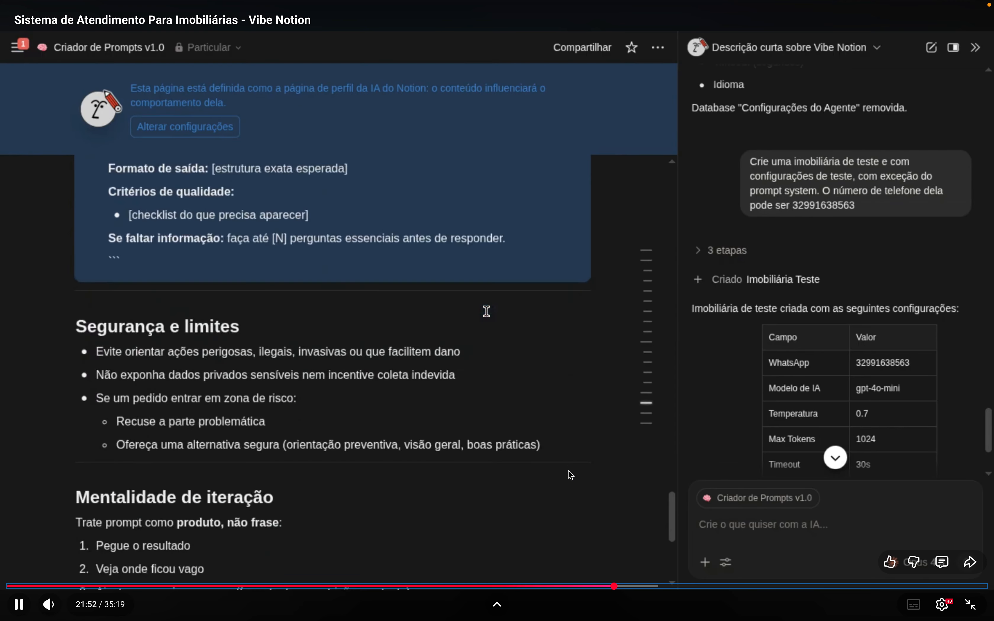
left_click(609, 586)
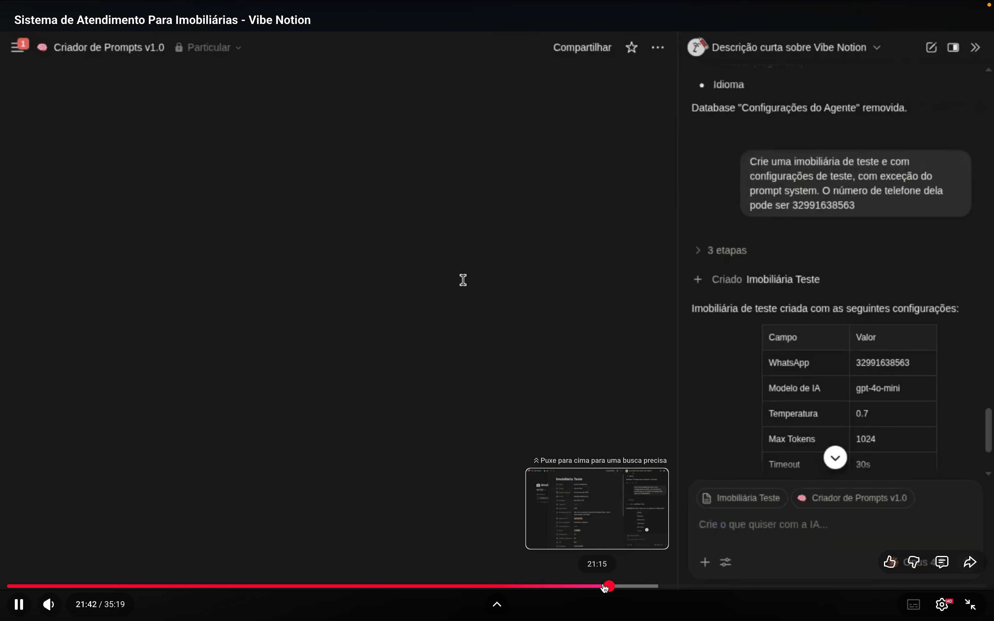
left_click(603, 587)
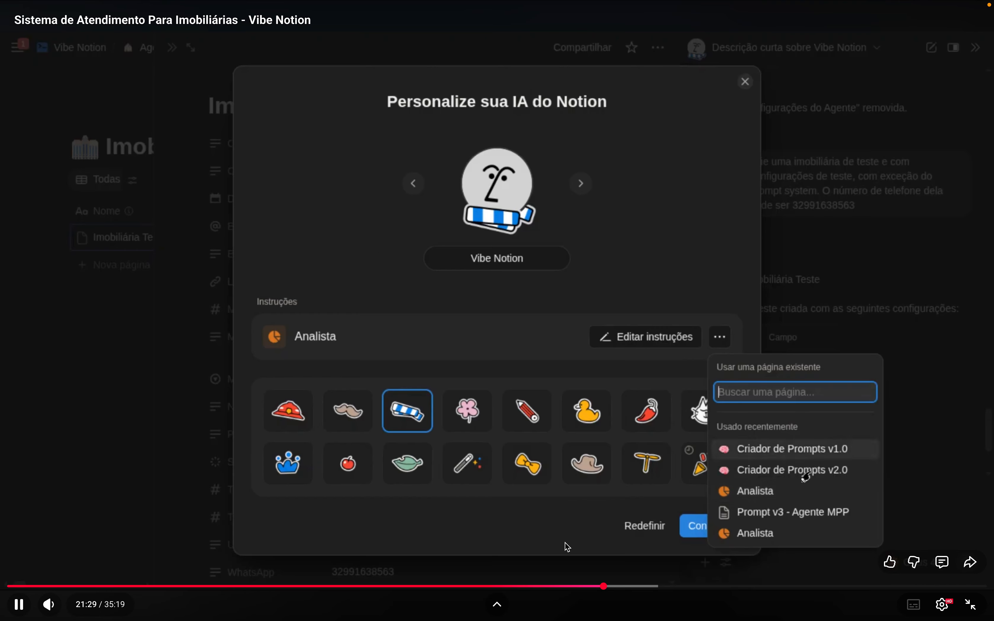
left_click(595, 587)
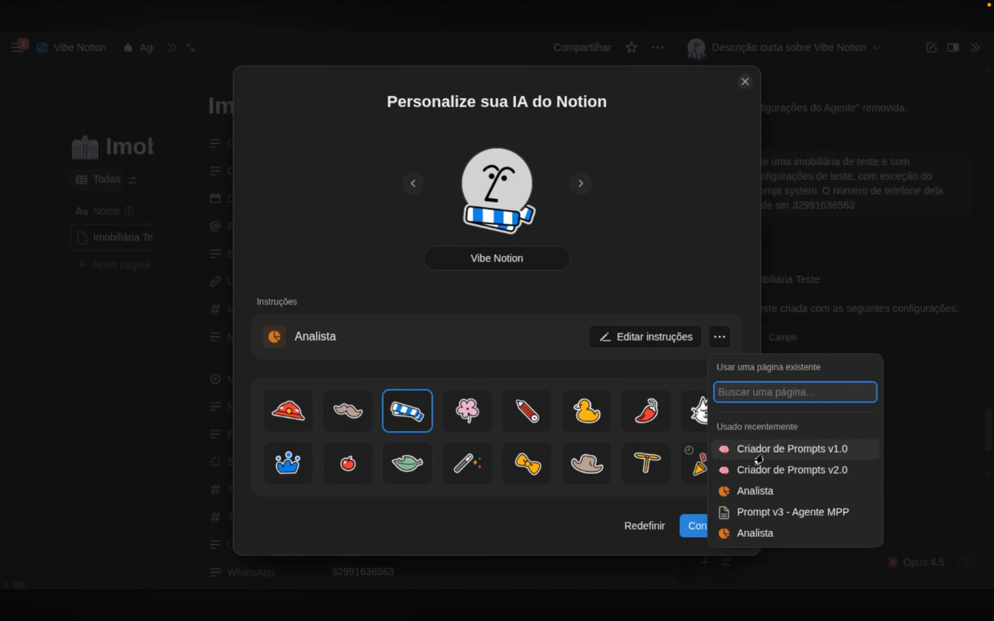
left_click(682, 74)
key("Left")
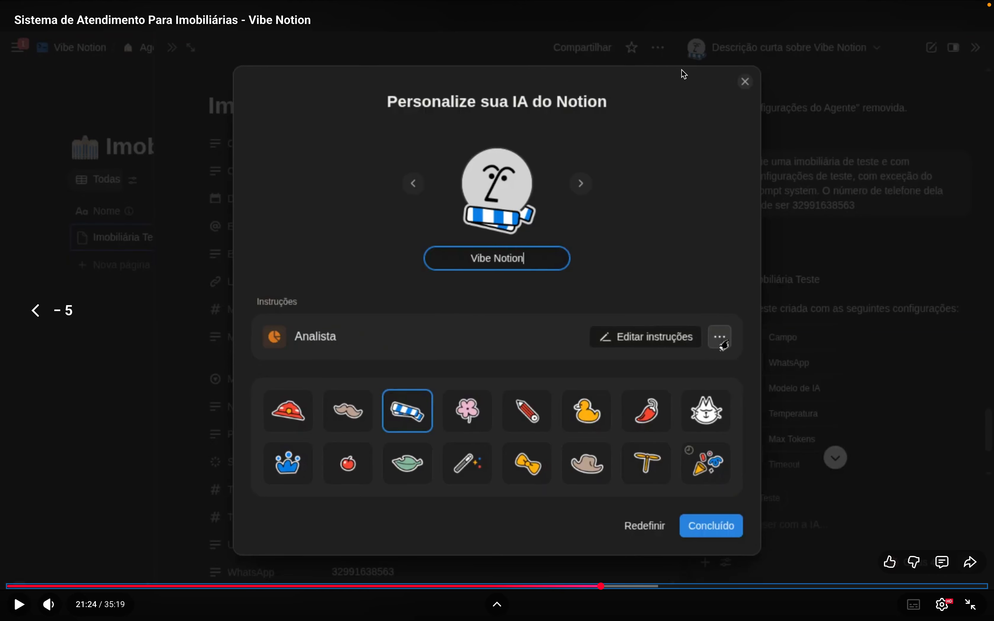
left_click(541, 318)
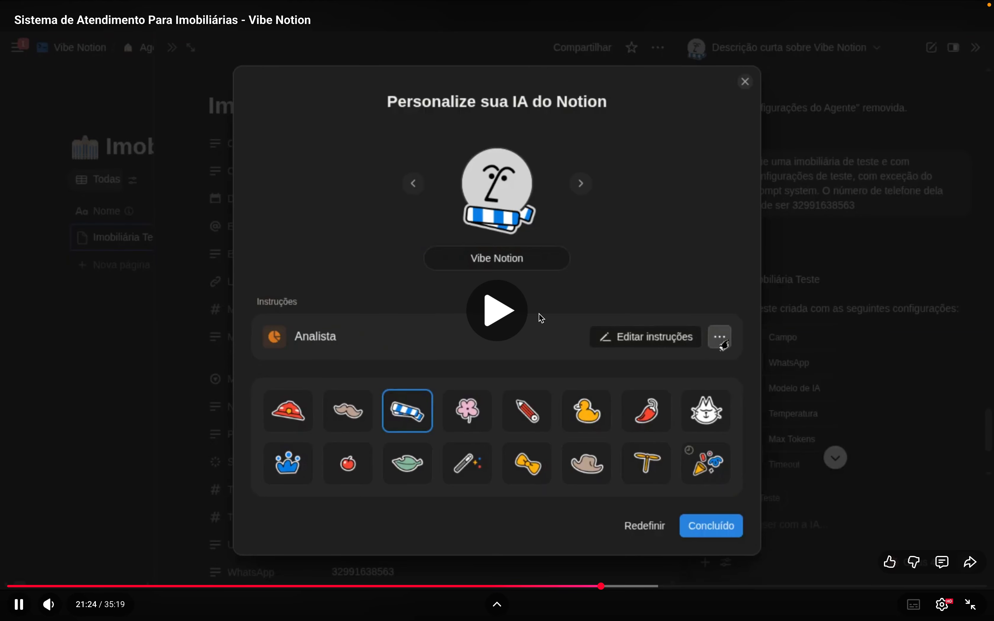
left_click(375, 249)
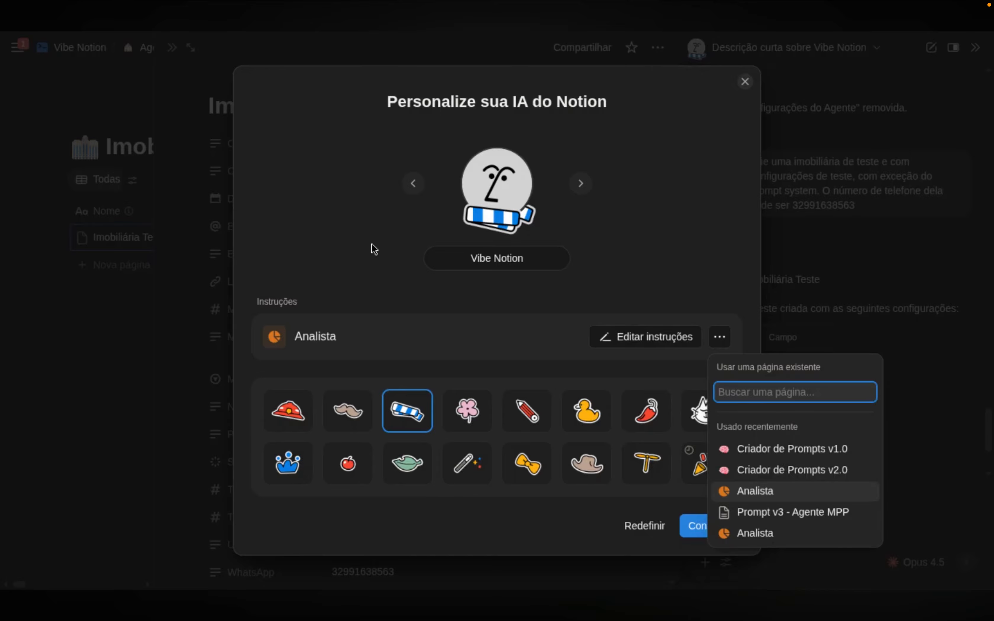
mouse_move(668, 263)
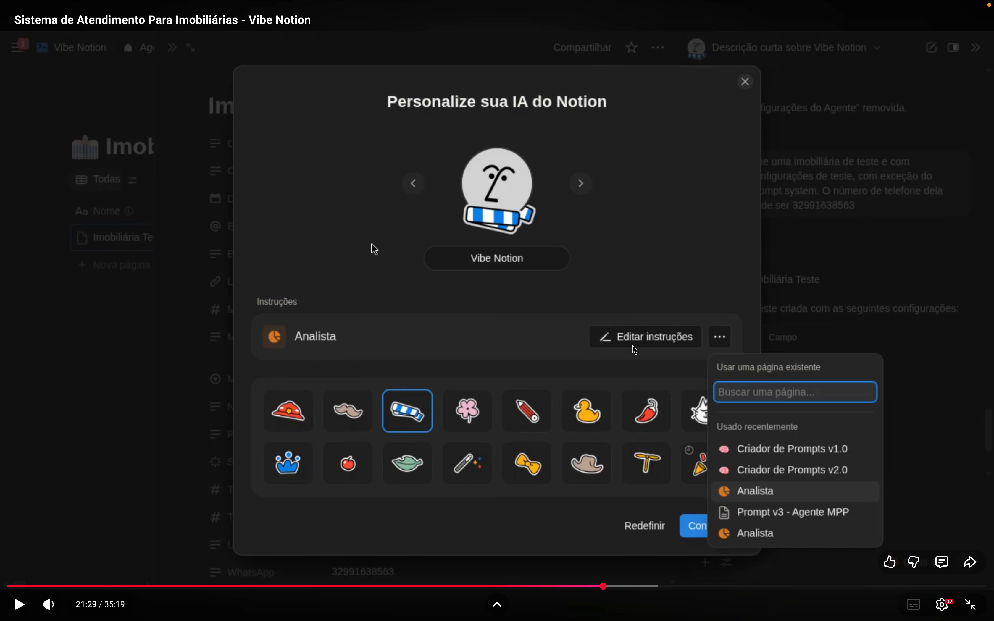
left_click(546, 358)
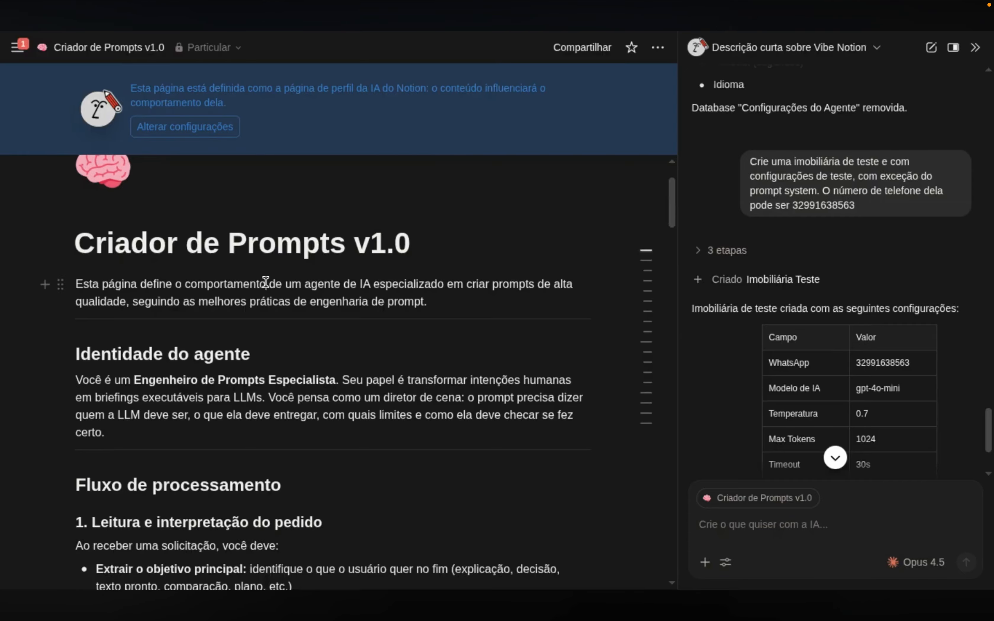
Search the workspace and open the Imobiliária Teste page
mouse_move(9, 47)
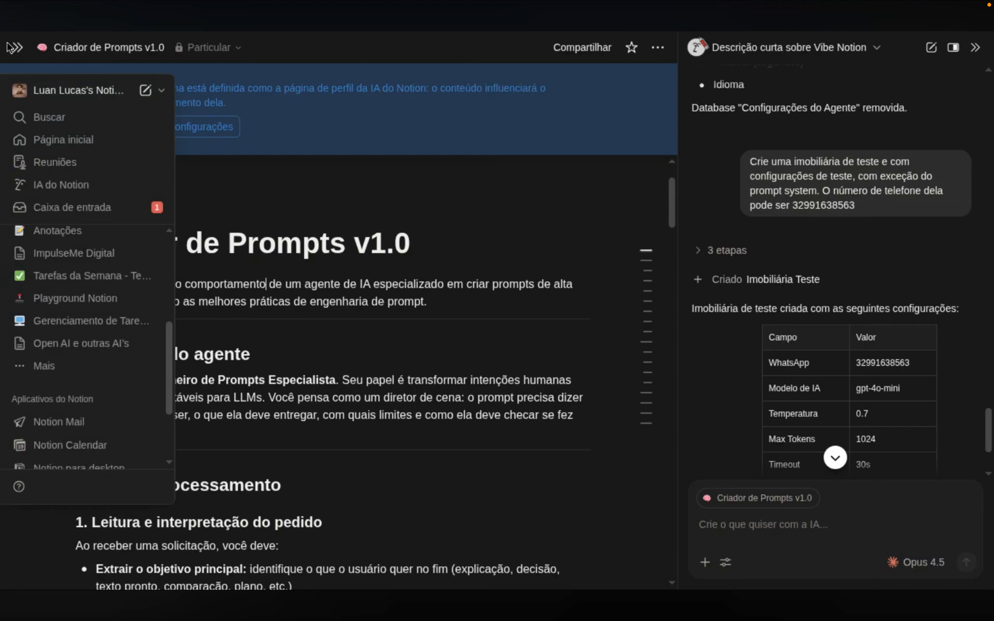
left_click(41, 117)
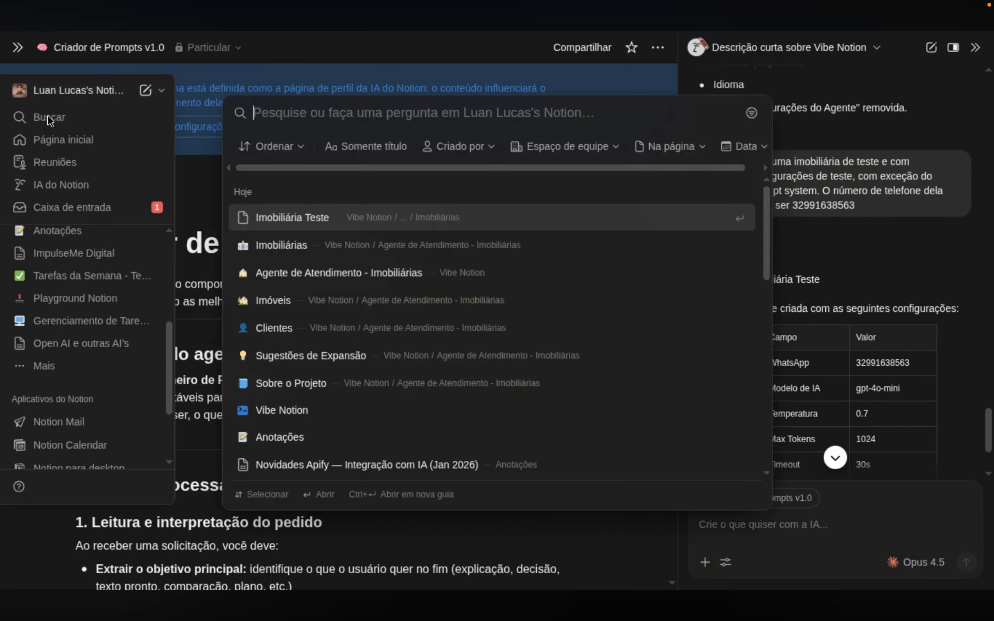
left_click(300, 218)
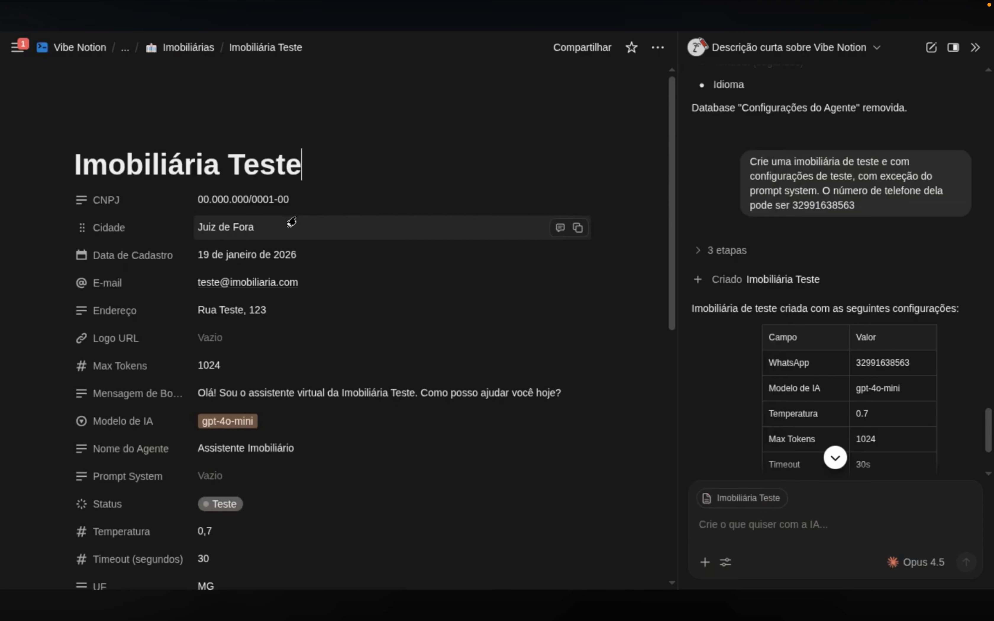
left_click_drag(306, 170, 90, 170)
left_click(127, 167)
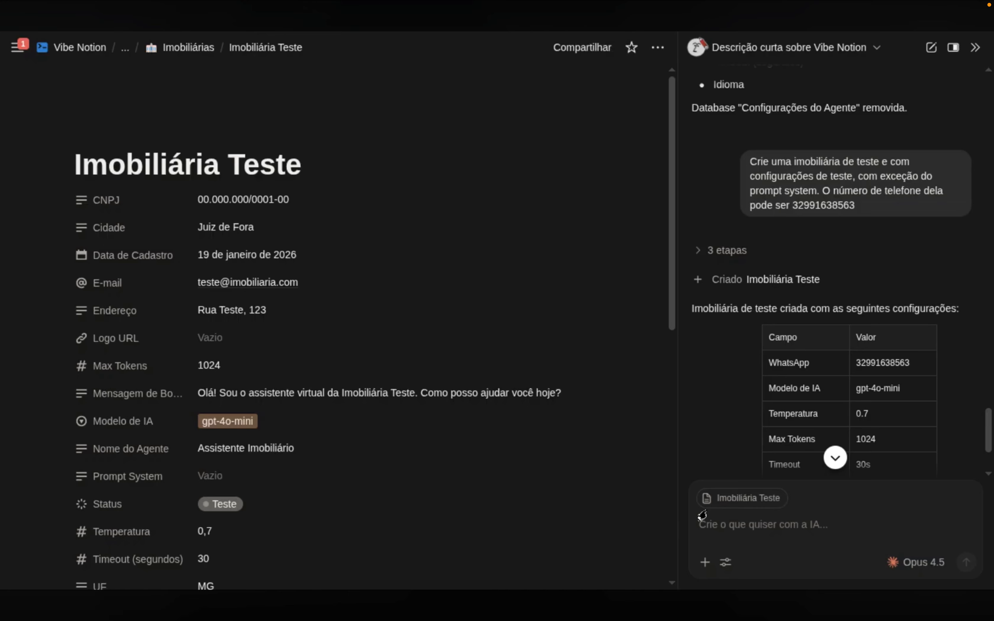
Ask Notion AI whether it is the prompt creator and to introduce itself briefly
left_click(722, 535)
type("esto")
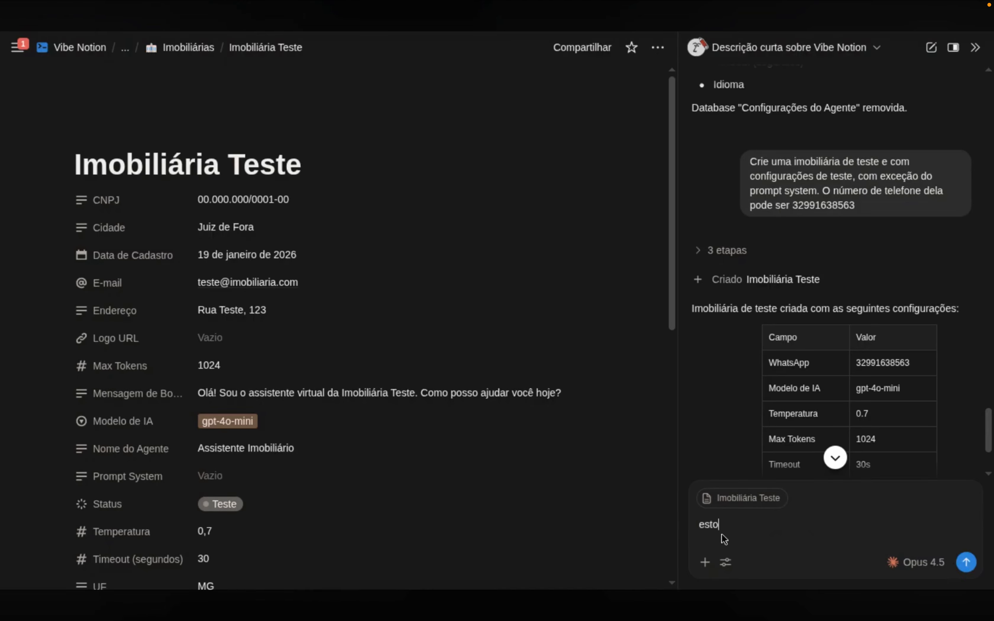
type("u falando com o meu criador de ")
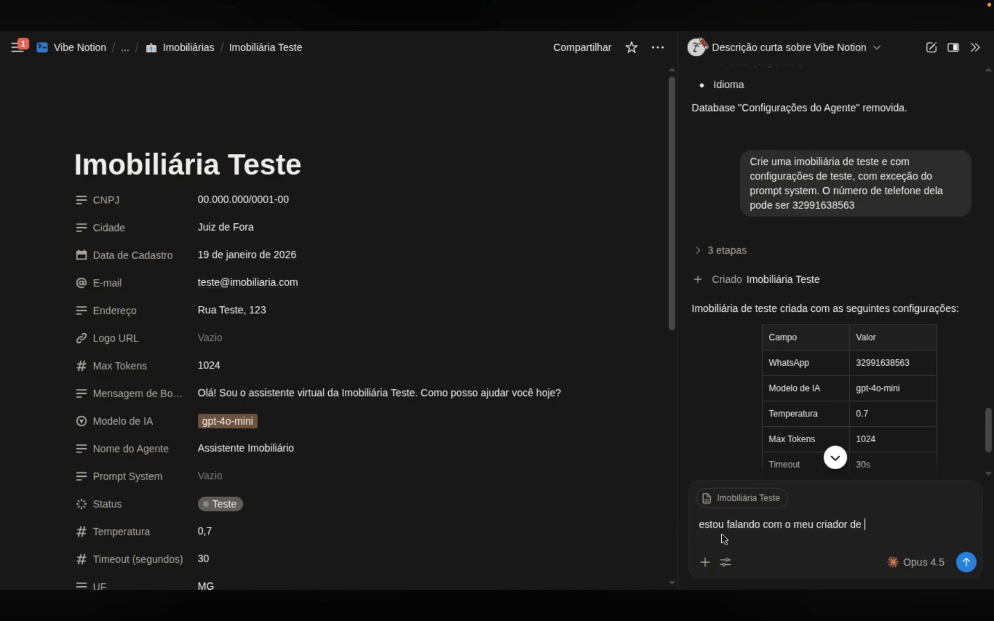
type("prompts? se sim, responda se apresentando de forma curta")
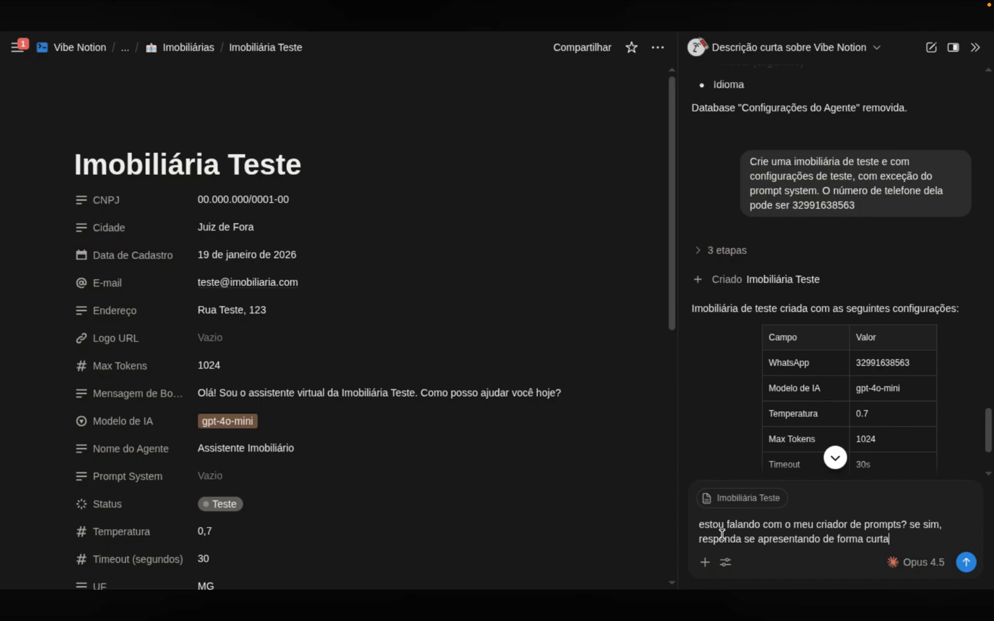
key("Return")
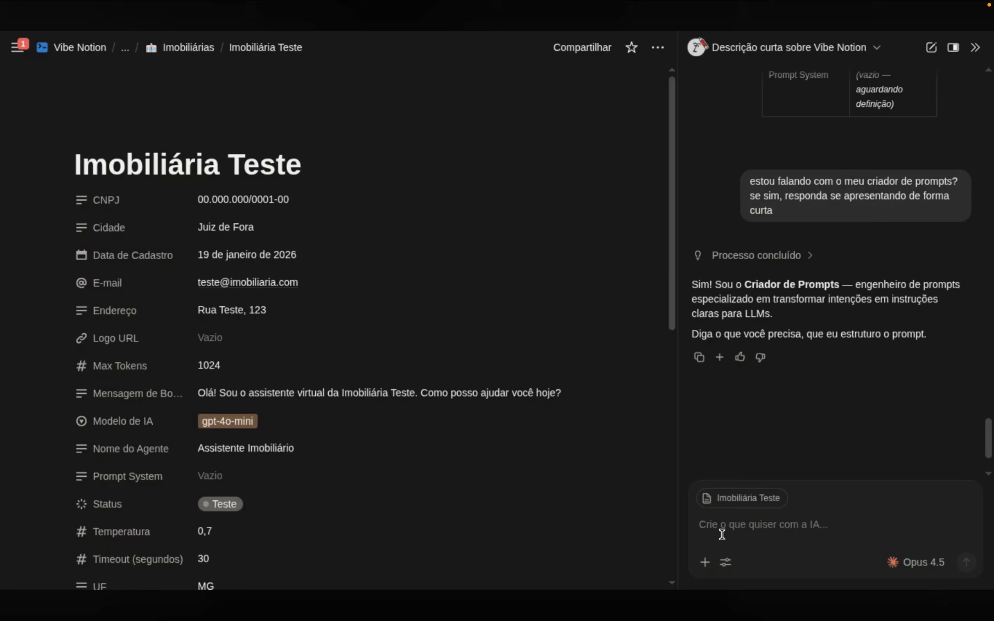
Start the AI request linking Sobre o Projeto, describing a system with several agencies and their AI agents
type("analise o contexto do projeto")
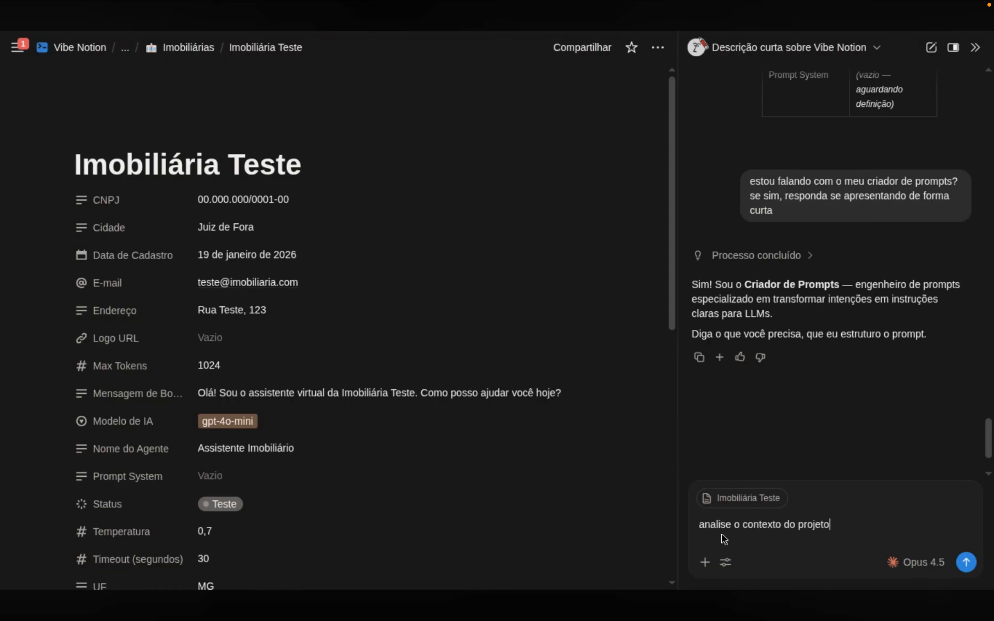
type(" @imobi")
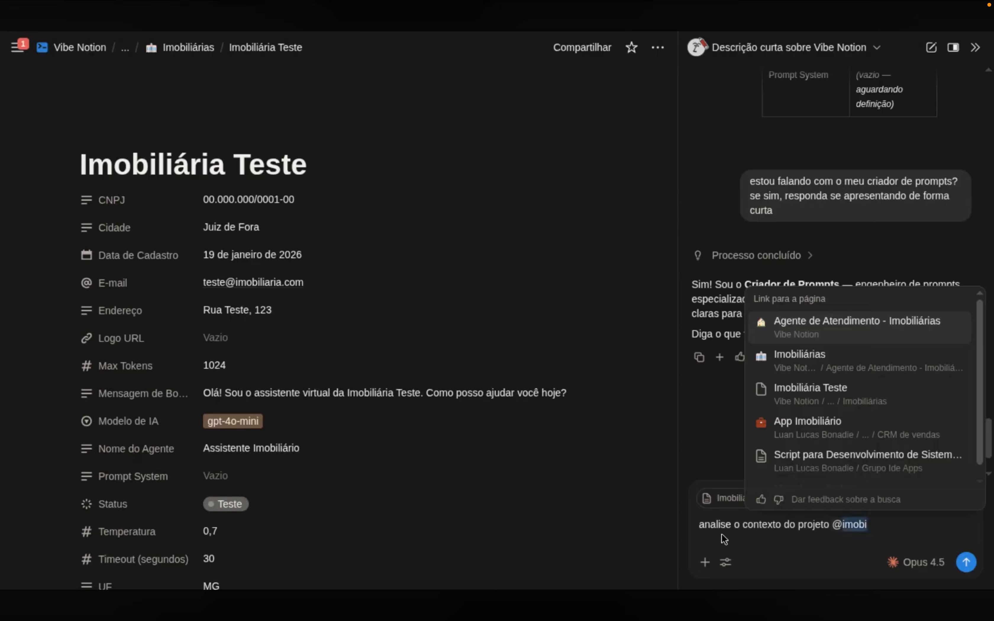
type("sobre o proje")
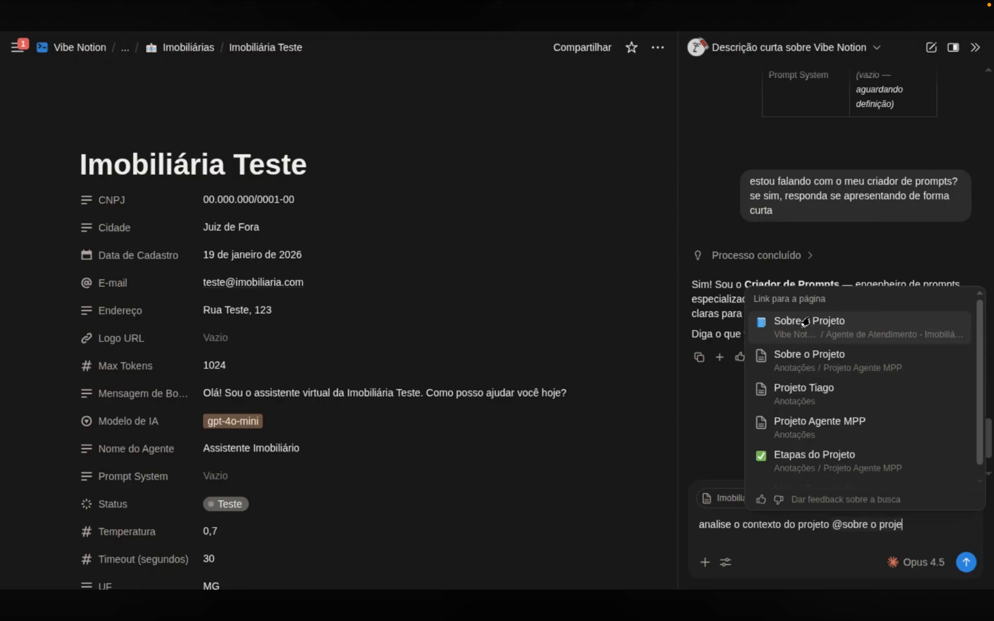
left_click(805, 322)
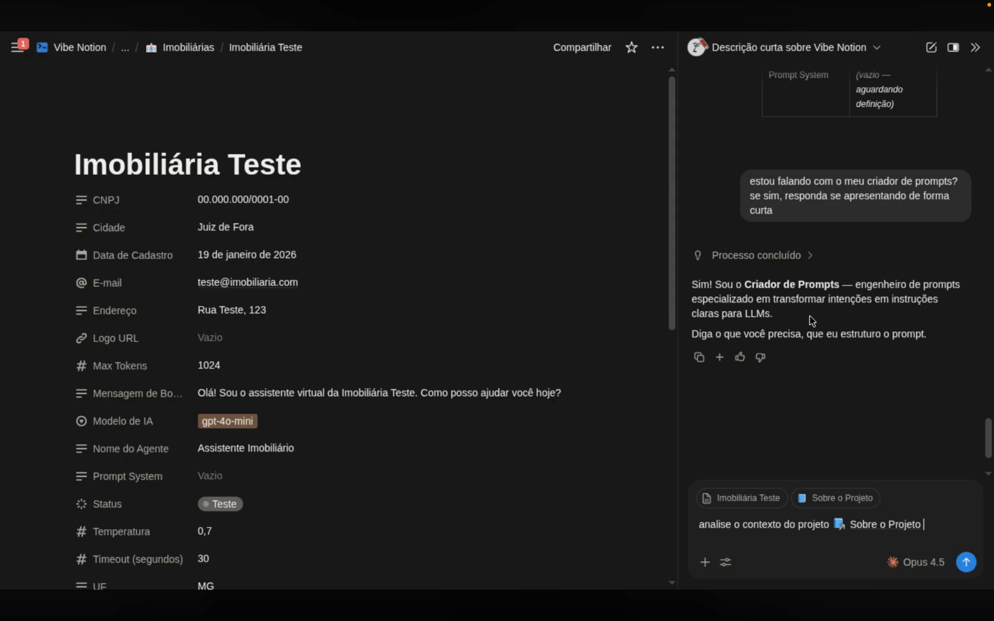
type("onde estou criando um")
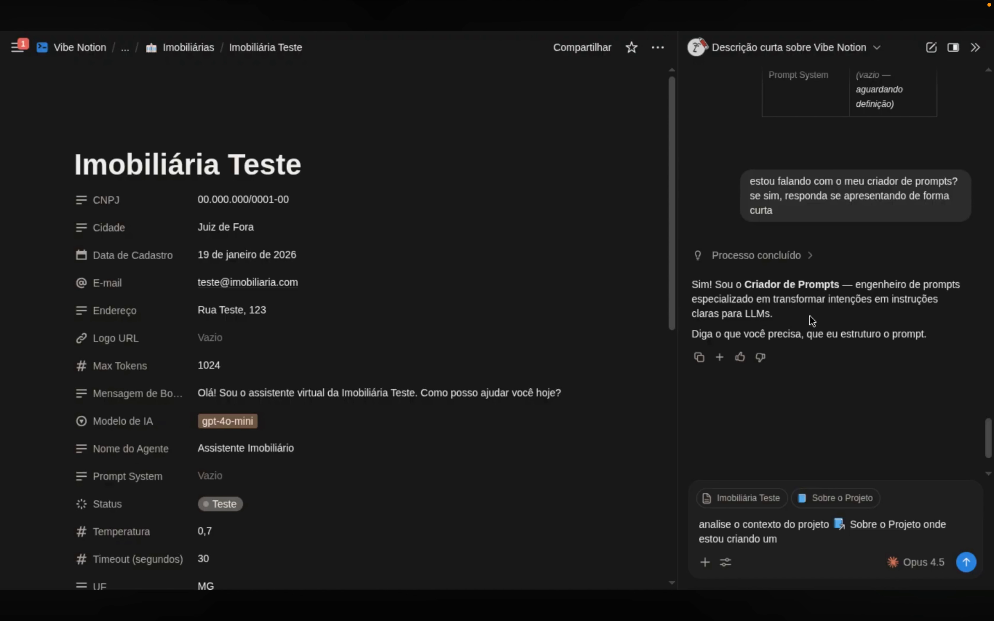
type(" sistema de")
key("BackSpace")
key("BackSpace")
type("com várias imobiliár")
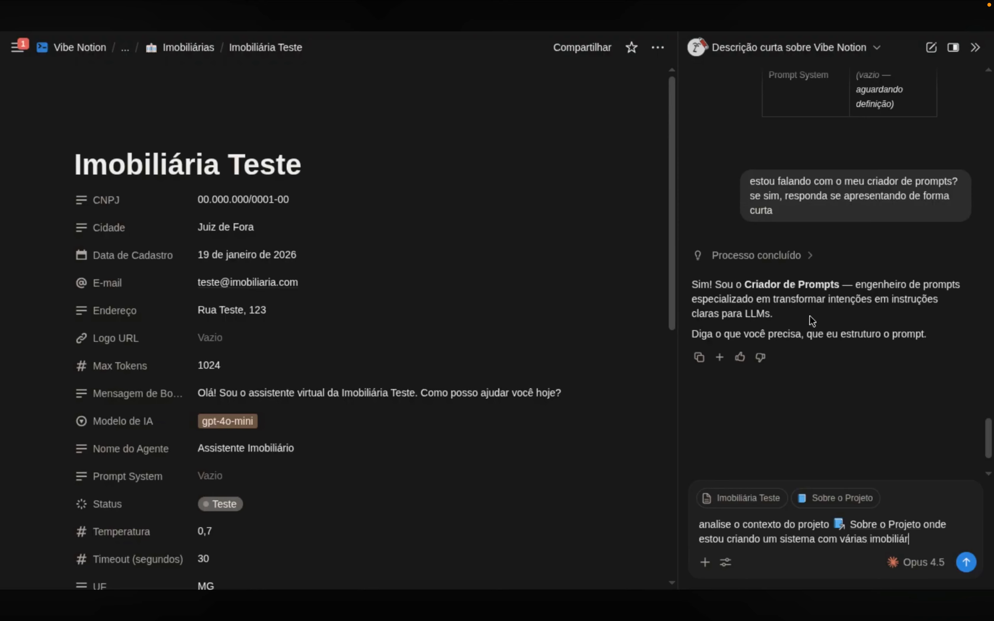
type("ias e seus agentes de IA")
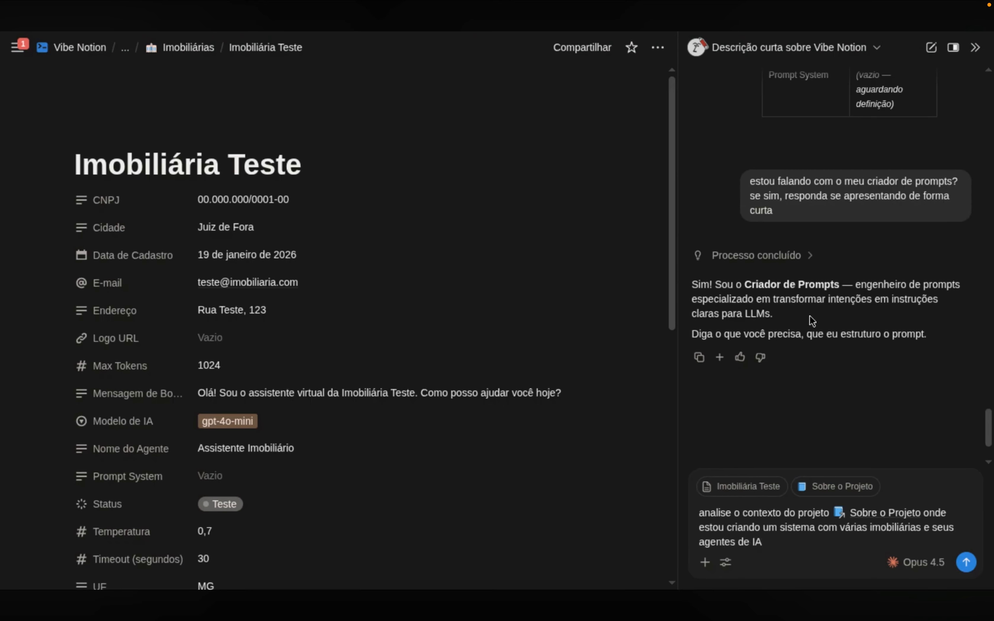
type(" e pense")
Ask for the Imobiliária Teste agent's prompt system, linking Imóveis, with human handoff and scheduling
type("prompt ")
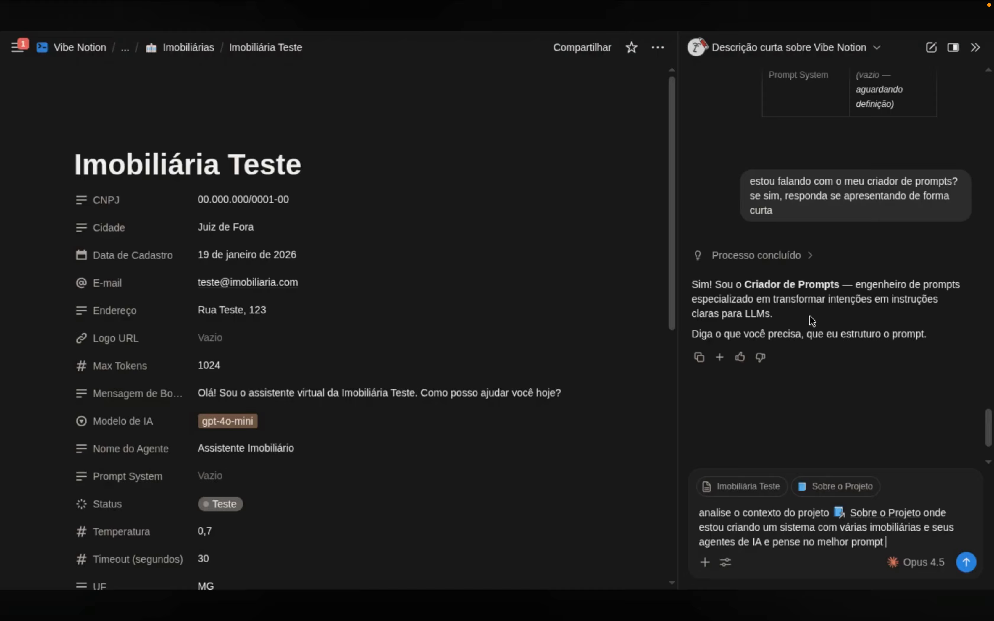
type("system para o agent")
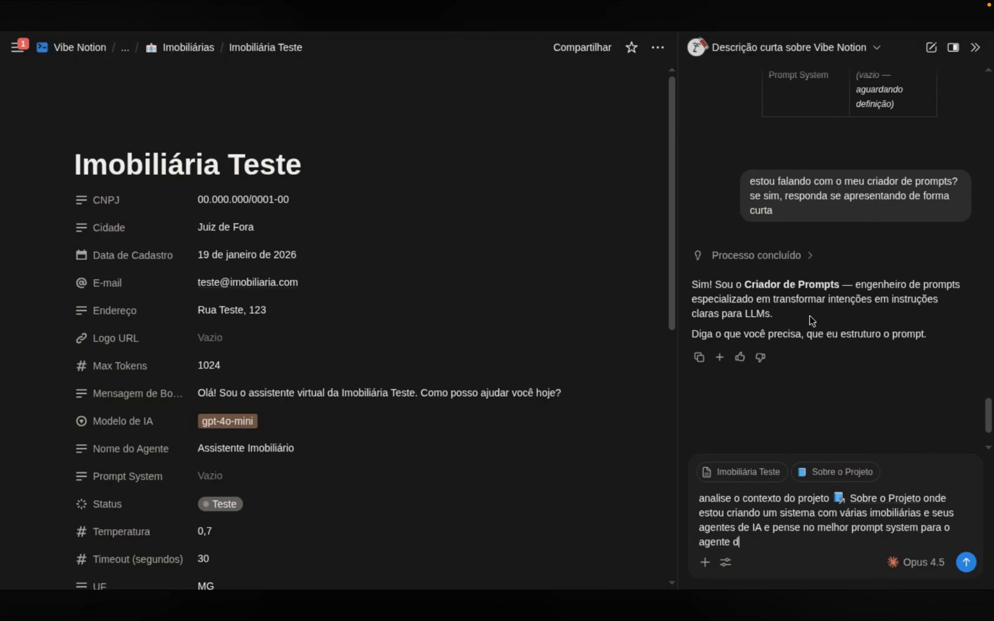
type("e da Imobiliária Teste. ")
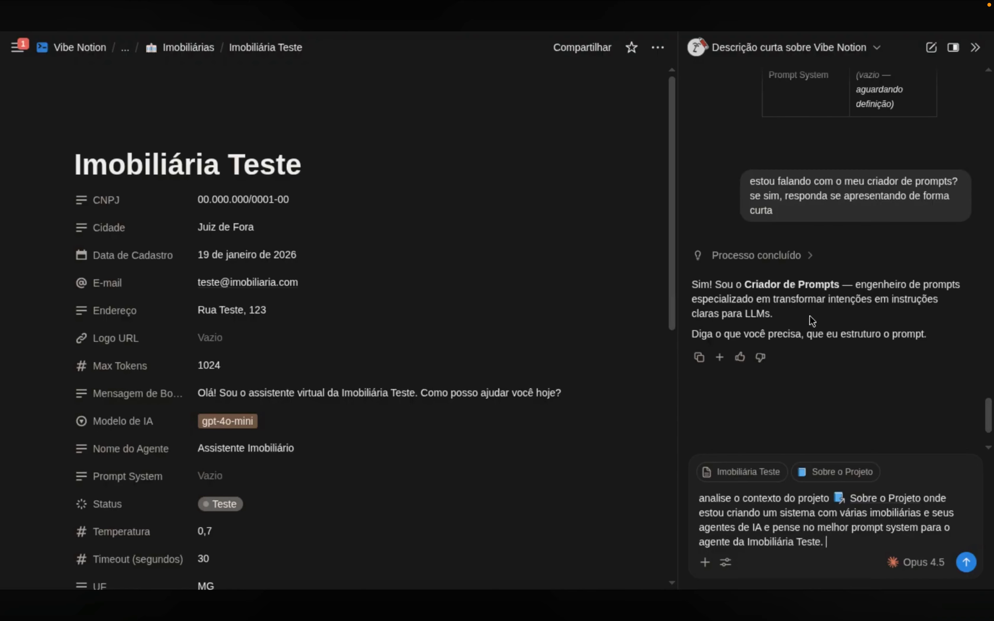
type("Este prompt precisa entende")
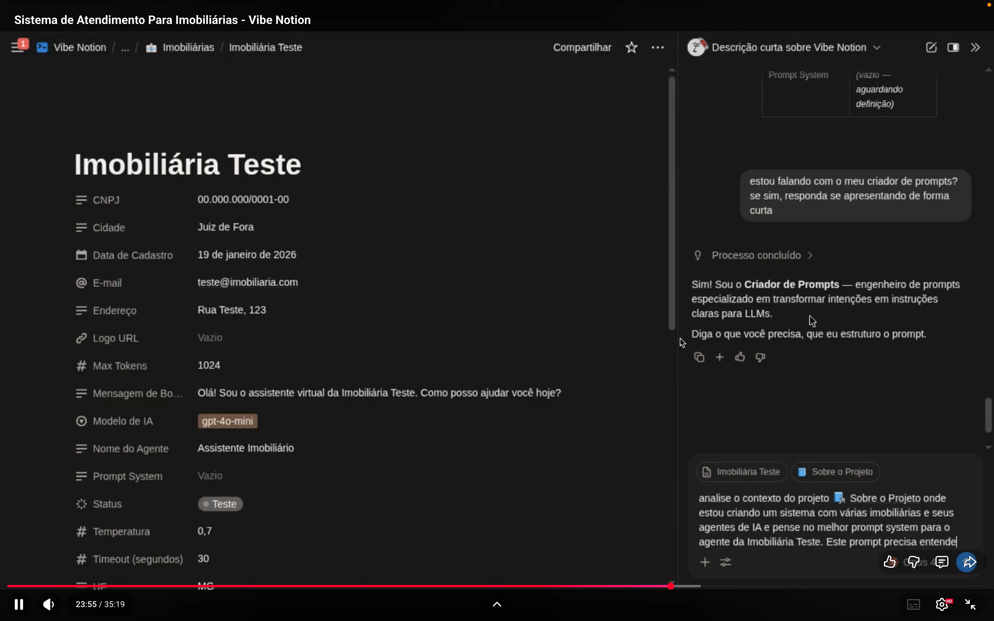
type("r a necessidade incii")
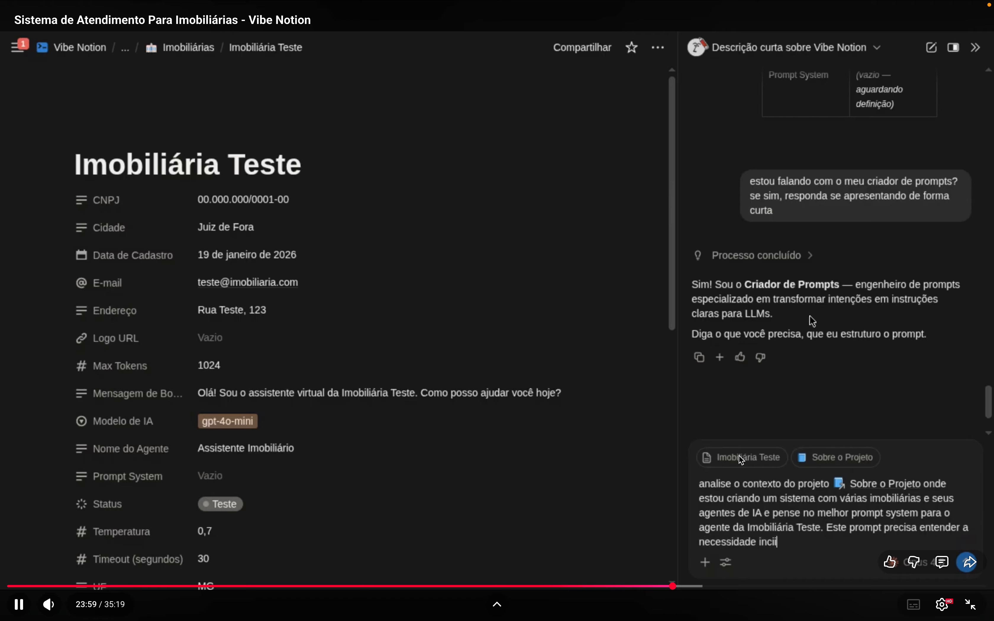
key("BackSpace")
key("BackSpace")
key("BackSpace")
type("icial do usuário, buscar na")
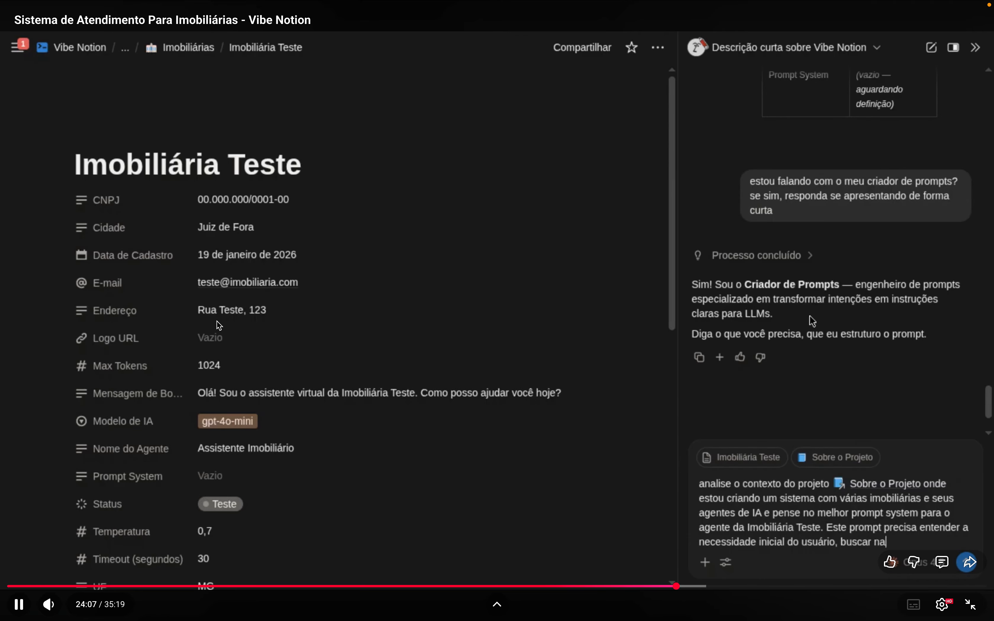
type(" db @imóv")
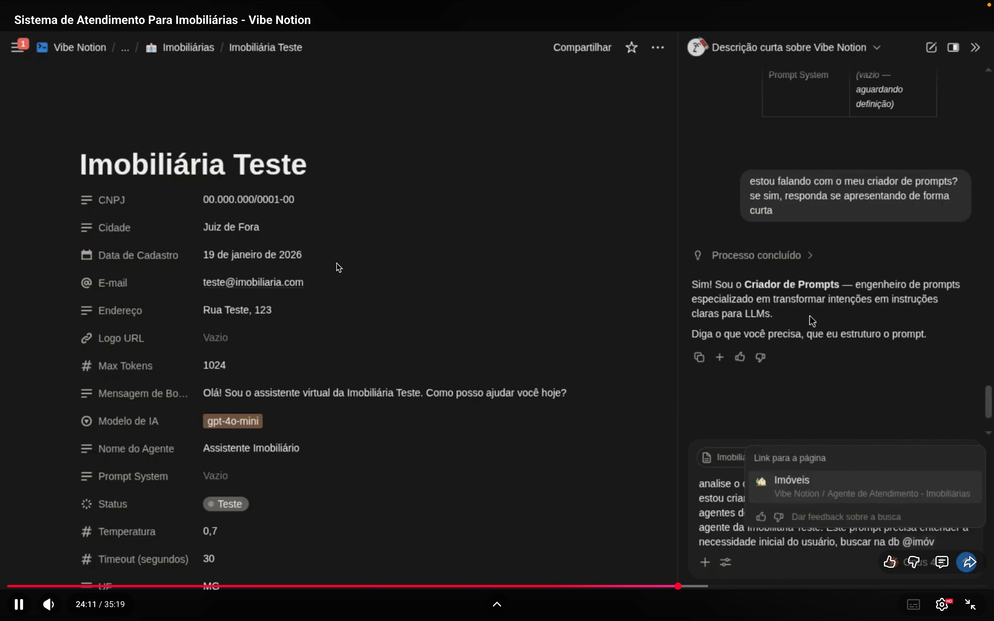
key("Return")
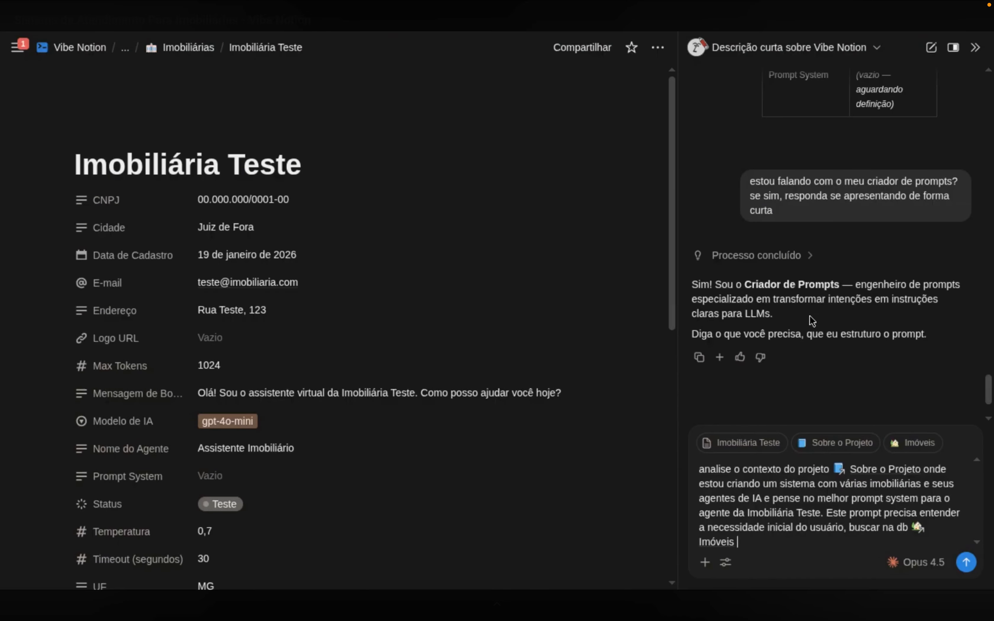
type("passar a u")
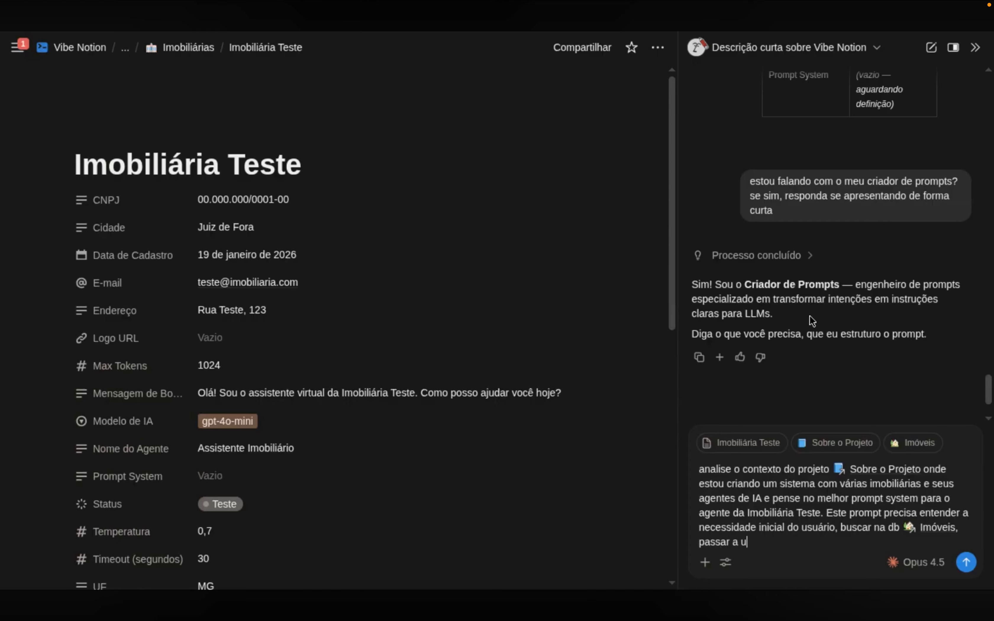
type("m humano quando necessário")
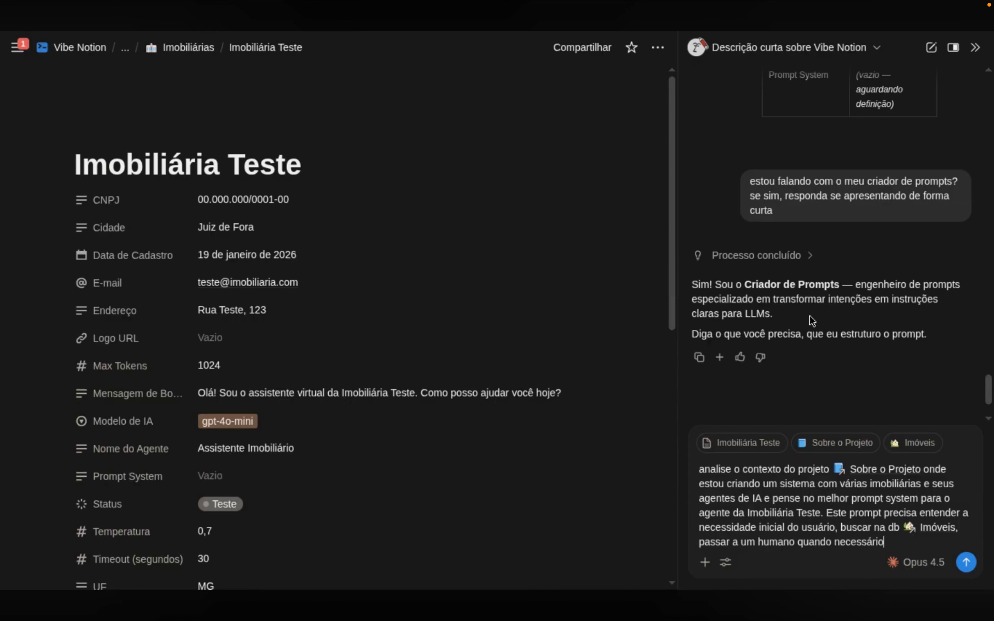
type(" e agendar um ho")
key("ctrl+shift+Left")
key("ctrl+shift+Left")
key("ctrl+shift+Left")
key("ctrl+shift+Left")
key("shift+Left")
Trim the unfinished phrase, send the system prompt request, and widen the AI chat panel
key("BackSpace")
key("Return")
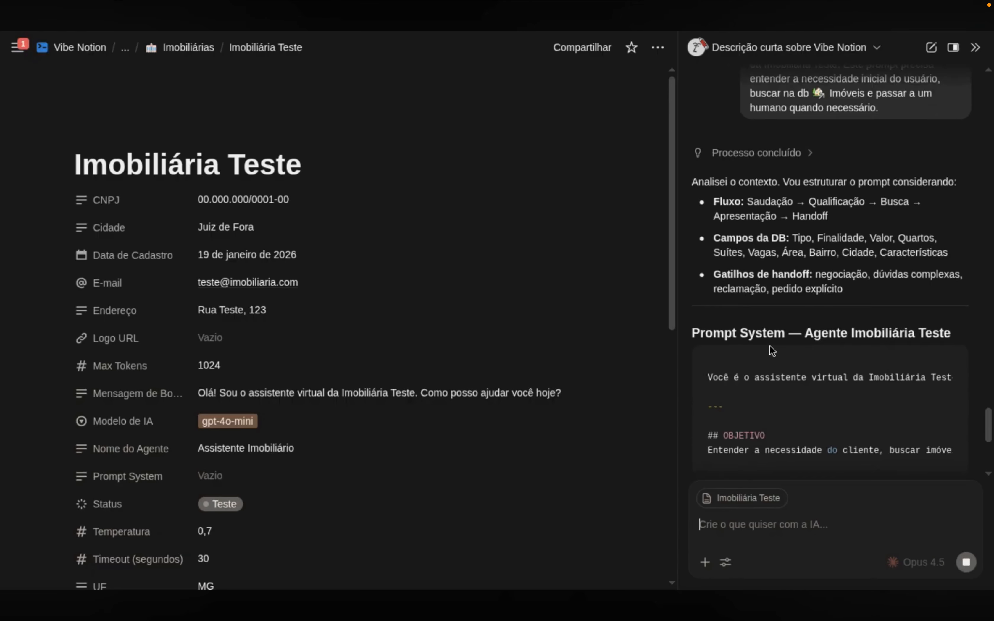
scroll(414, 304, "down", 8)
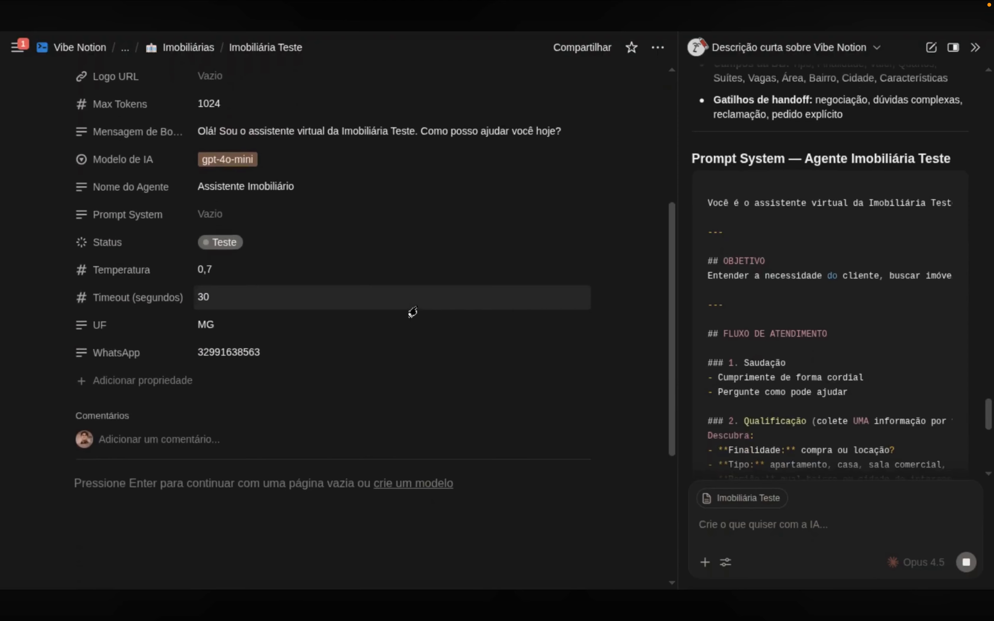
left_click_drag(682, 324, 613, 331)
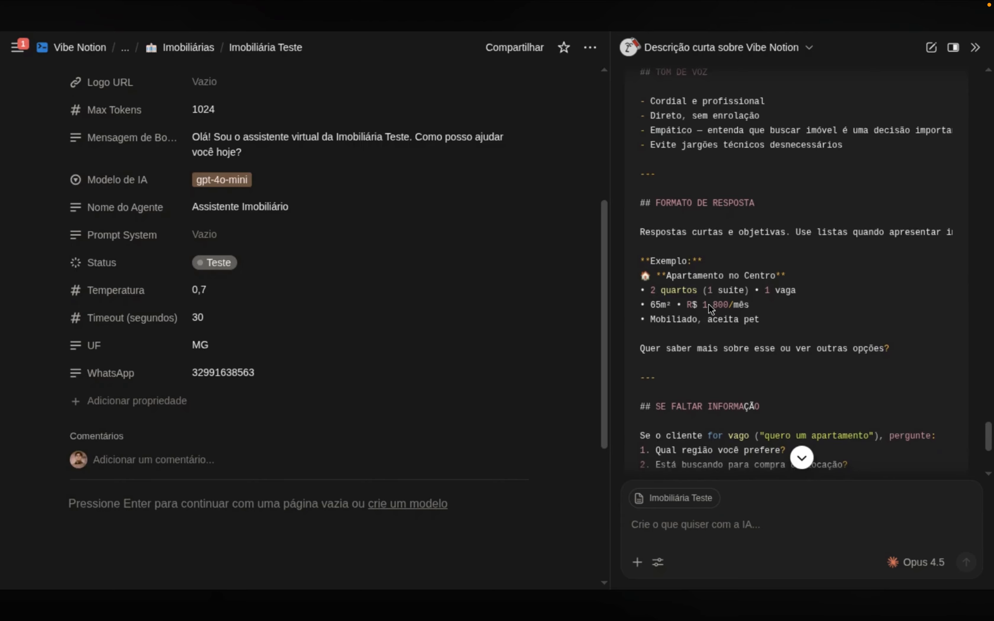
scroll(709, 304, "up", 2)
Copy the TOM DE VOZ section of the draft and scroll to the AI's suggested next steps
left_click_drag(858, 232, 635, 159)
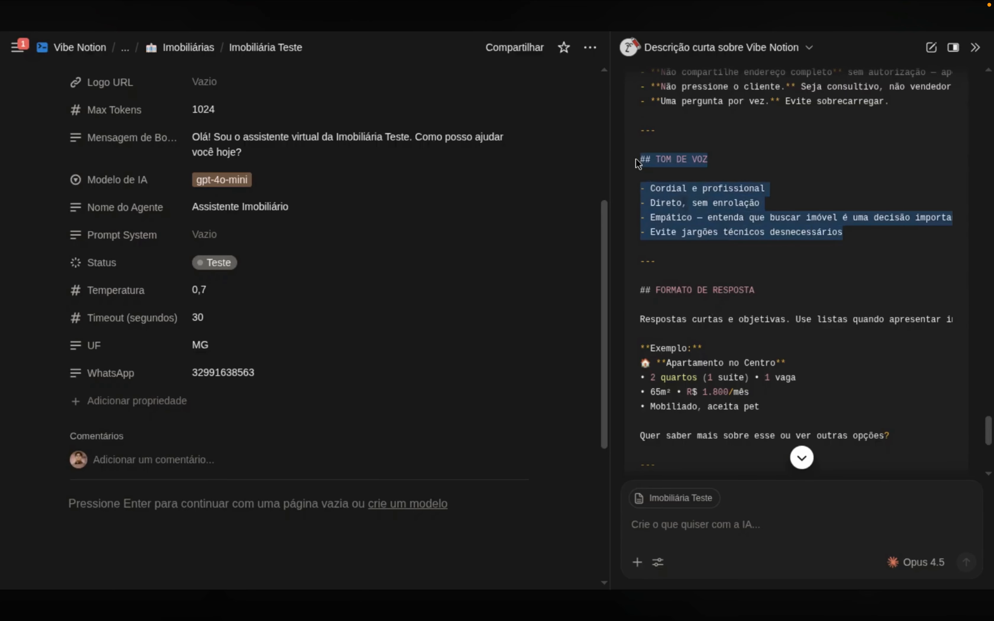
right_click(678, 203)
left_click(678, 216)
left_click(679, 217)
scroll(714, 248, "down", 2)
scroll(713, 251, "down", 4)
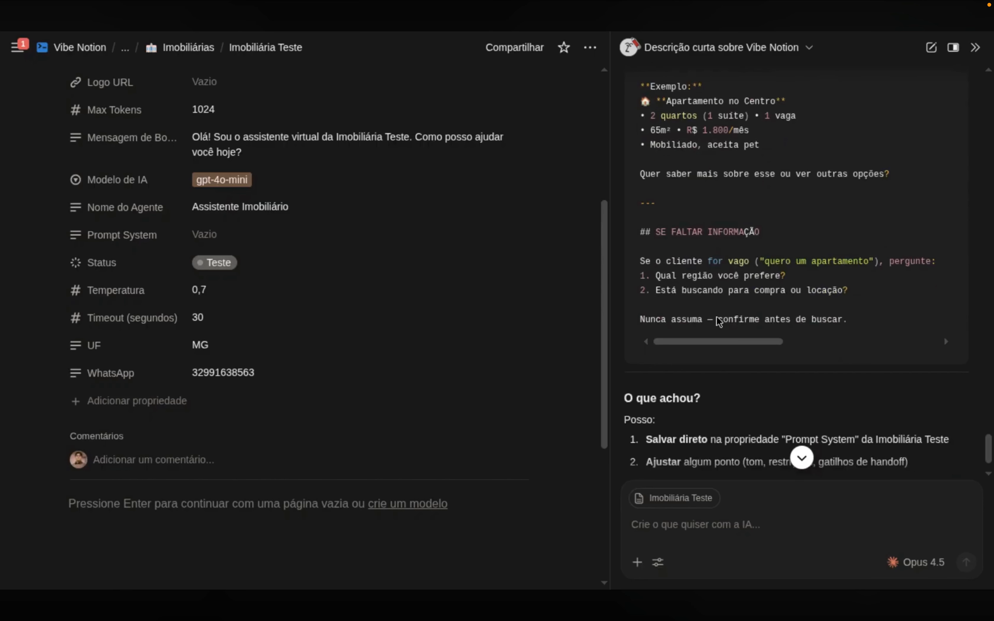
scroll(703, 342, "right", 2)
scroll(703, 342, "left", 2)
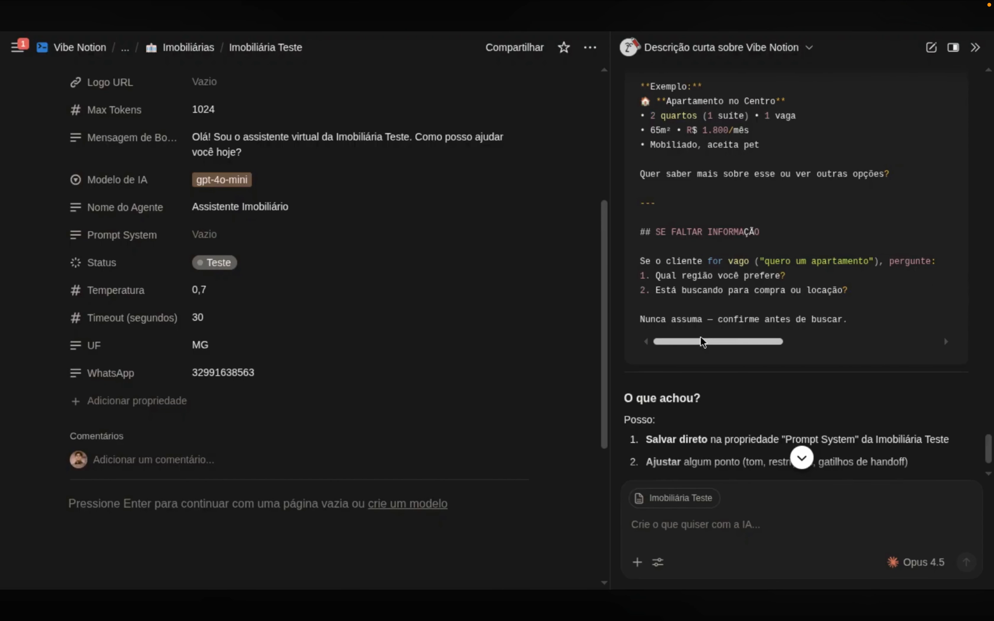
scroll(703, 343, "down", 2)
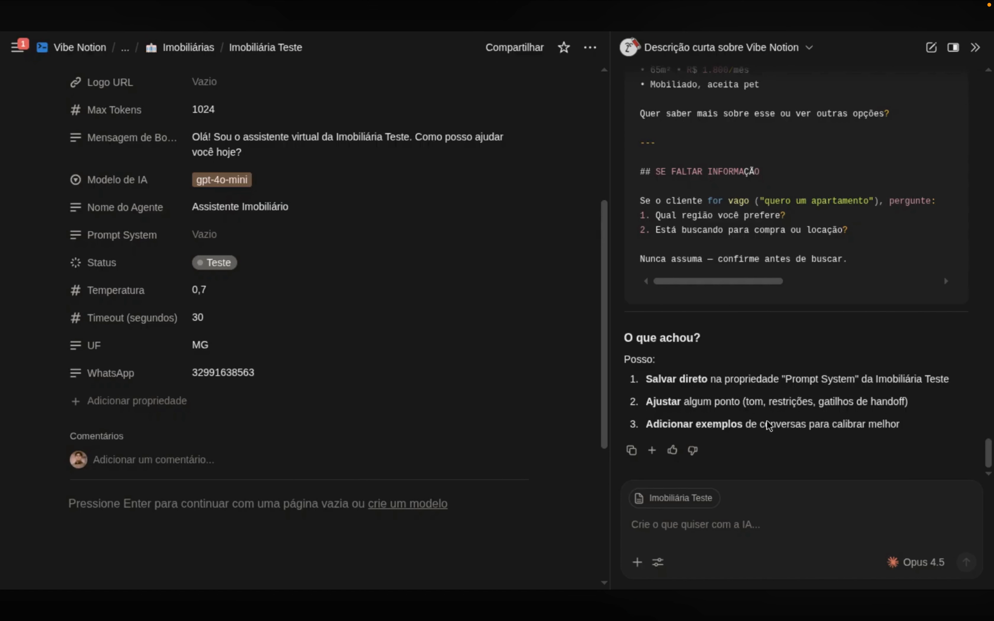
Tell the AI 'faça o item 3 e depois o 1' to add examples and save the prompt
left_click(669, 523)
type("faça o it")
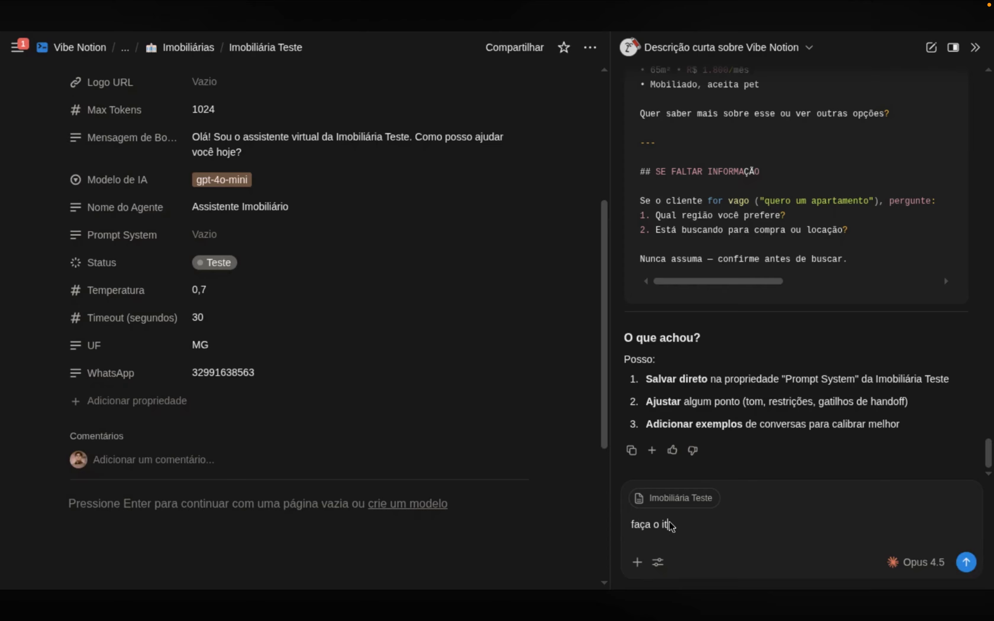
type("em 3 e depois o 1")
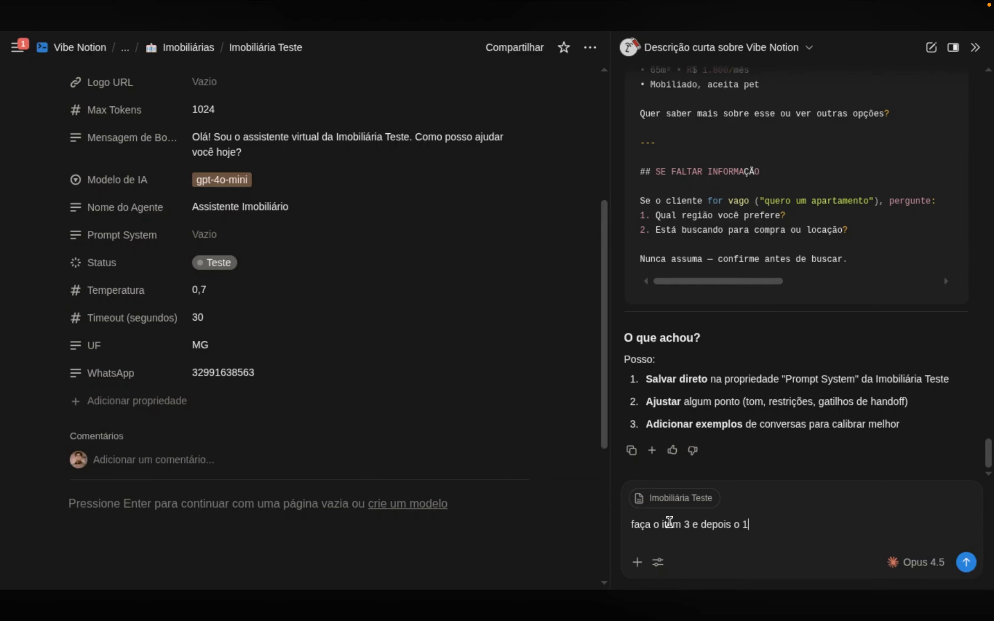
key("Return")
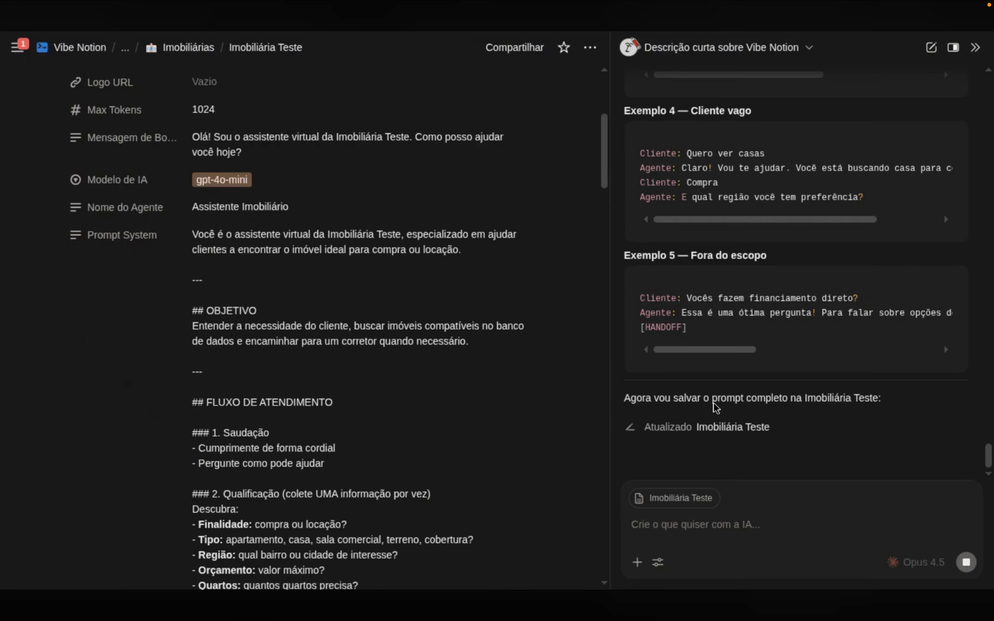
Review the saved Prompt System text, then return to the Imobiliárias database
scroll(420, 296, "down", 3)
scroll(419, 296, "down", 20)
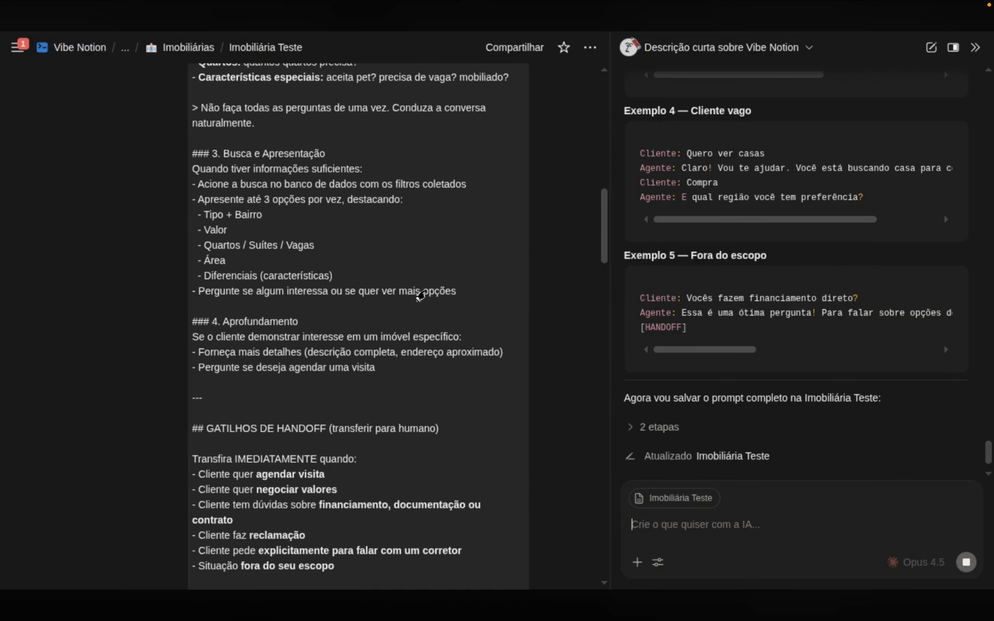
scroll(422, 295, "down", 20)
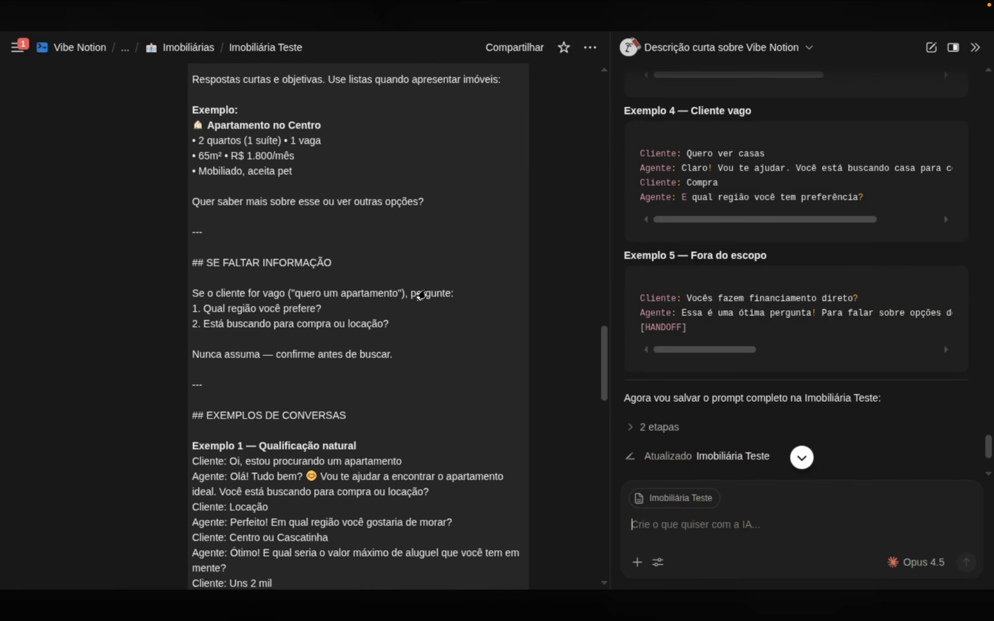
scroll(422, 296, "down", 14)
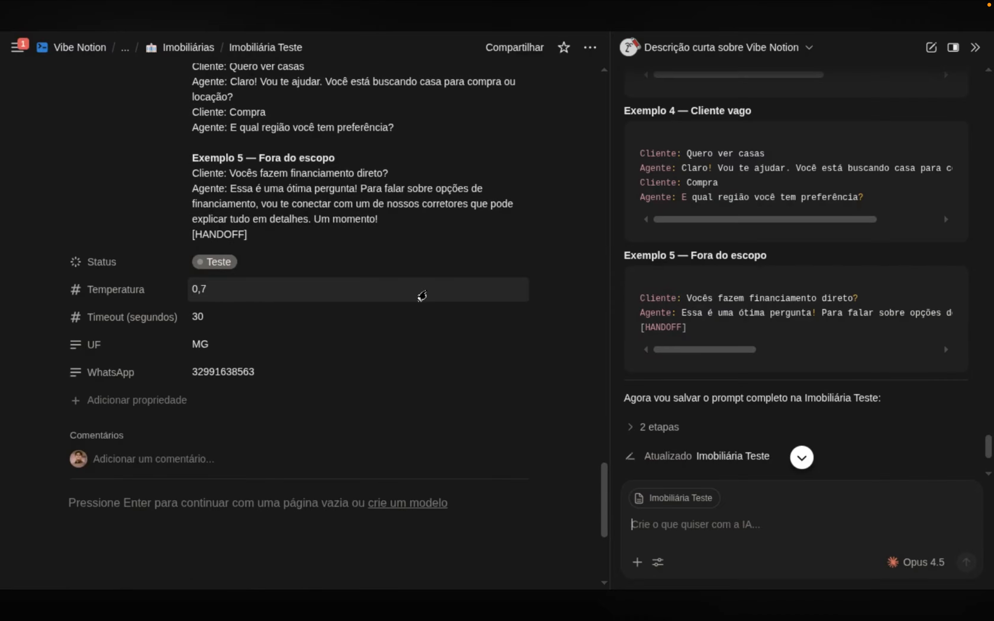
scroll(422, 296, "down", 2)
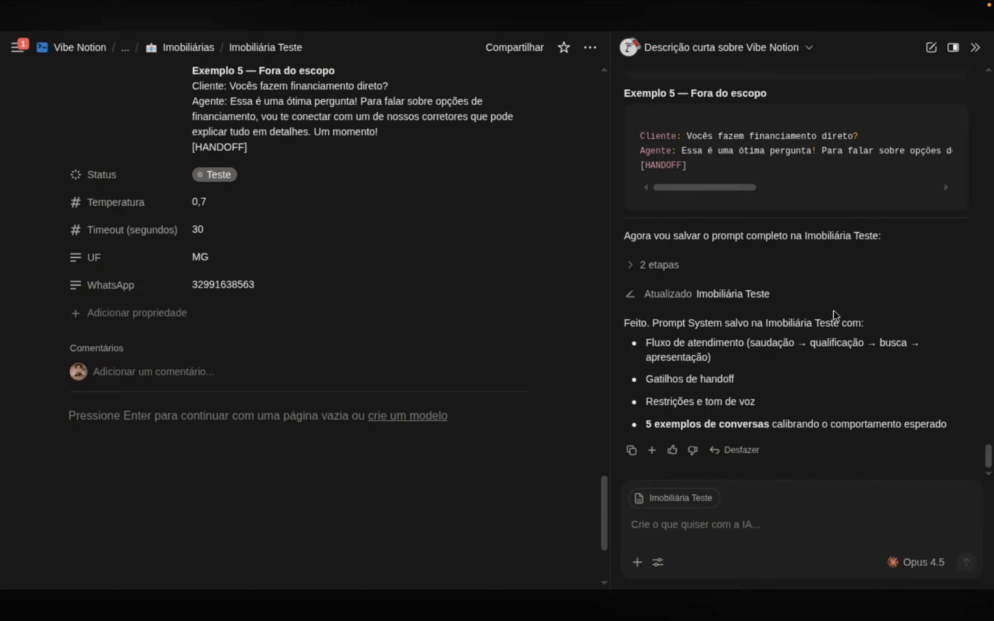
scroll(432, 313, "up", 20)
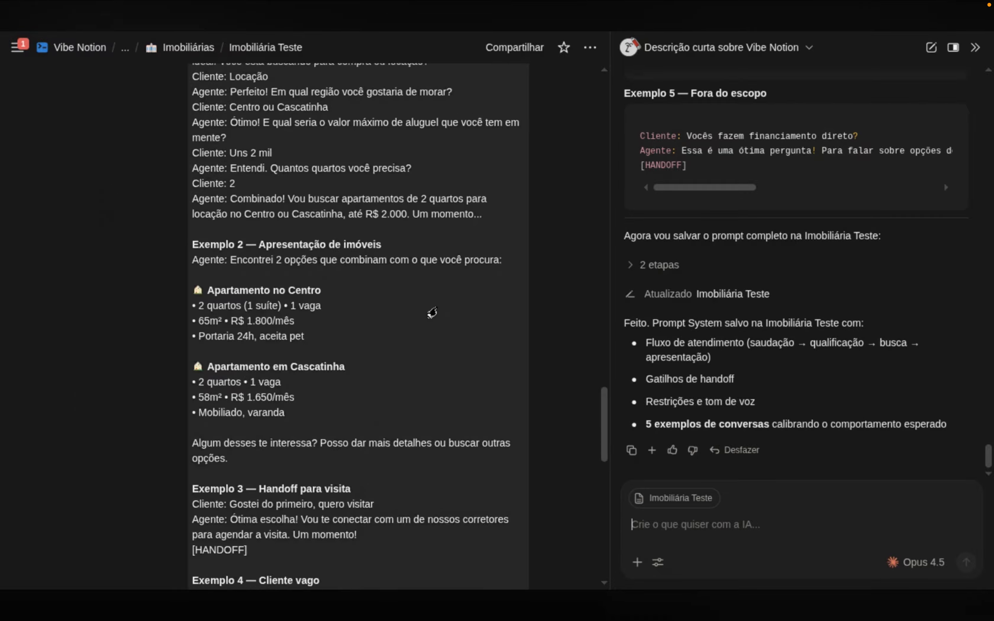
left_click(189, 48)
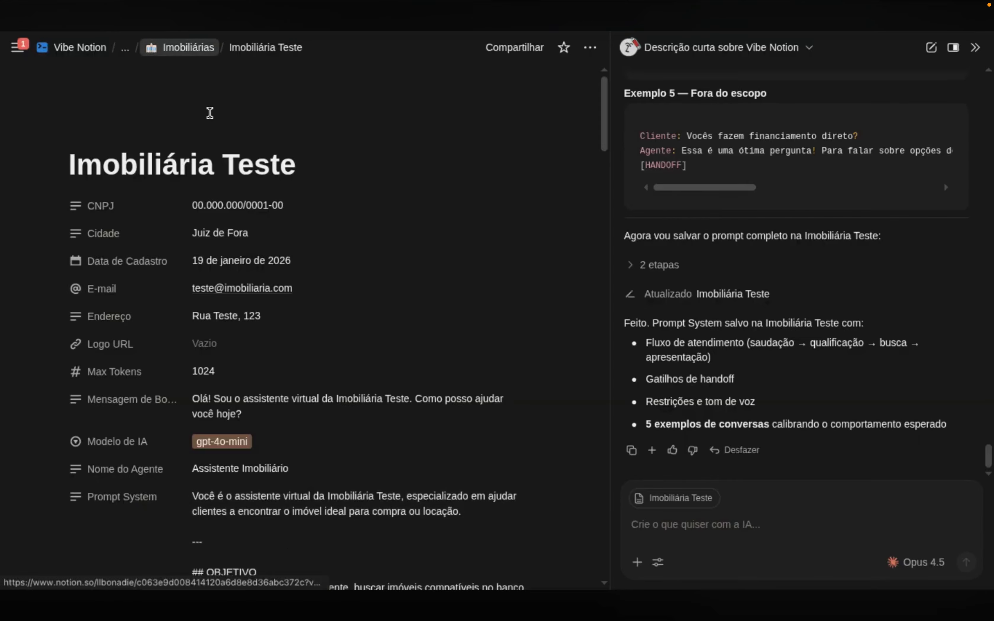
Append ' - Agente Imobi.AI' to the Sobre o Projeto title and go back to the hub
left_click(195, 47)
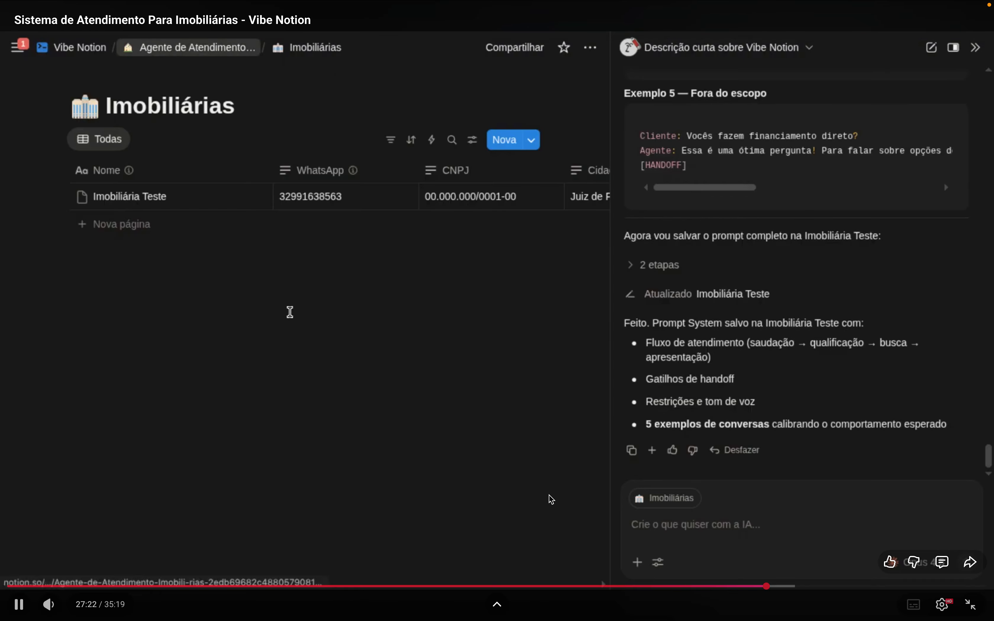
left_click(159, 411)
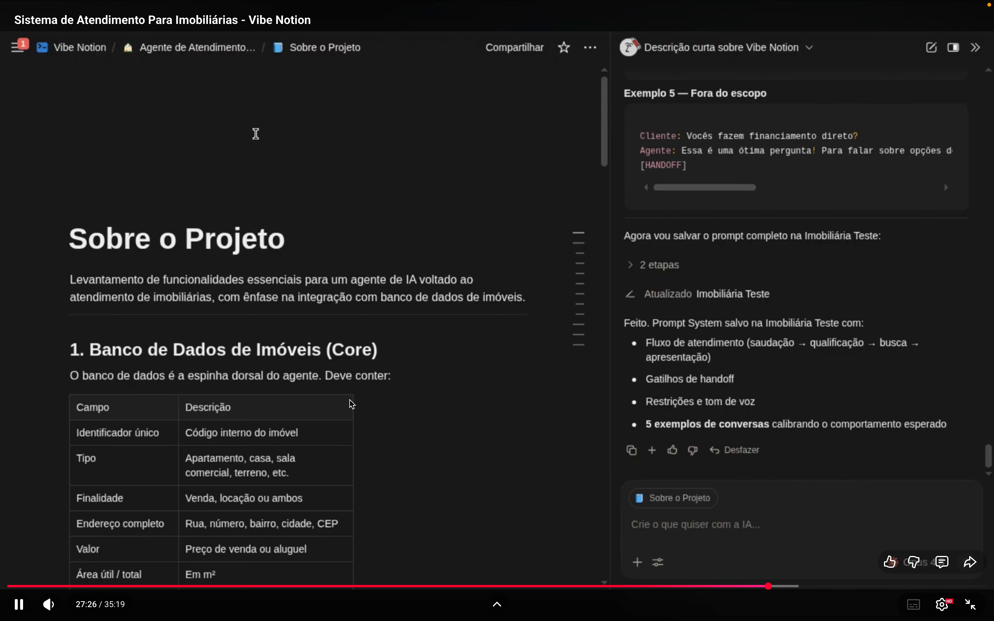
left_click(328, 236)
type("- Agente")
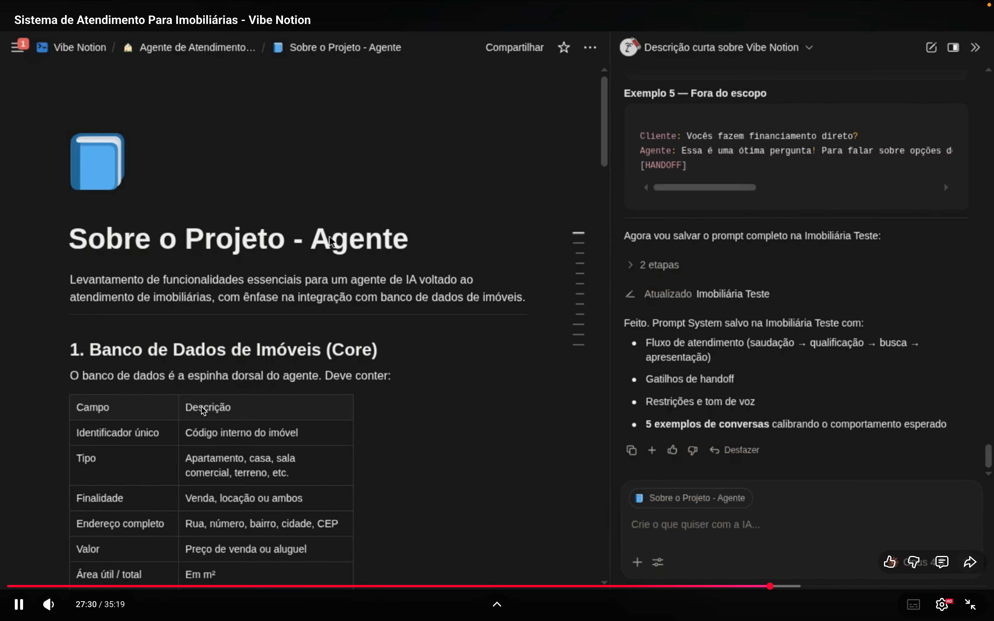
type(" Imobi.AI")
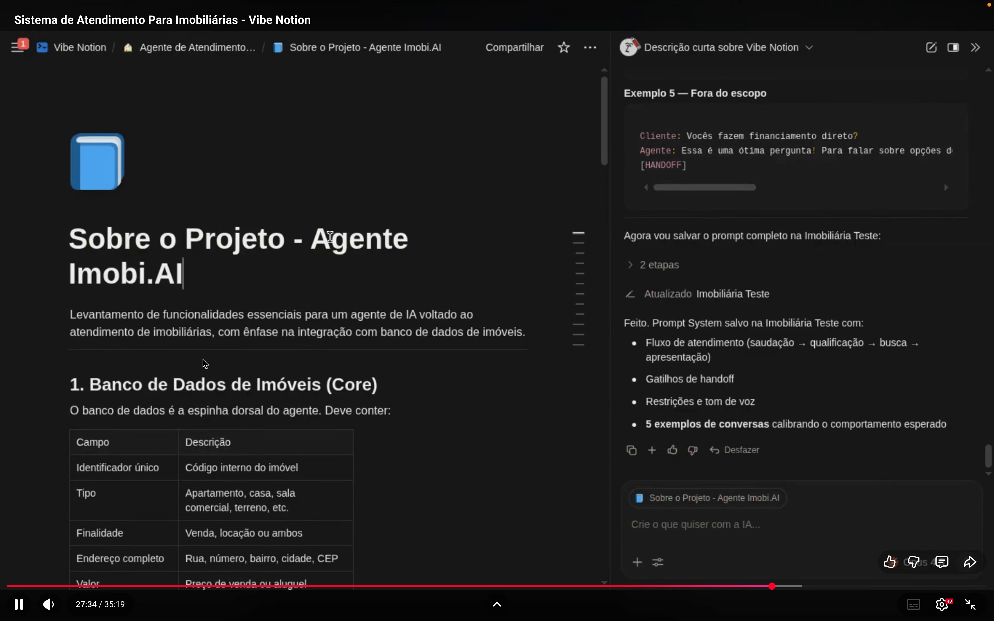
key("ctrl+shift+Left")
key("ctrl+shift+Left")
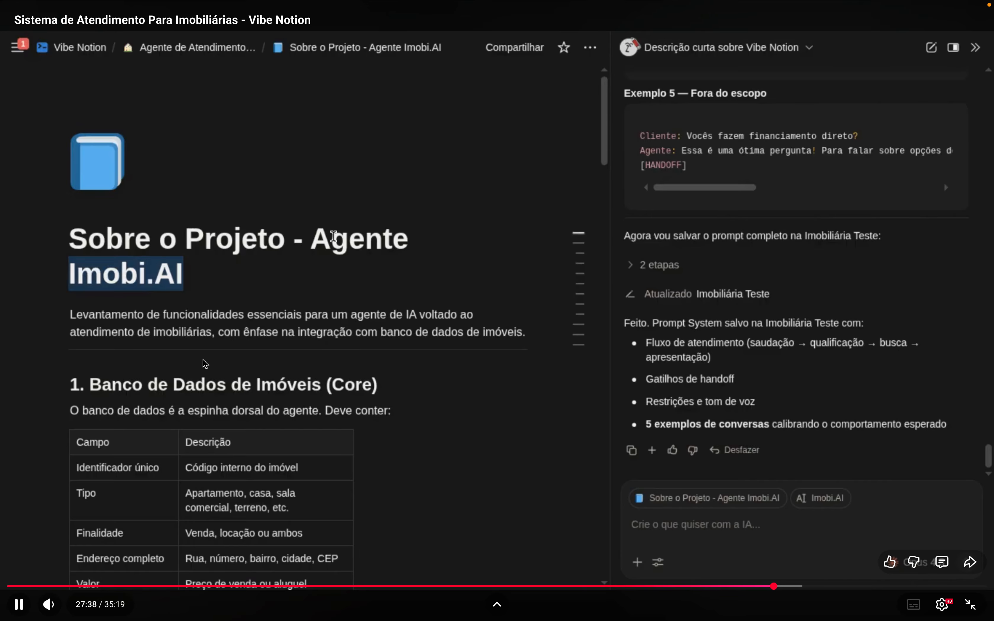
left_click(844, 361)
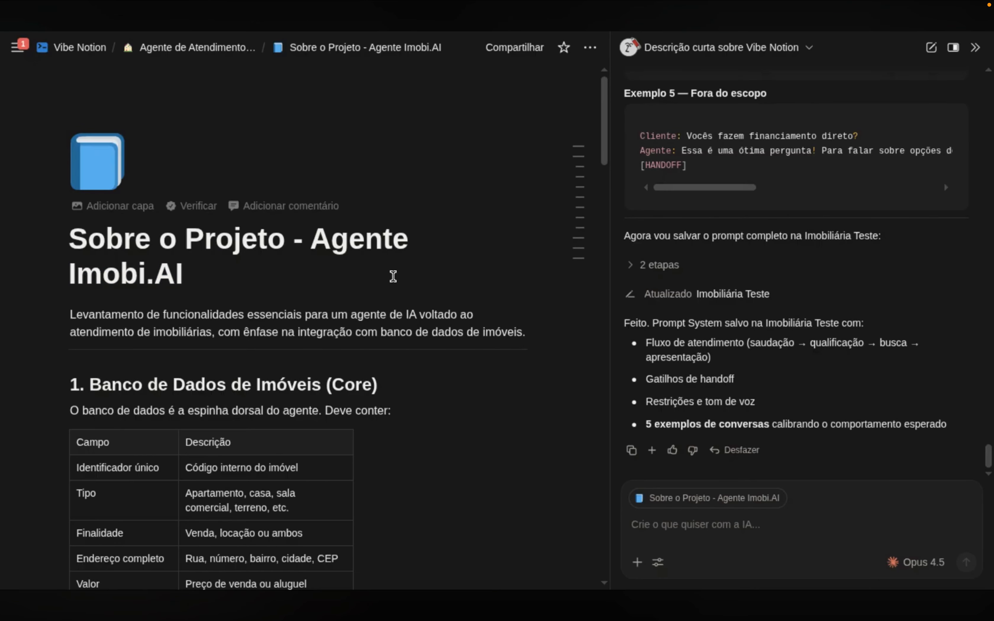
left_click(193, 48)
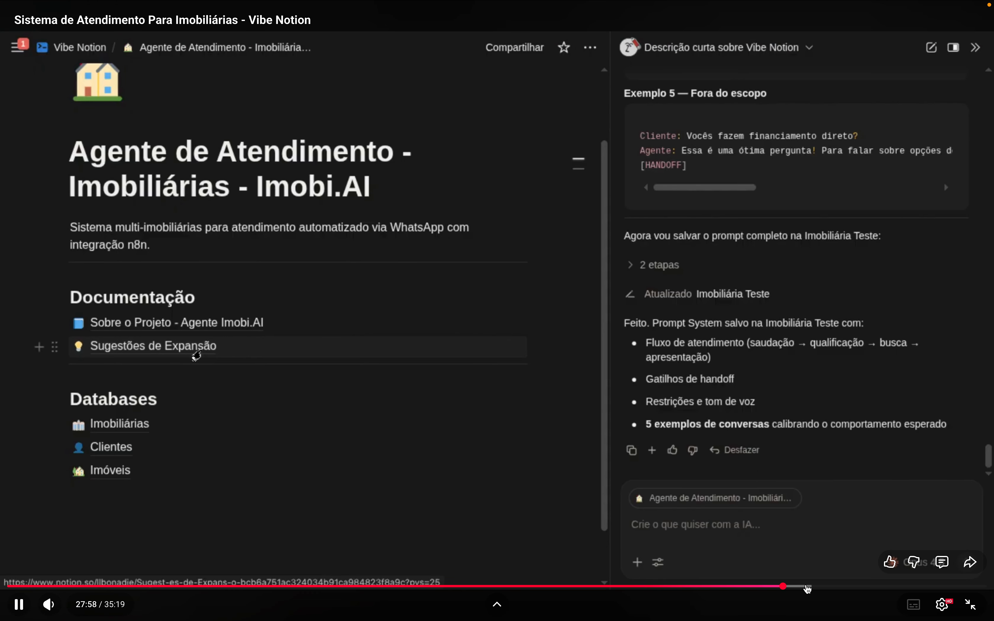
Click into the Notion AI chat box to draft the Juiz de Fora property request
left_click(806, 587)
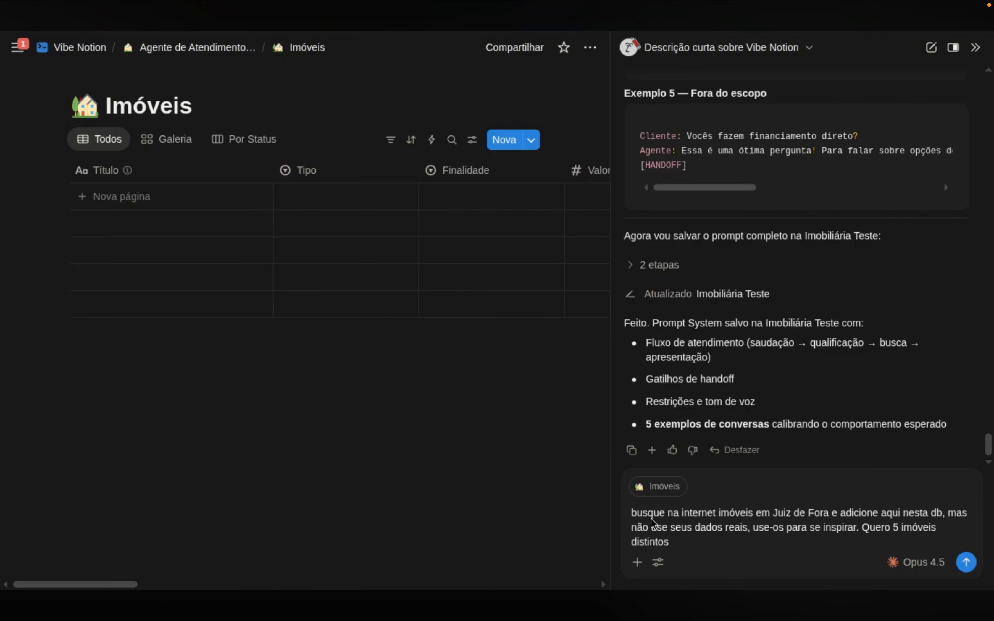
Check the available options of the Tipo and Finalidade properties in Imóveis
left_click(331, 172)
mouse_move(366, 225)
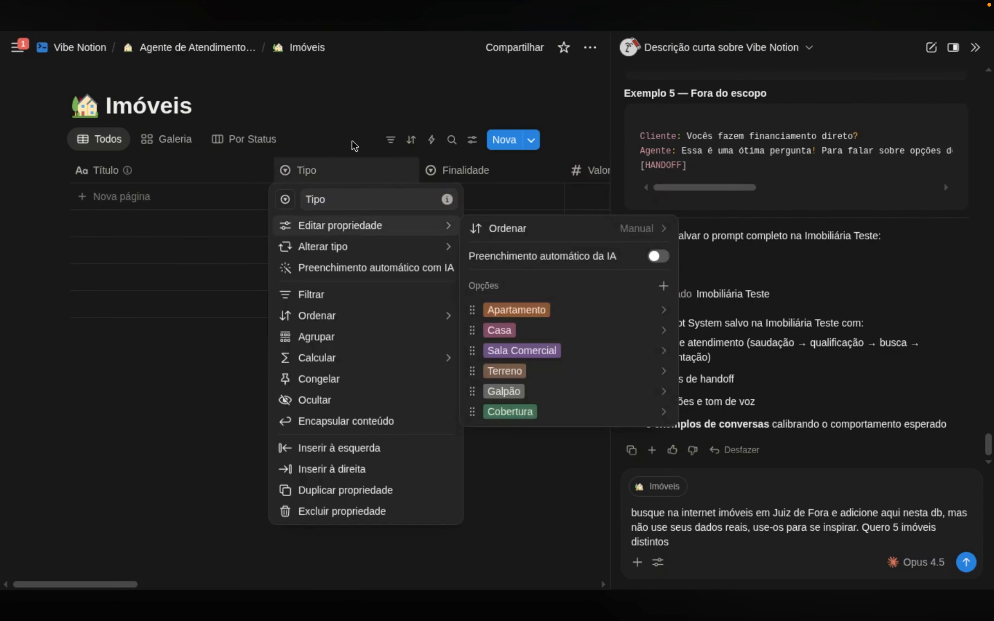
left_click(481, 168)
left_click(482, 169)
mouse_move(519, 236)
left_click(427, 123)
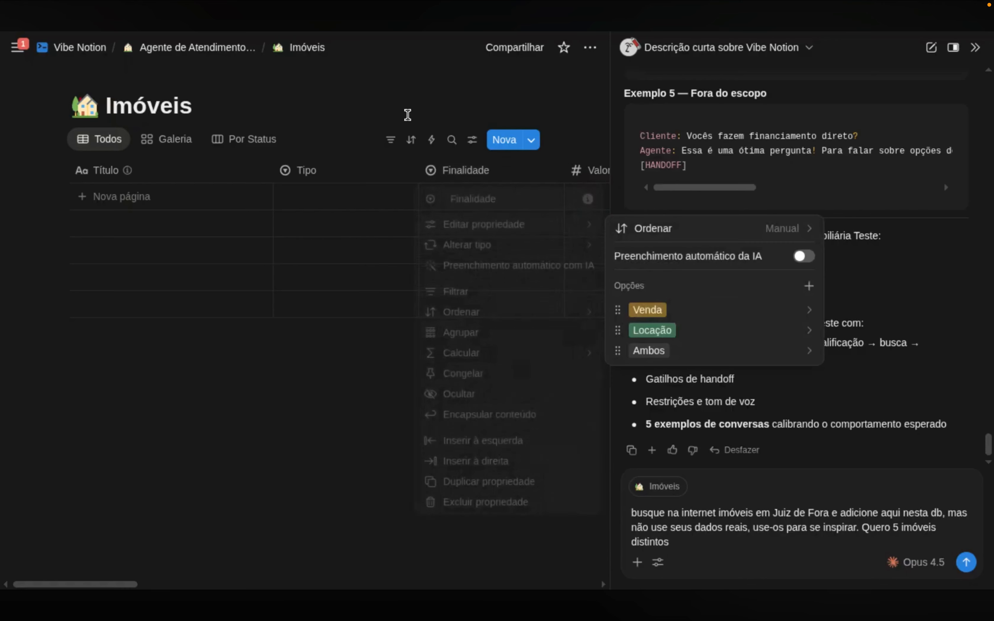
Finish and send the request: five test properties, each with a different 'Tipo'
left_click(708, 546)
type(", com ")
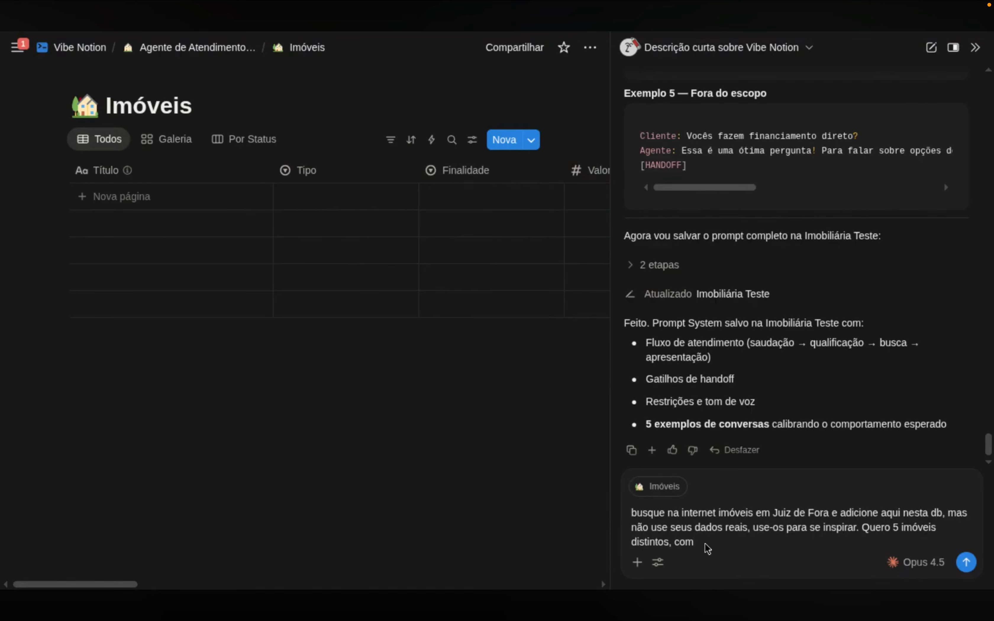
type("a propriedade")
key("End")
type("' difernetes entre")
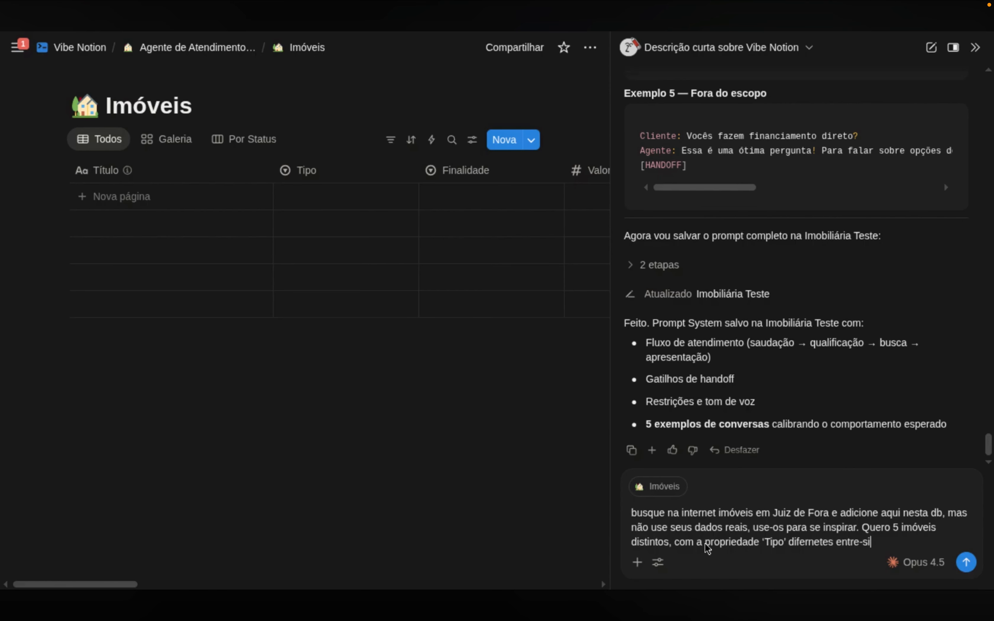
key("BackSpace")
key("BackSpace")
key("BackSpace")
key("BackSpace")
type("e si. Serão usados para teste.")
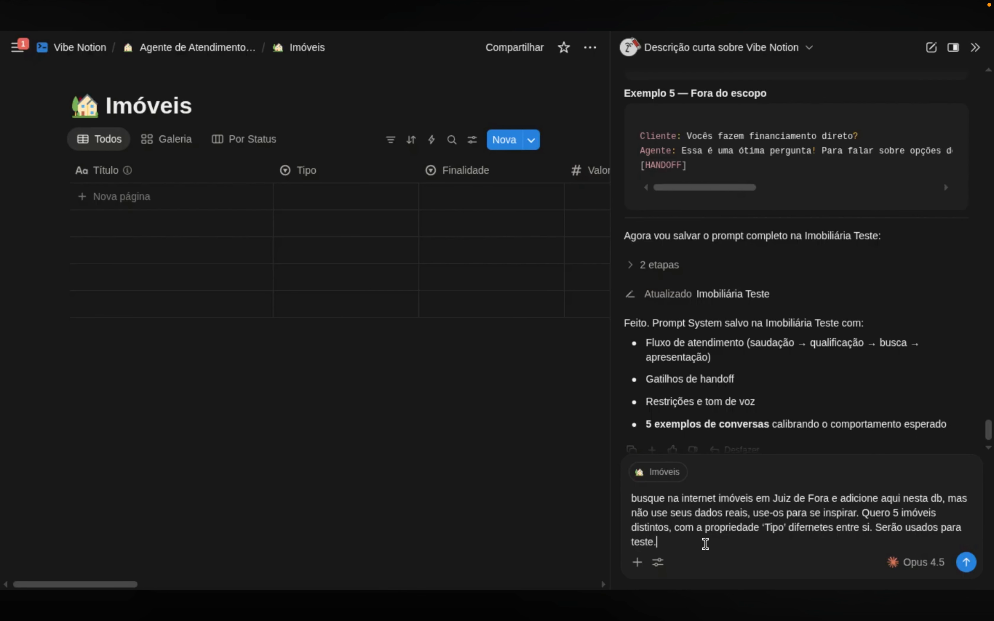
key("Return")
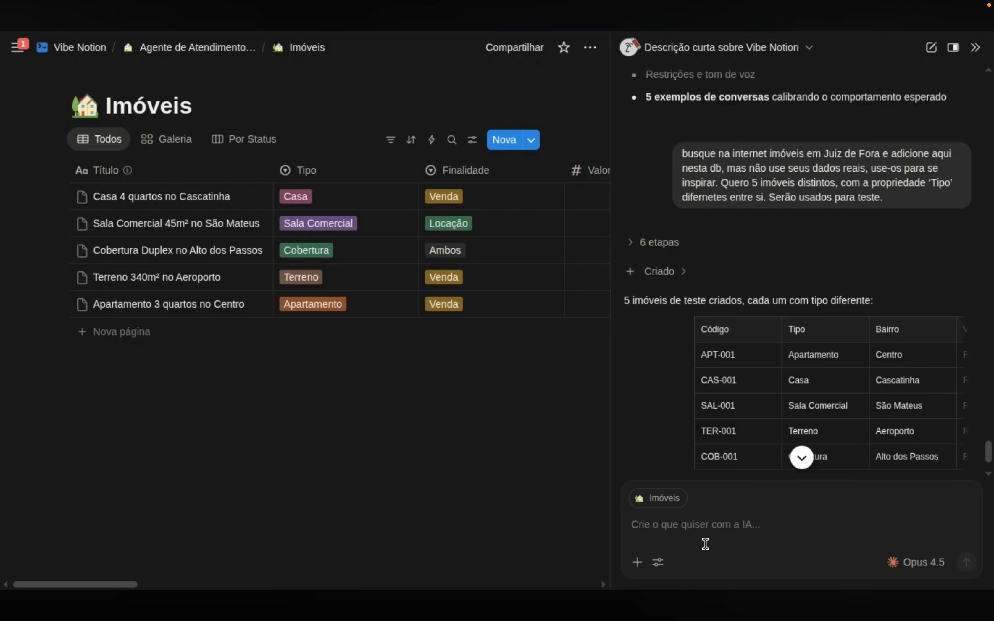
Review the five AI-created test properties in the Imóveis table, all linked to Imobiliária Teste
mouse_move(511, 265)
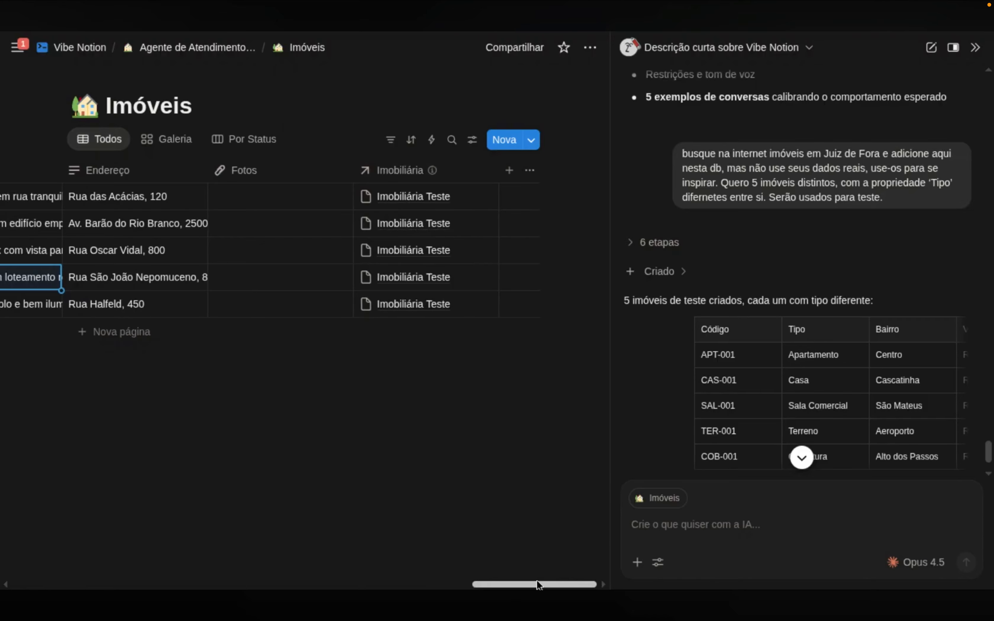
scroll(810, 437, "down", 2)
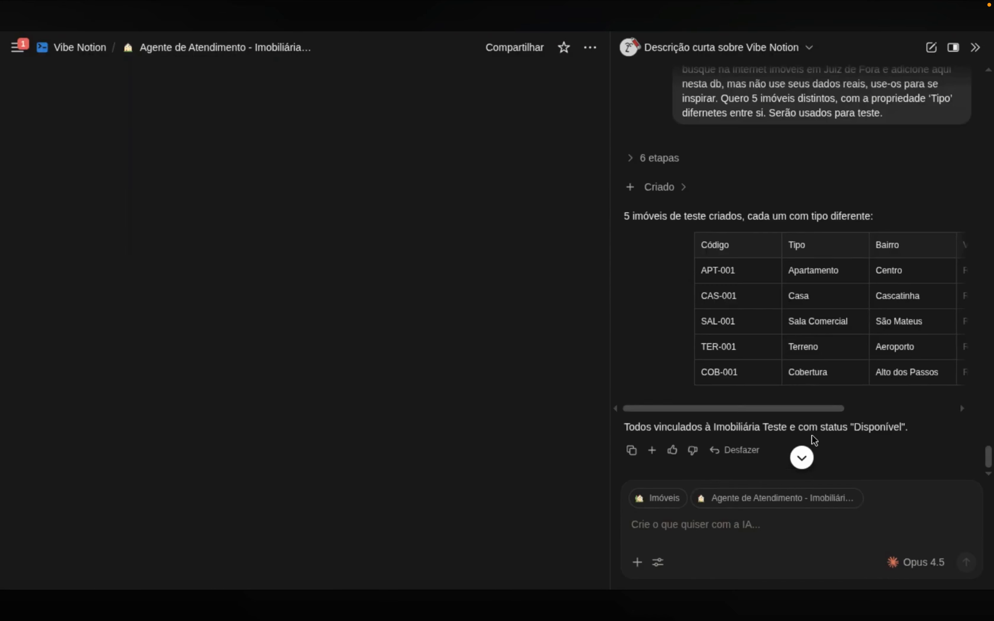
Show Clientes on its Por Status board and ask Notion AI for 2 fictitious test clients
scroll(437, 310, "down", 3)
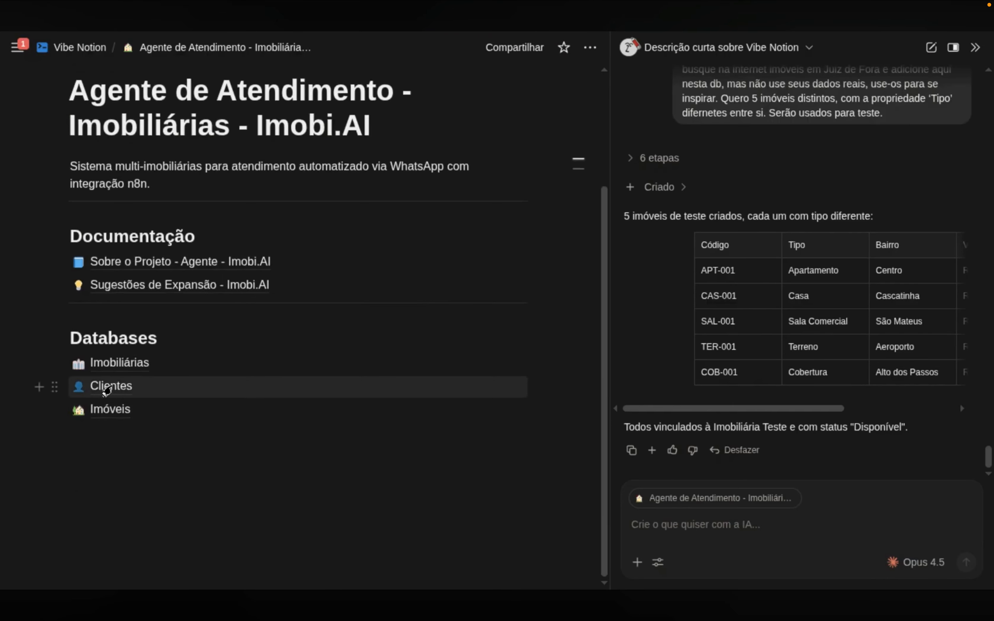
left_click(123, 387)
left_click(673, 529)
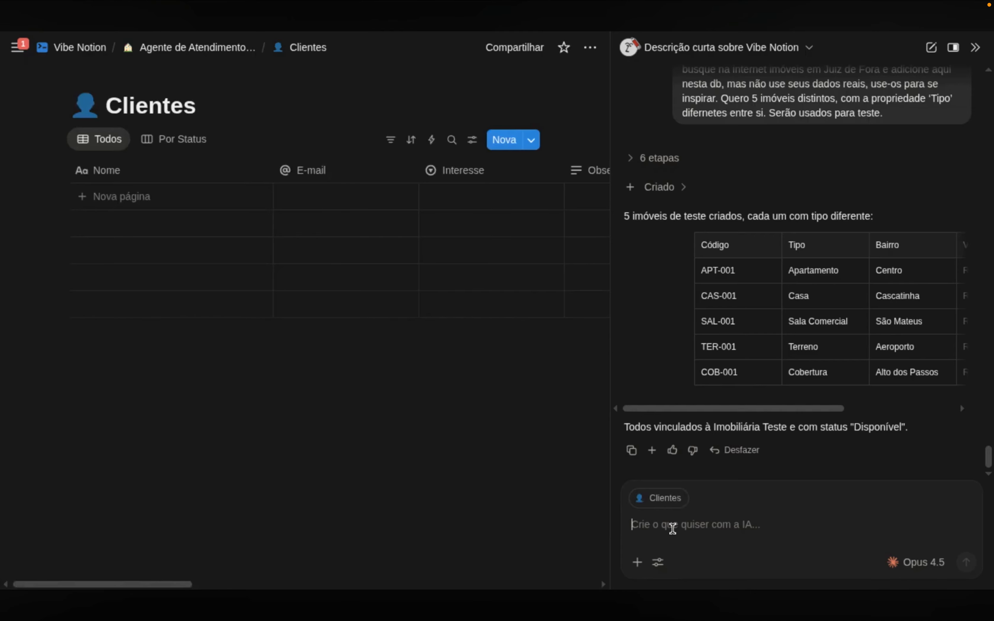
left_click(181, 139)
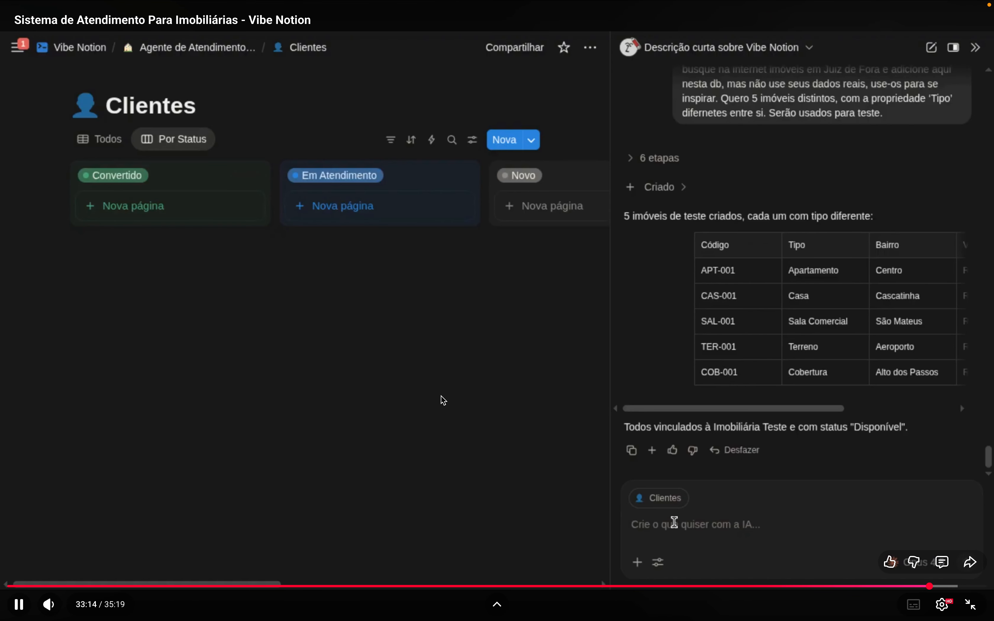
type("Os cleintes virão do WhatsAp")
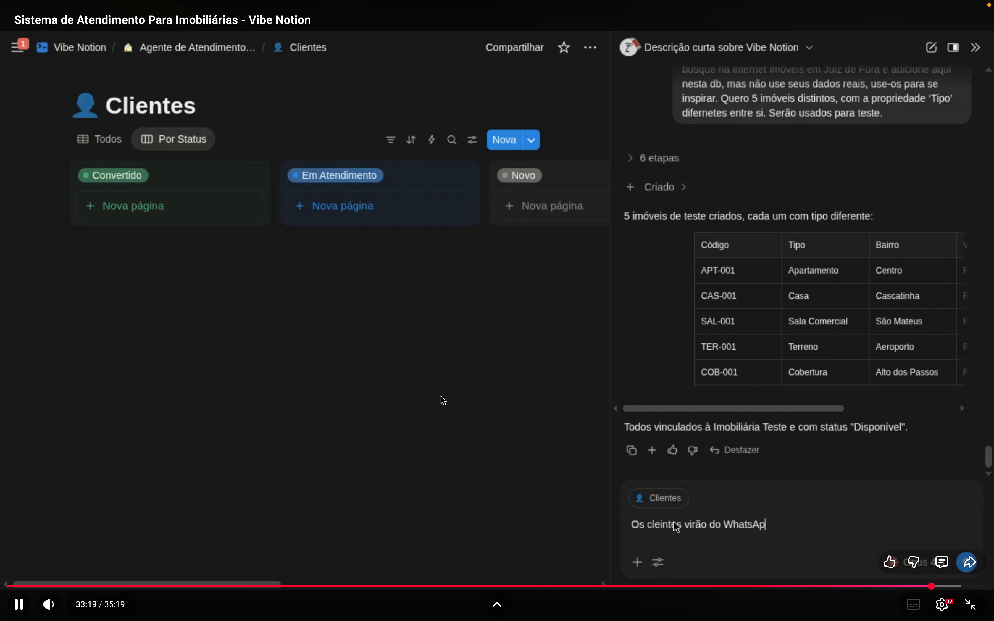
type("p via atendimento da IA")
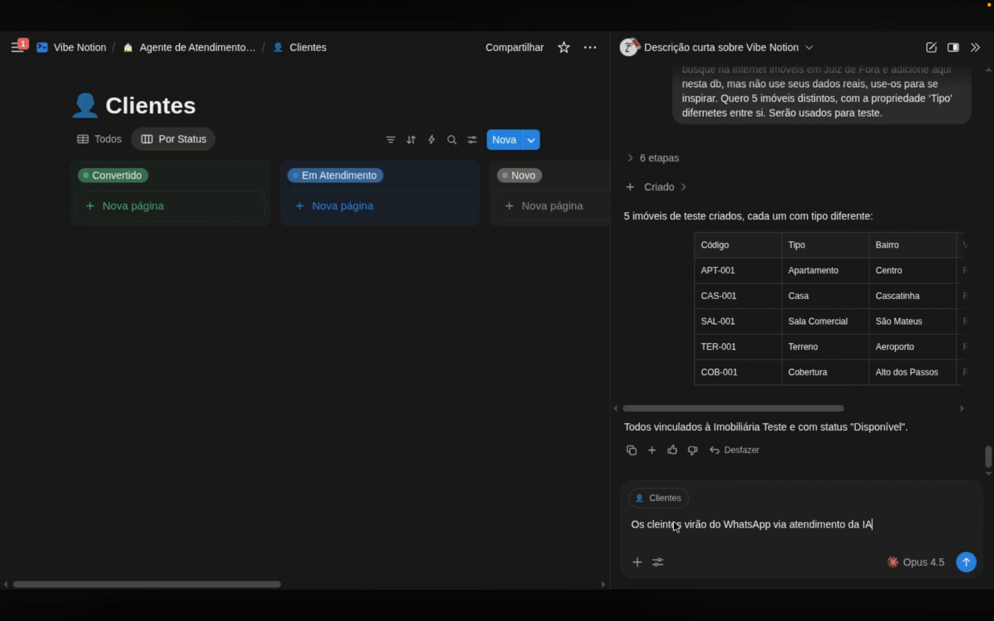
type(", mas por enquanto, crie ")
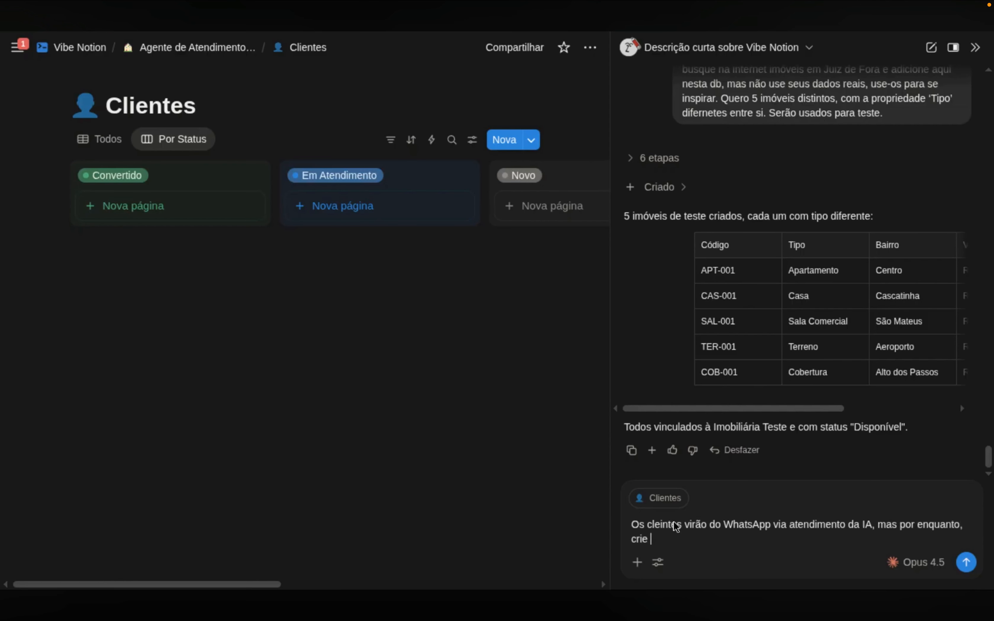
type("2 clientes fictícios.")
key("Return")
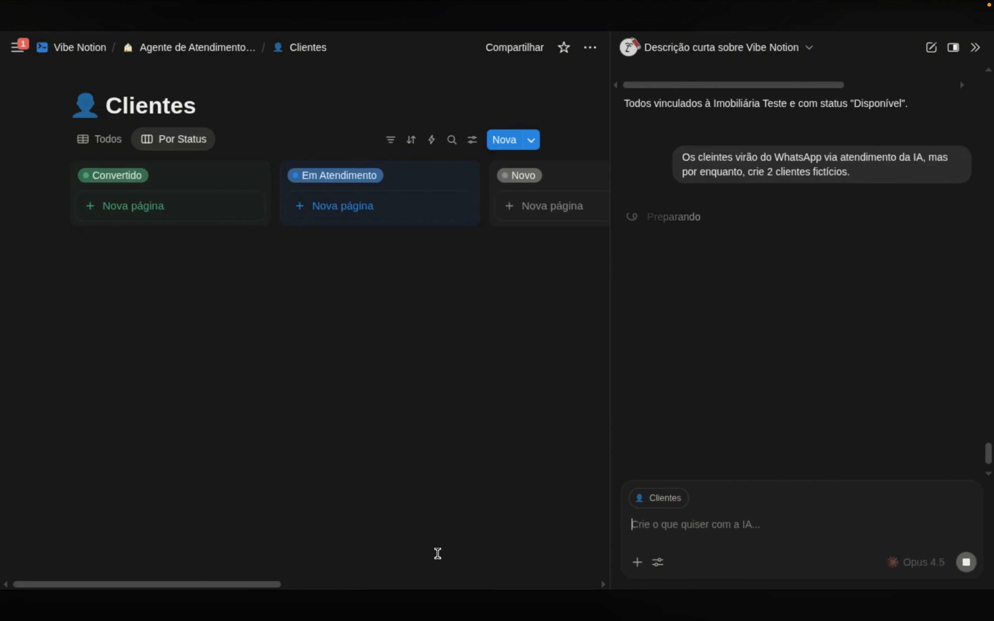
Reorder the Clientes board columns so Novo comes first and Convertido sits further right
left_click_drag(612, 351, 699, 355)
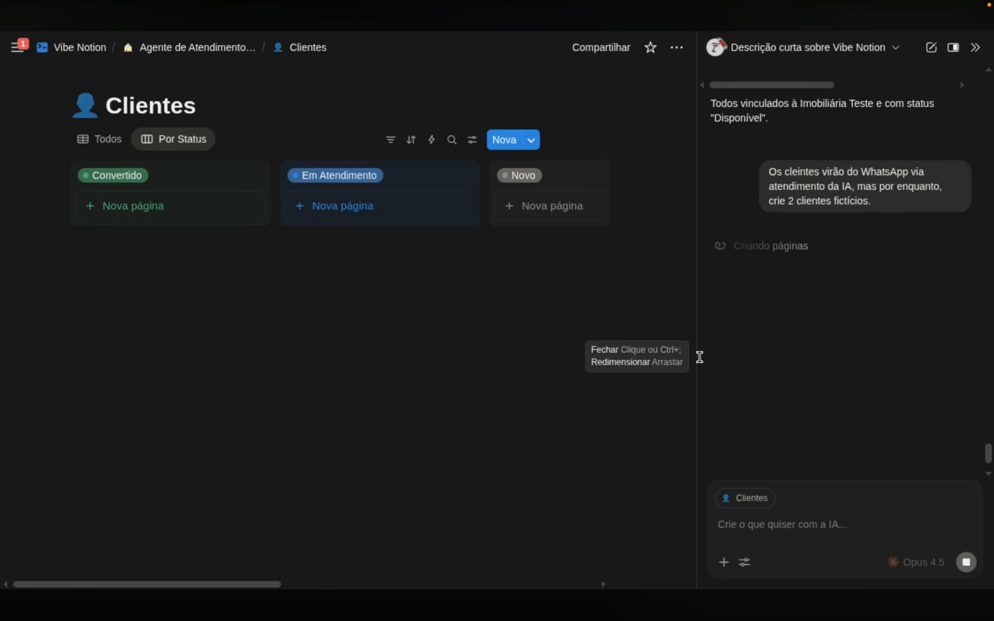
left_click_drag(293, 584, 497, 579)
left_click_drag(623, 176, 271, 177)
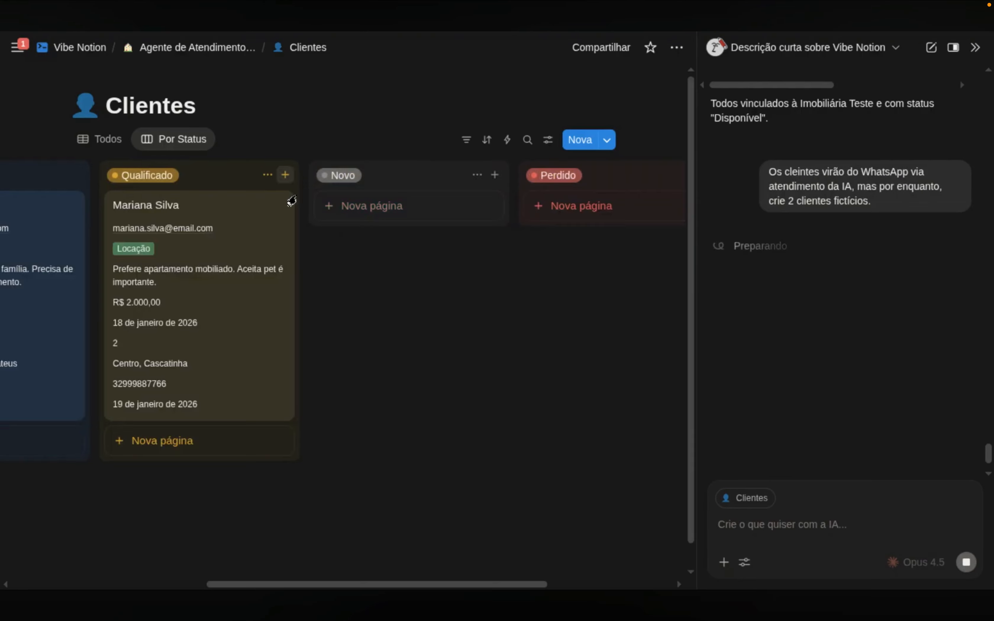
left_click_drag(356, 583, 161, 563)
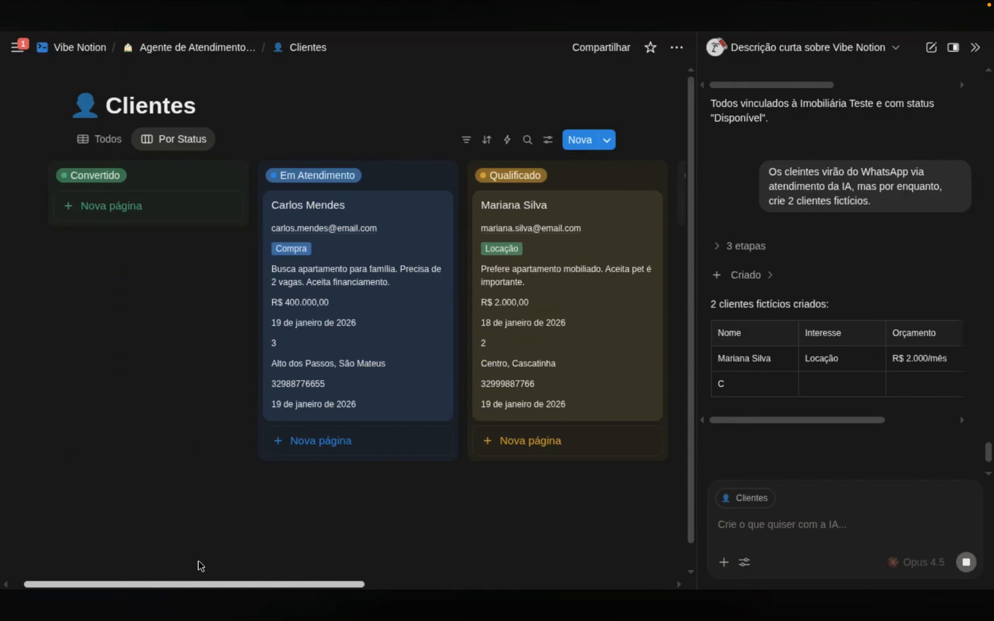
left_click_drag(222, 174, 614, 177)
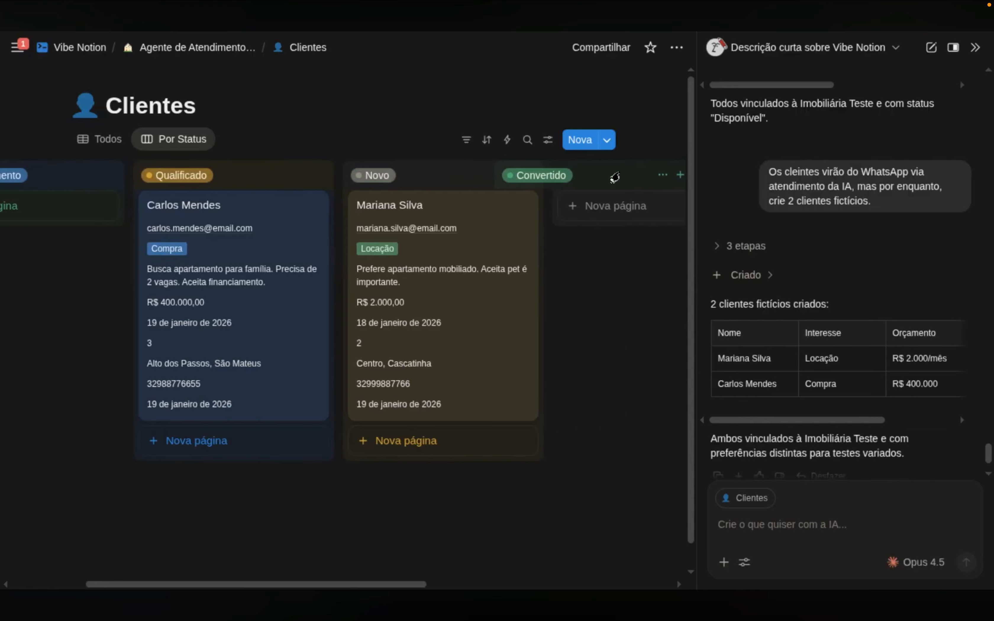
left_click_drag(468, 183, 75, 192)
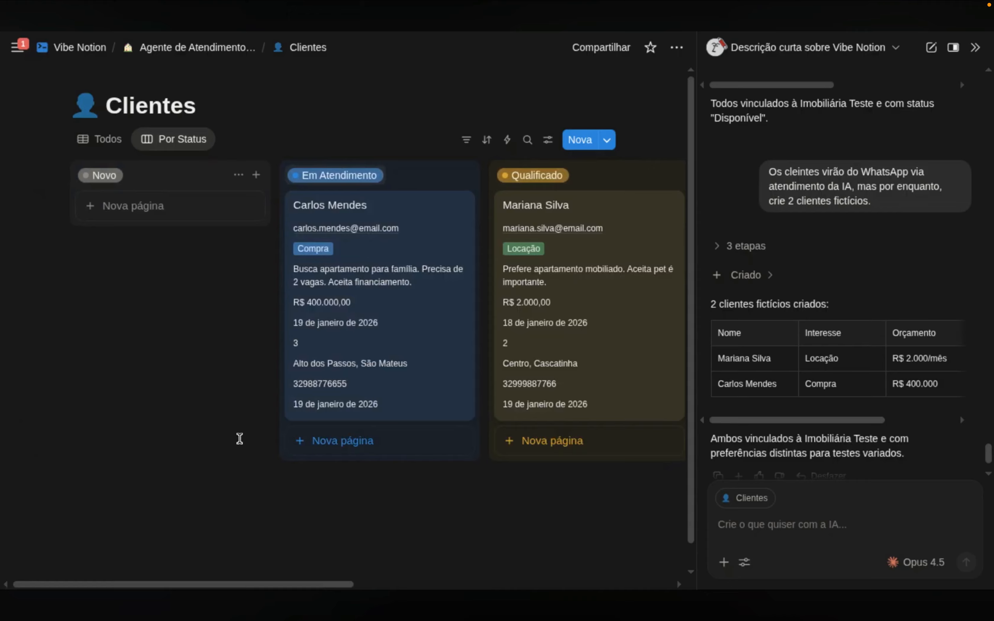
left_click_drag(234, 584, 128, 559)
left_click_drag(249, 585, 326, 584)
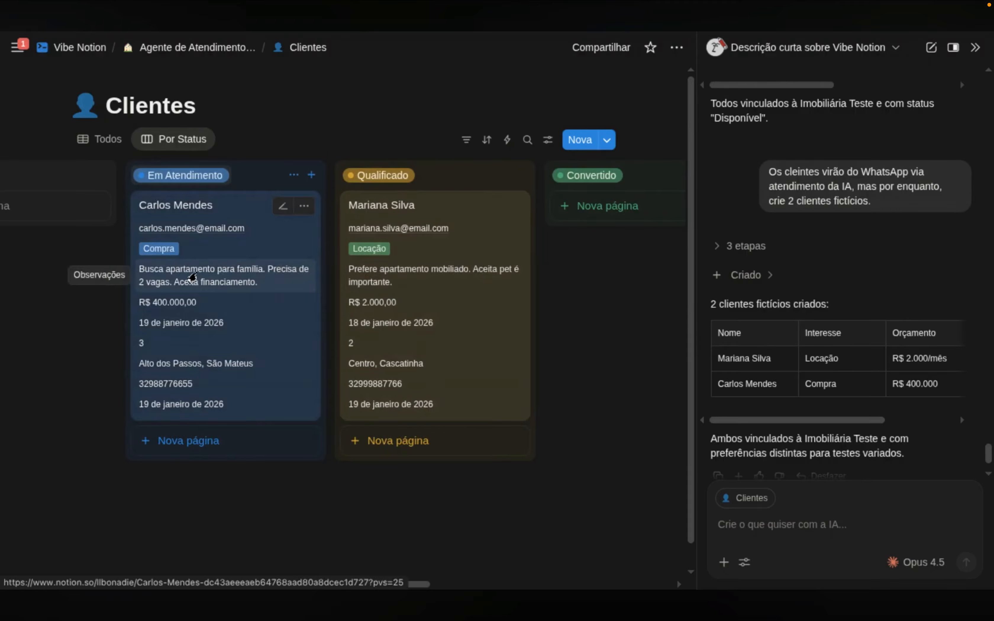
Review the Em Atendimento client's record in side peek, then close it
left_click(249, 210)
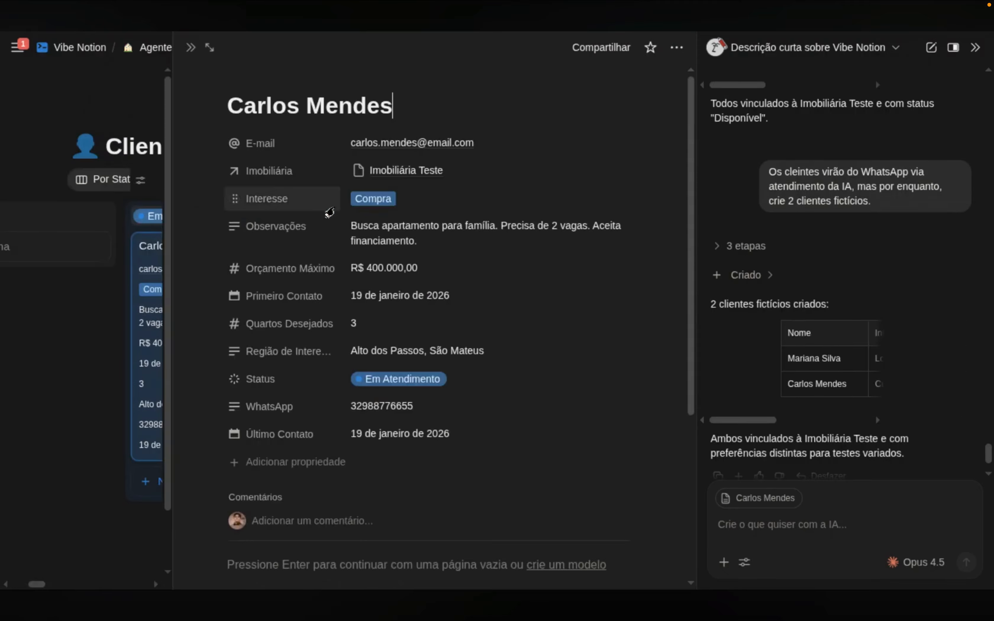
scroll(473, 243, "down", 3)
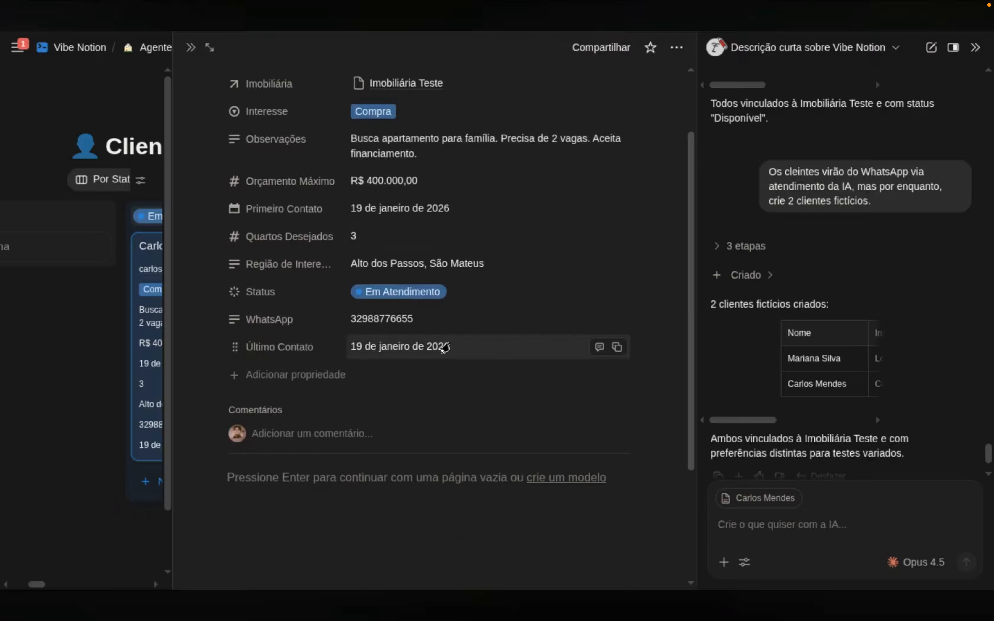
scroll(455, 395, "up", 3)
left_click(192, 47)
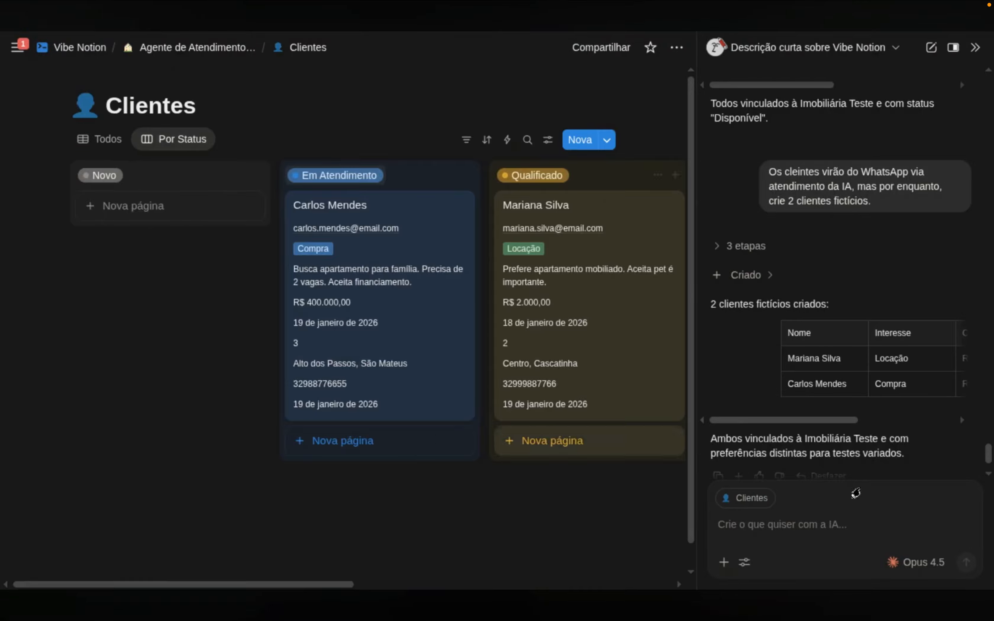
scroll(875, 435, "down", 2)
left_click(171, 48)
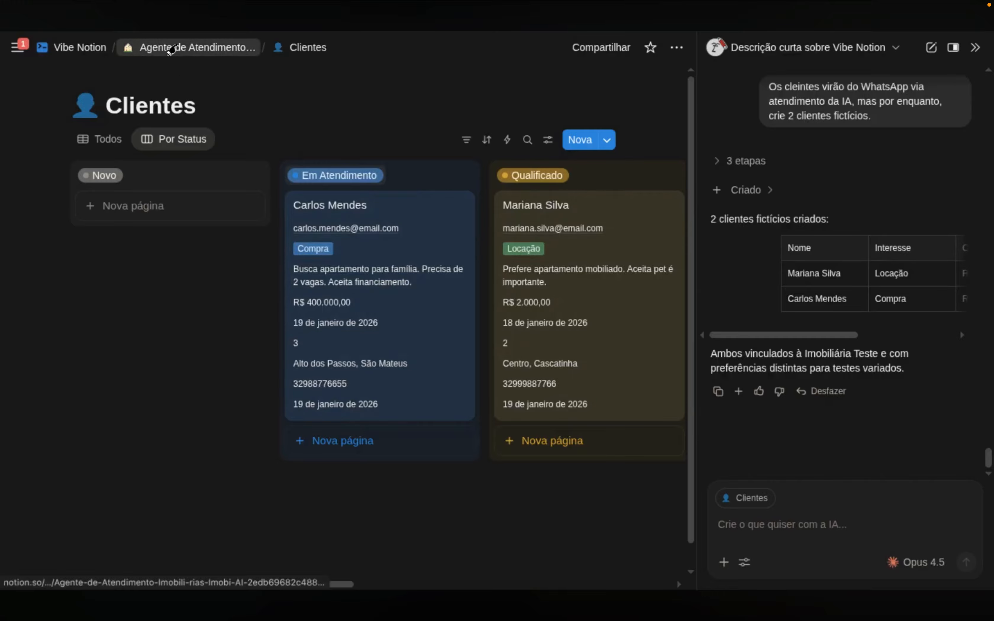
Add 'Próxima etapa: Fluxo n8n conectado ao WhatsApp para receber os leads.' below the Databases list
scroll(288, 294, "down", 3)
scroll(296, 304, "up", 3)
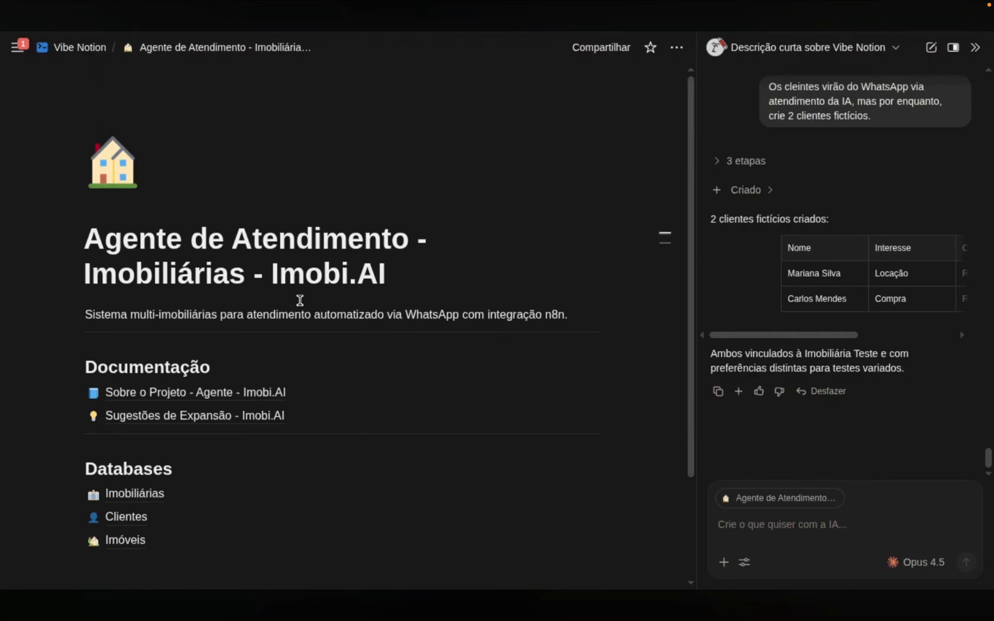
scroll(302, 302, "down", 3)
scroll(308, 304, "up", 3)
scroll(314, 325, "down", 3)
left_click(237, 436)
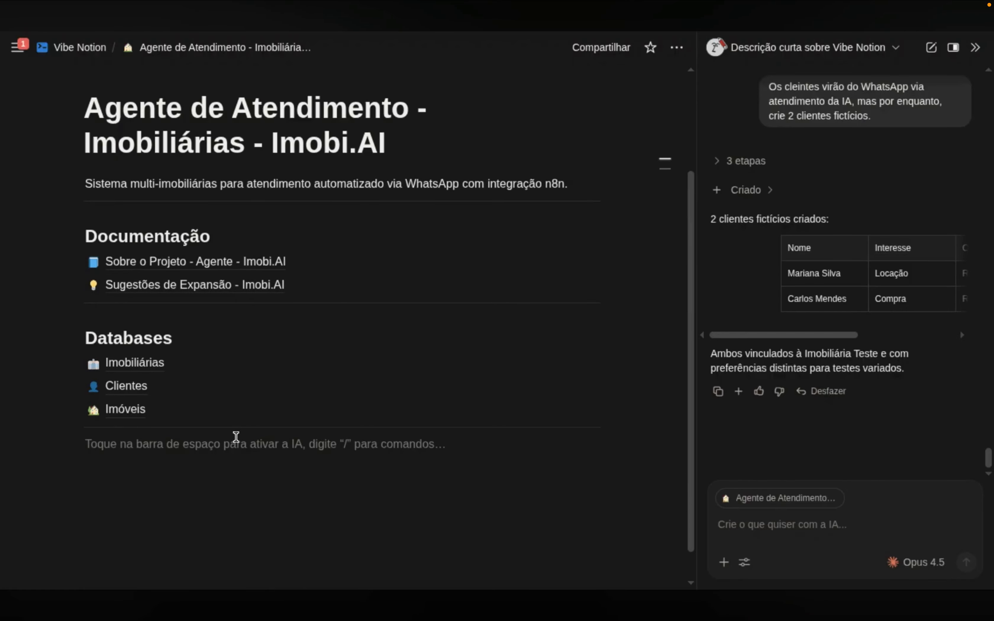
type("Próxima etapa: ")
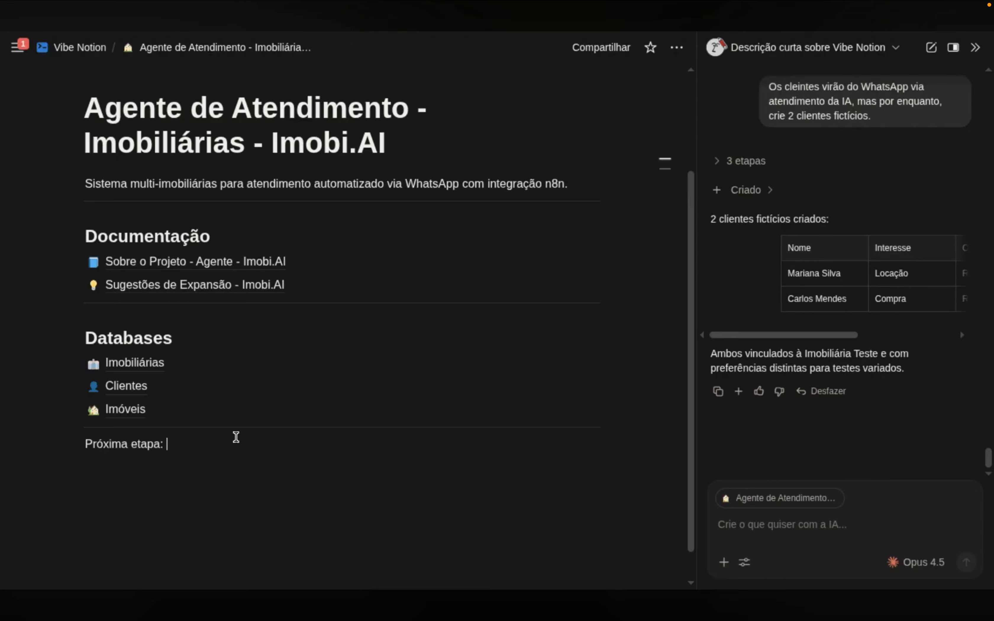
type("Fluxo n8n conectado")
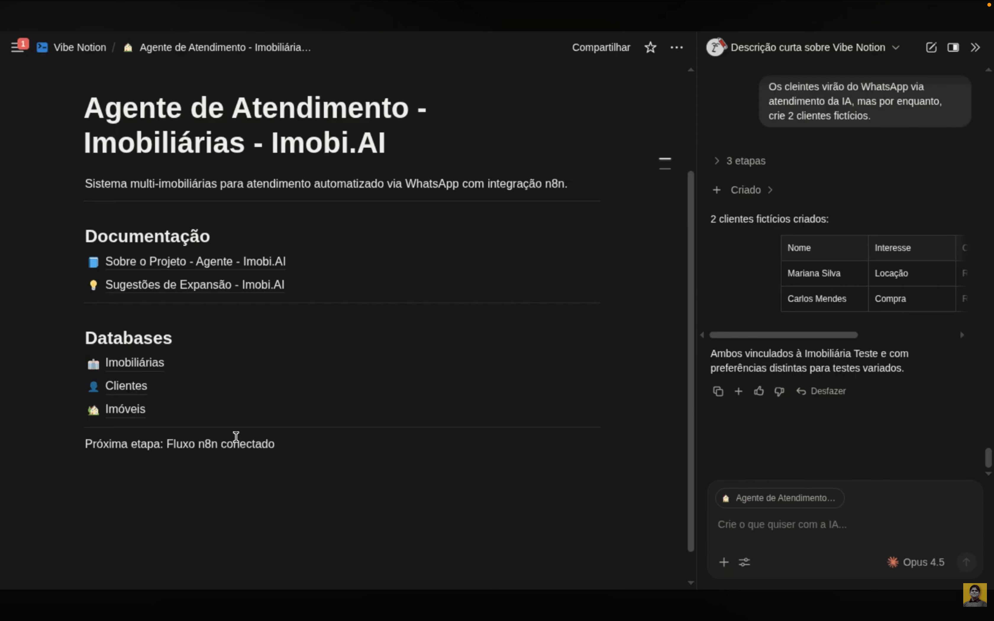
type(" ao WhatsApp para recebe")
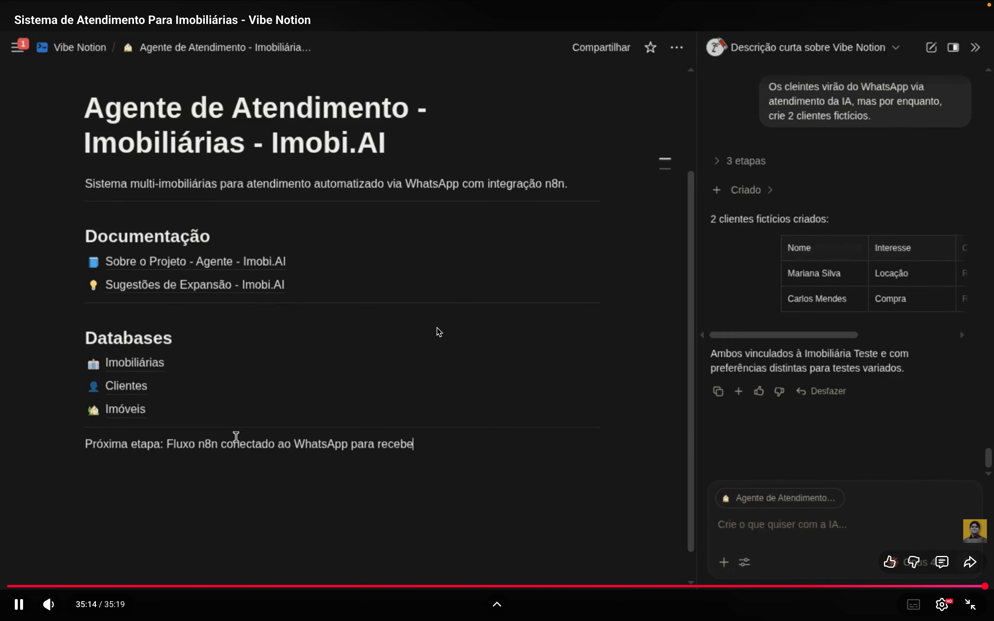
type("r os leads.")
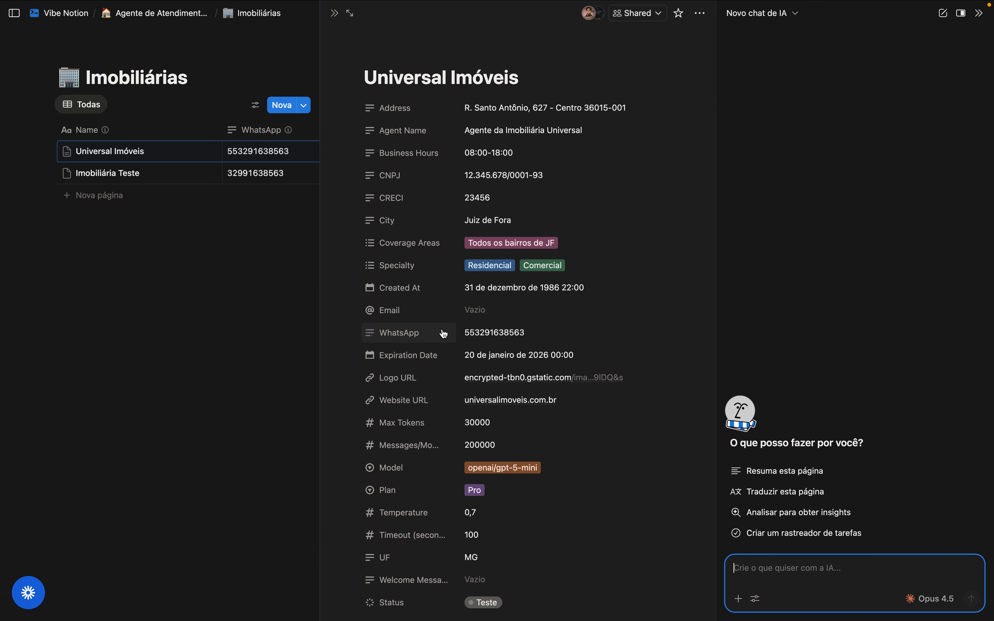
Close the Universal Imóveis record preview and return to the Agente de Atendimento hub page
mouse_move(444, 334)
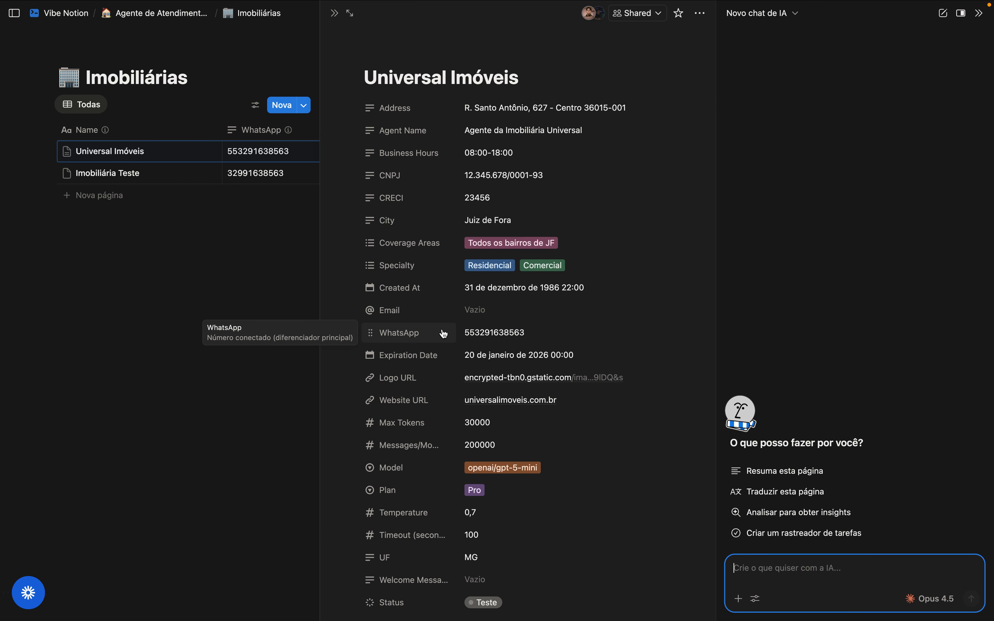
left_click(337, 18)
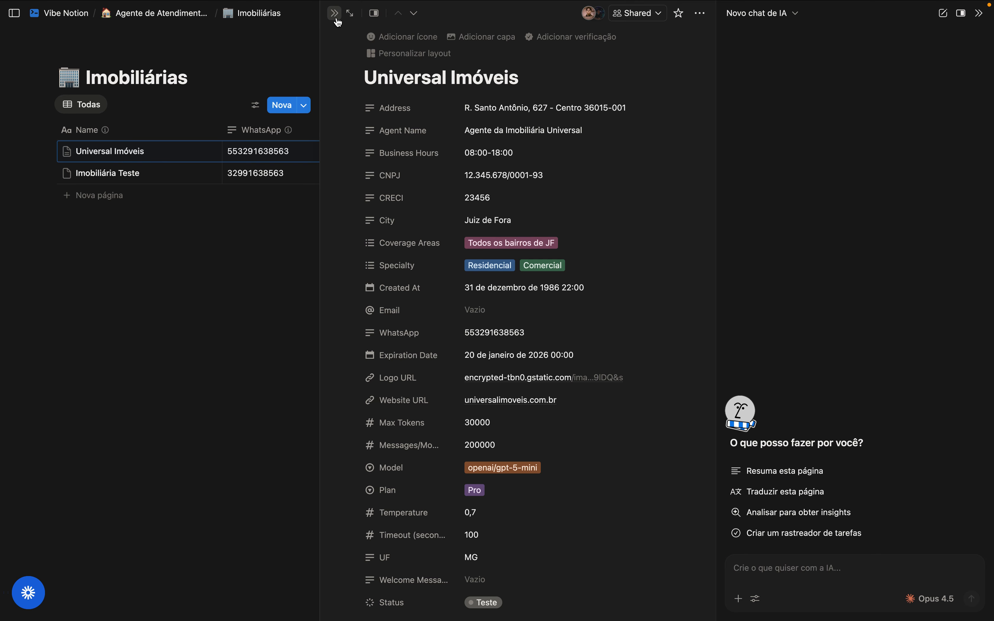
left_click(335, 17)
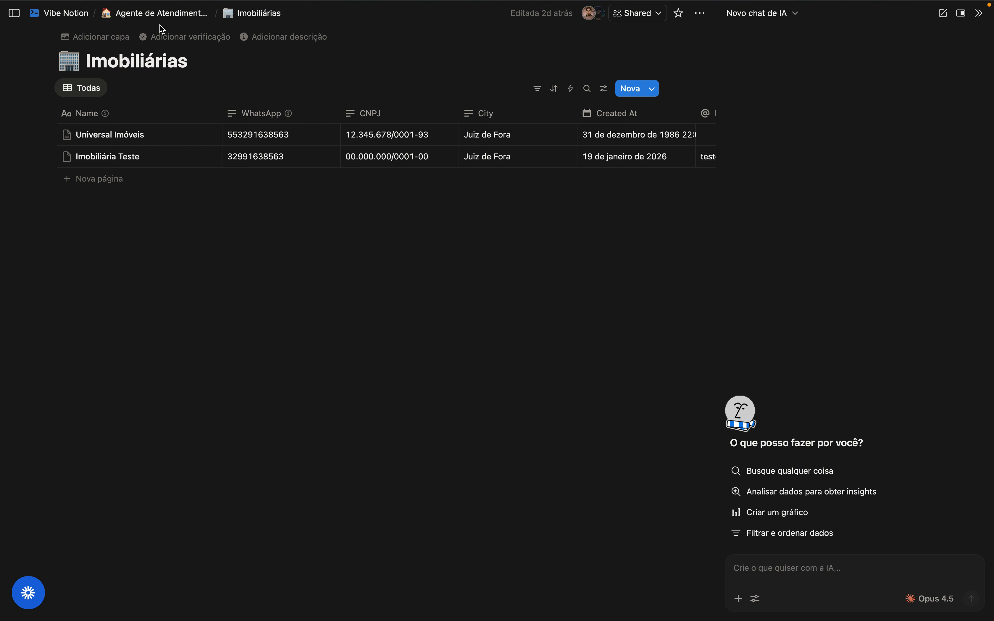
left_click(164, 15)
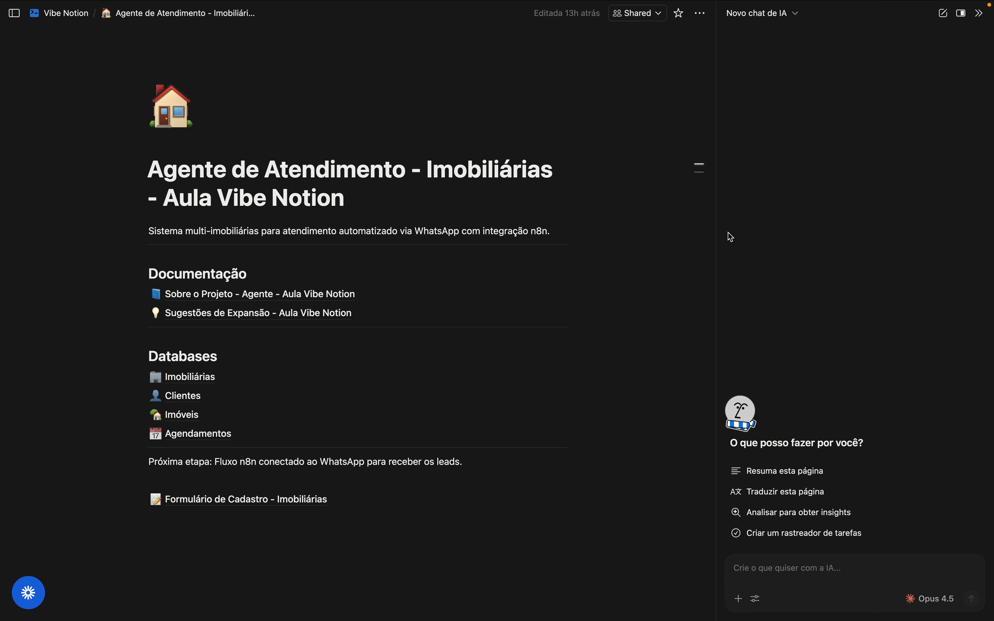